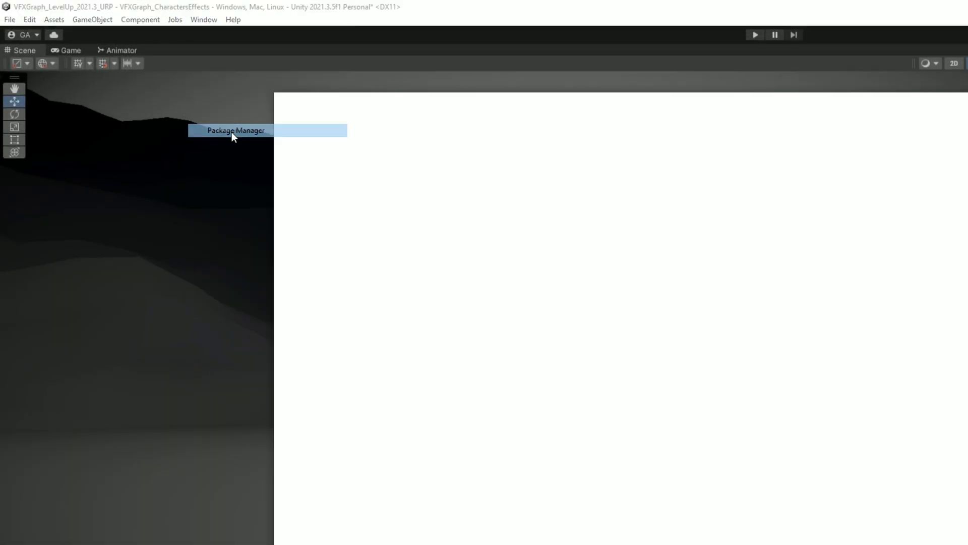
Check the Visual Effect Graph and Shader Graph packages in the Unity Registry, and review the Visual Effects preferences.
scroll(397, 435, "down", 3)
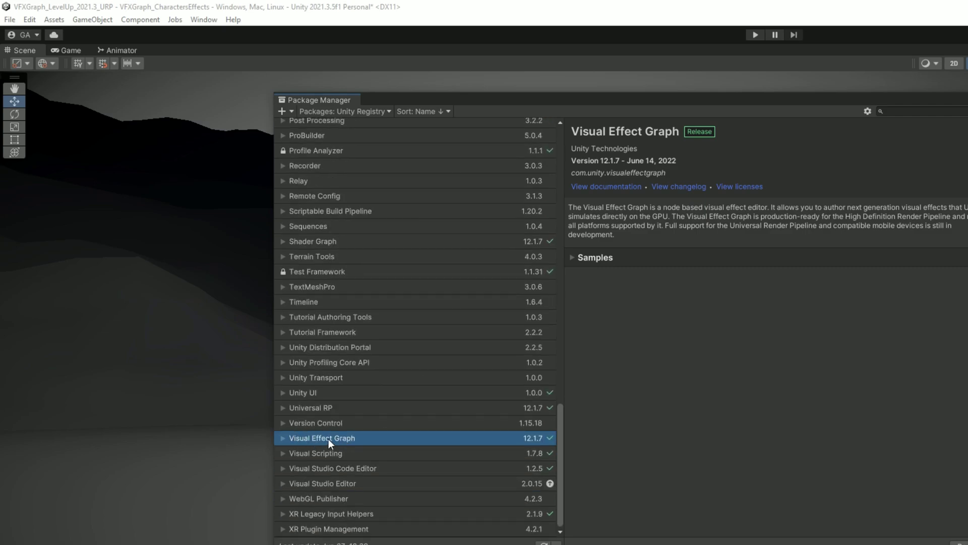
left_click(332, 242)
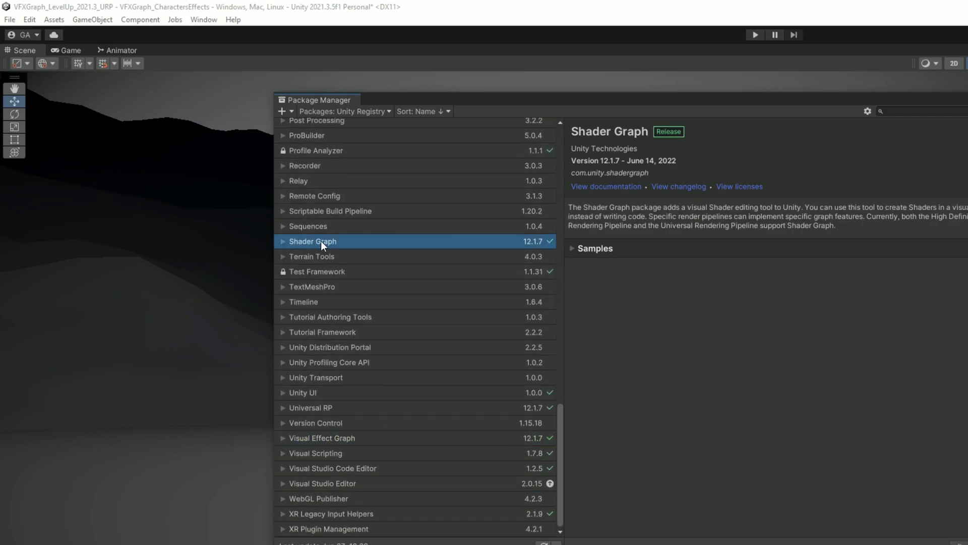
left_click(27, 19)
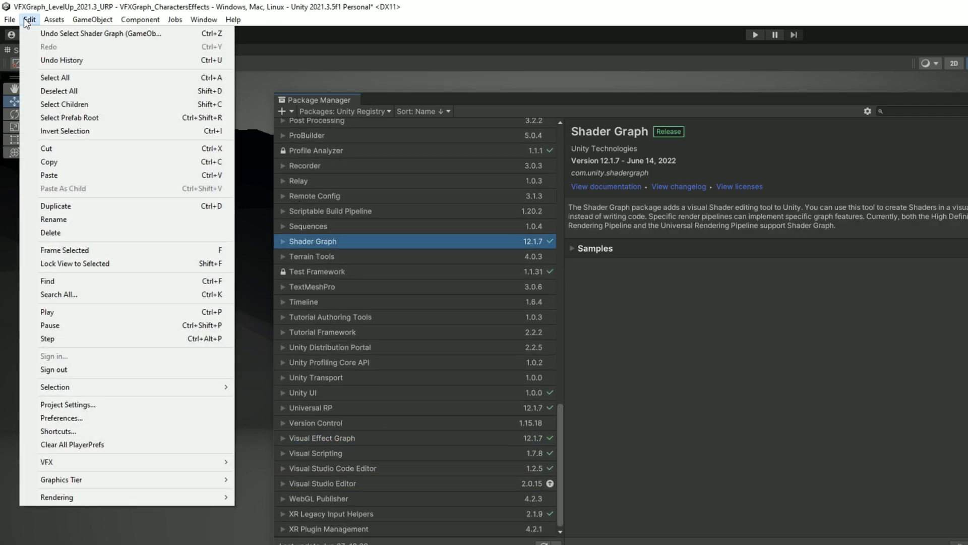
left_click(61, 418)
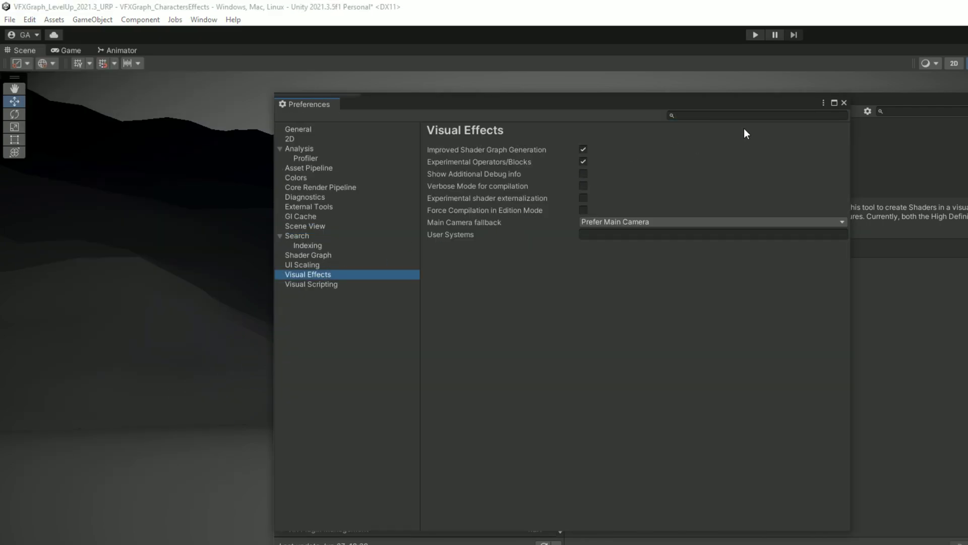
left_click(844, 103)
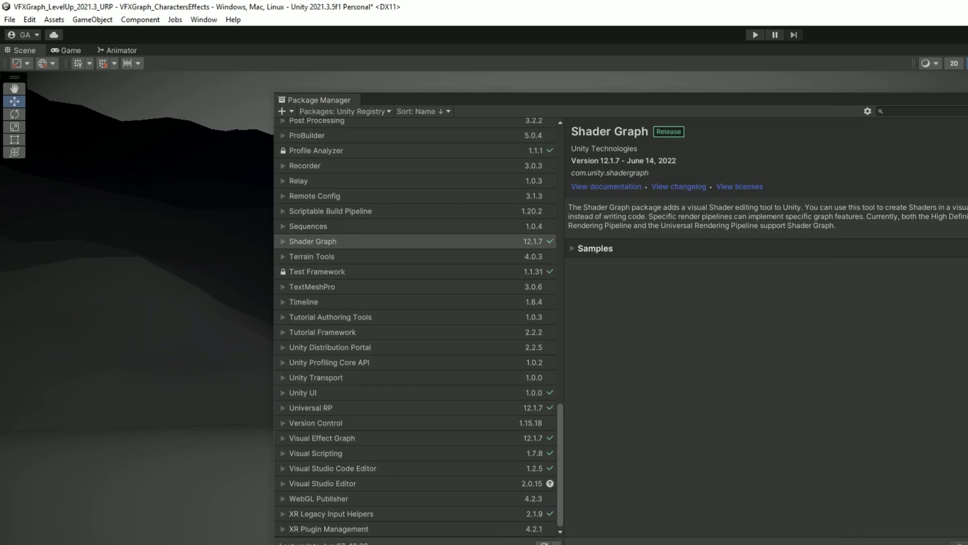
left_click(967, 97)
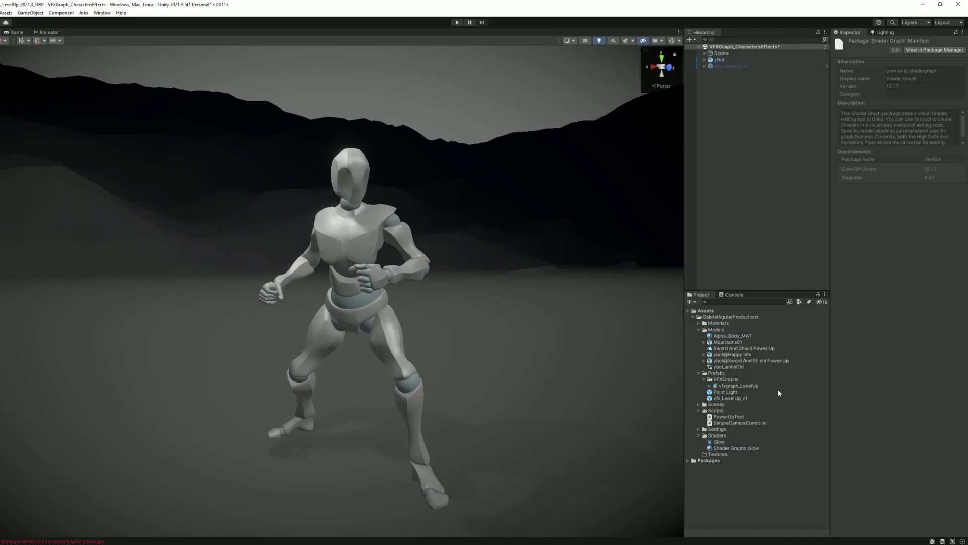
Create a Visual Effect Graph asset named vfxgraph_LevelUp_tut in the VFXGraphs folder.
right_click(734, 383)
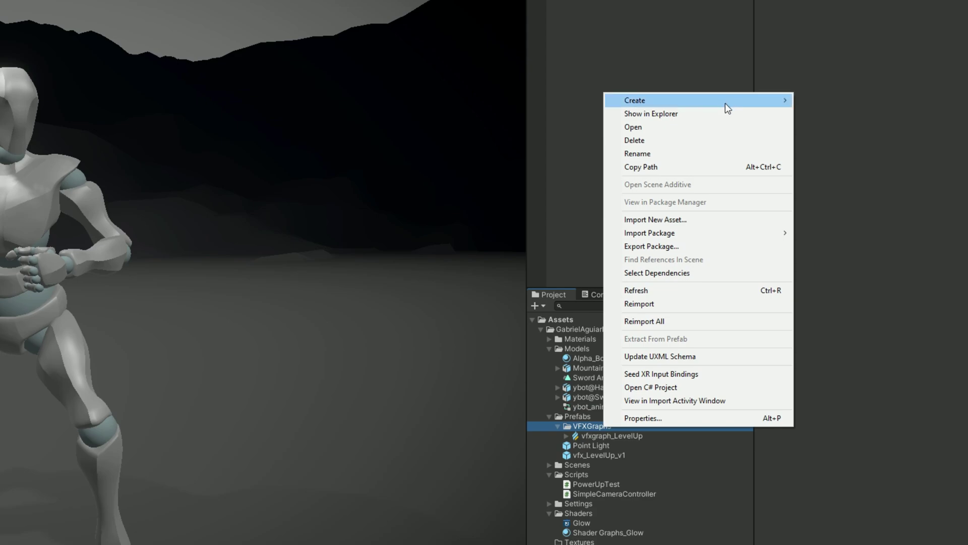
mouse_move(814, 173)
mouse_move(871, 482)
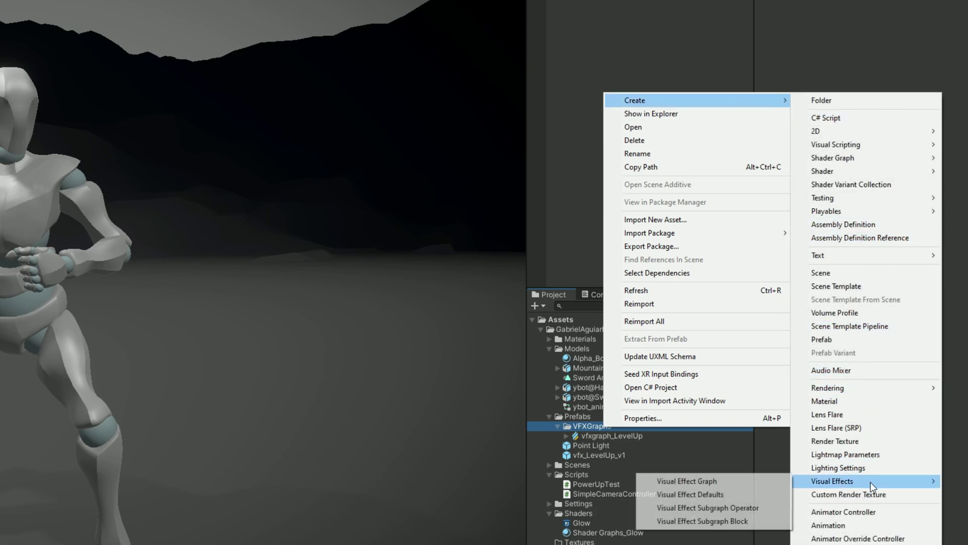
left_click(743, 480)
type("vfxgraph_")
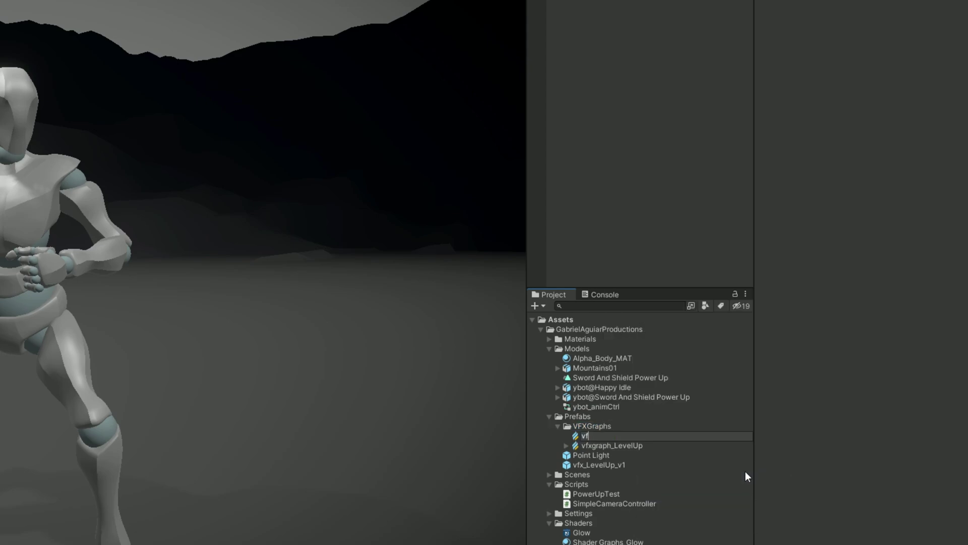
type("LevelIp")
key("BackSpace")
key("BackSpace")
type("Up_tut")
key("Return")
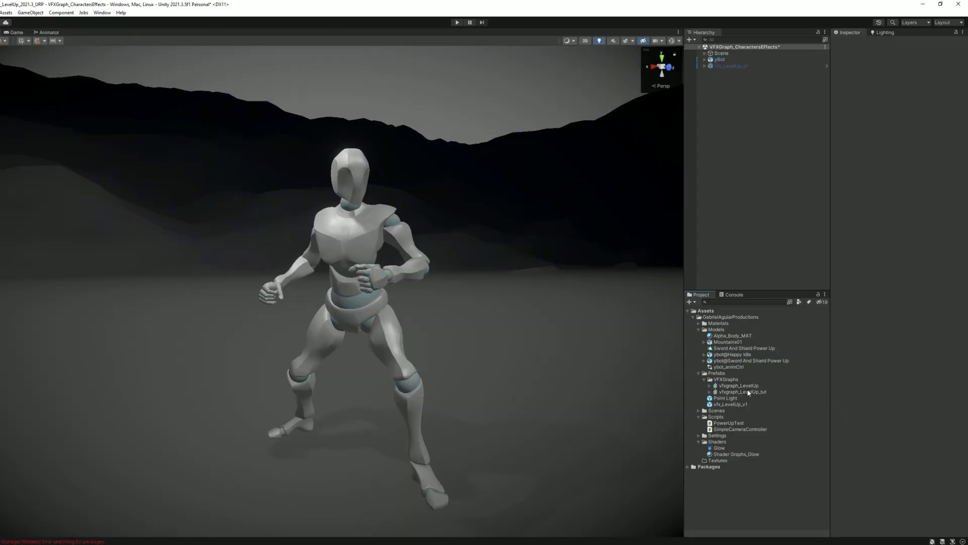
Add the vfxgraph_LevelUp_tut effect to the scene hierarchy and open its graph docked beside the Scene view.
left_click_drag(764, 147, 764, 149)
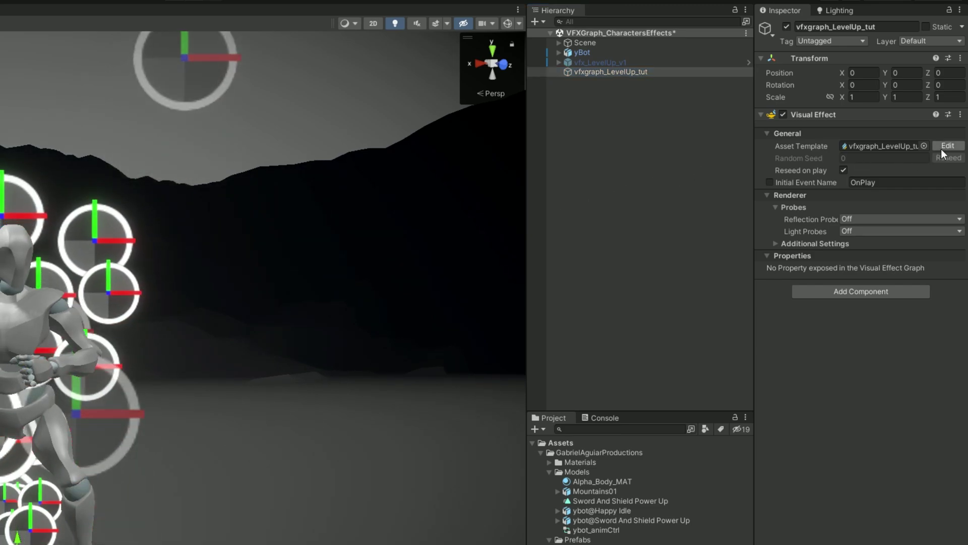
left_click(947, 147)
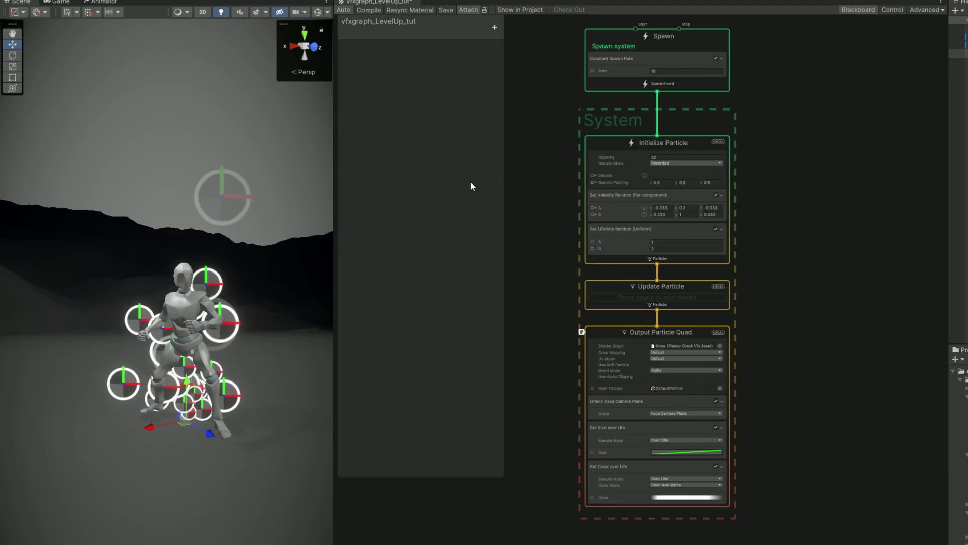
middle_click_drag(533, 156, 624, 175)
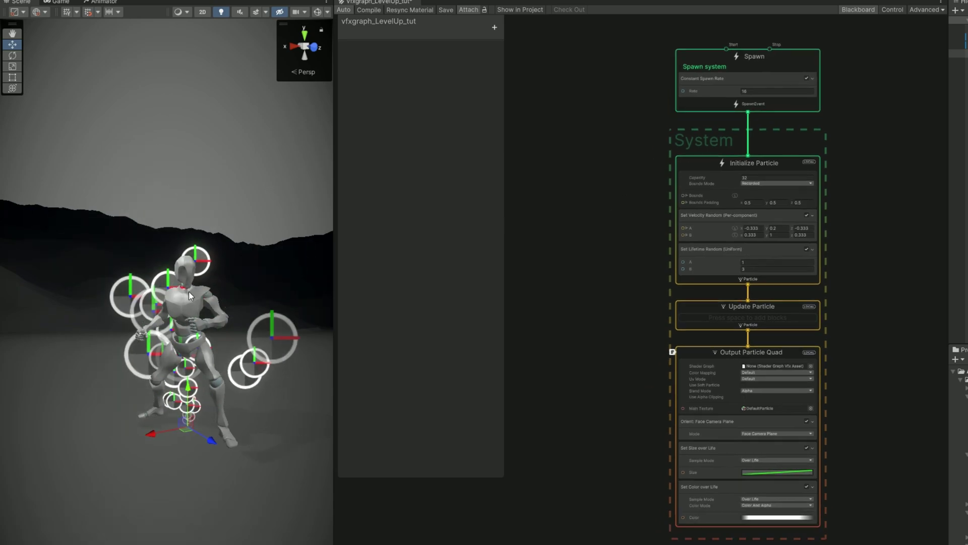
Add a Position (Skinned Mesh) block to the Initialize Particle context.
scroll(702, 244, "up", 4)
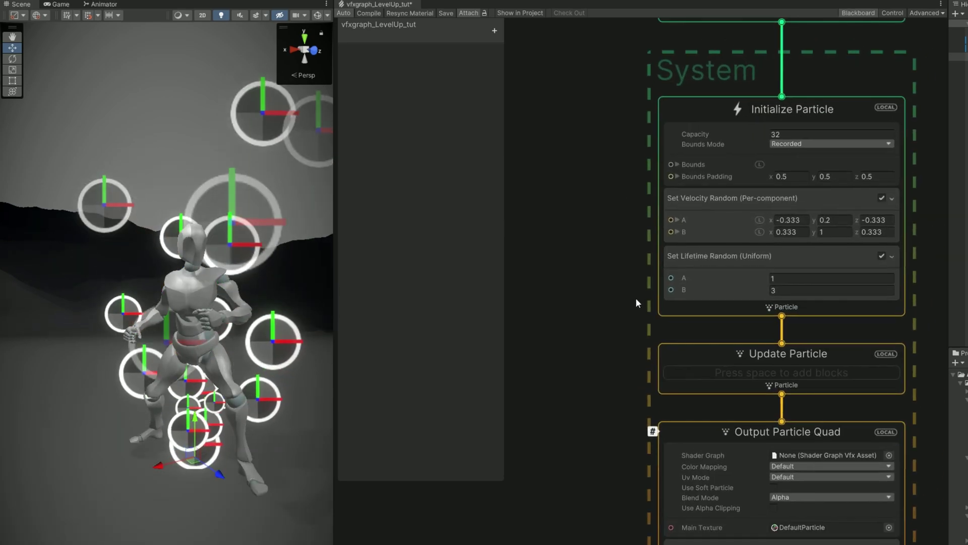
left_click(667, 309)
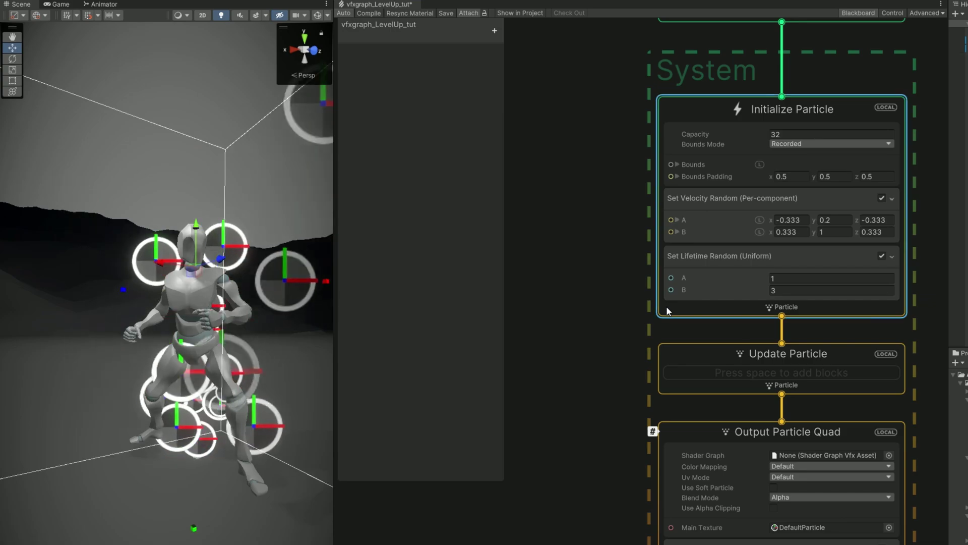
key("space")
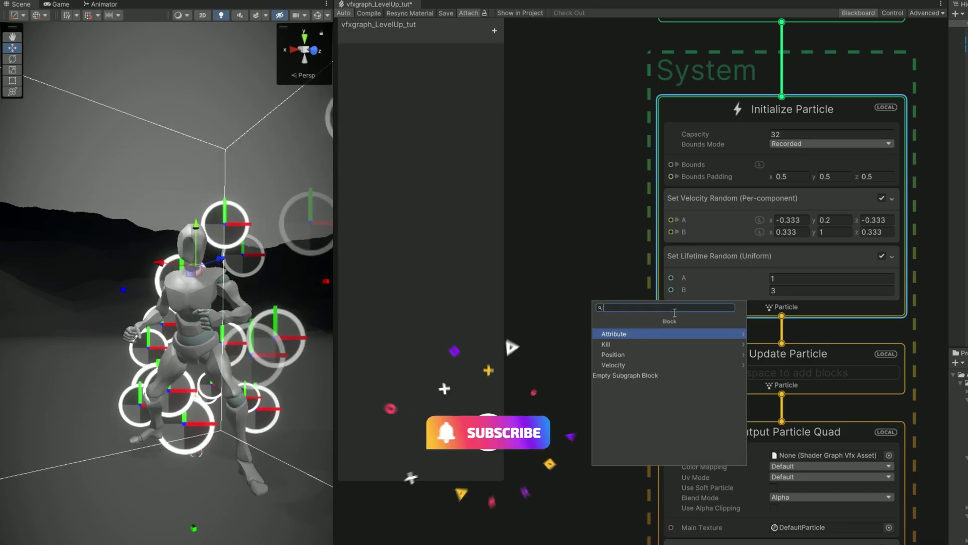
type("pos")
key("Down")
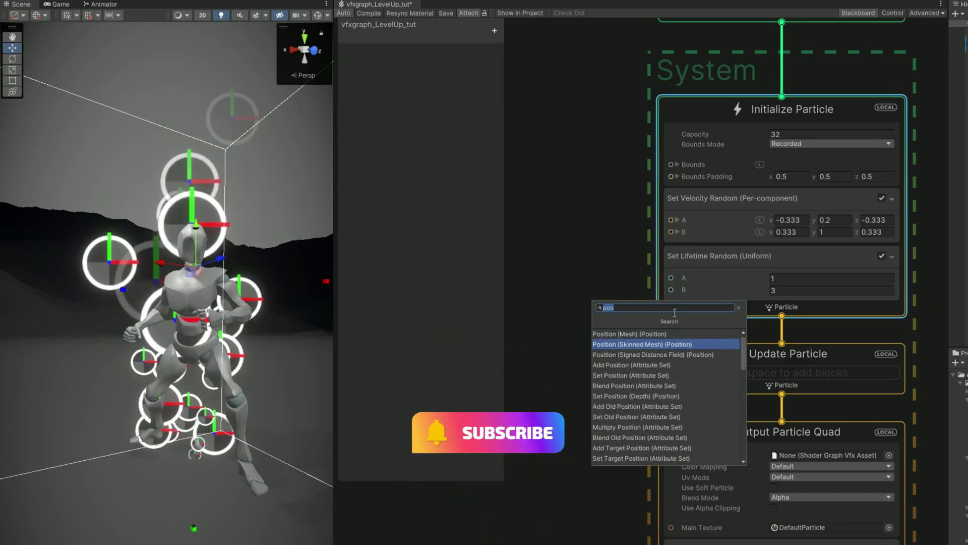
key("Return")
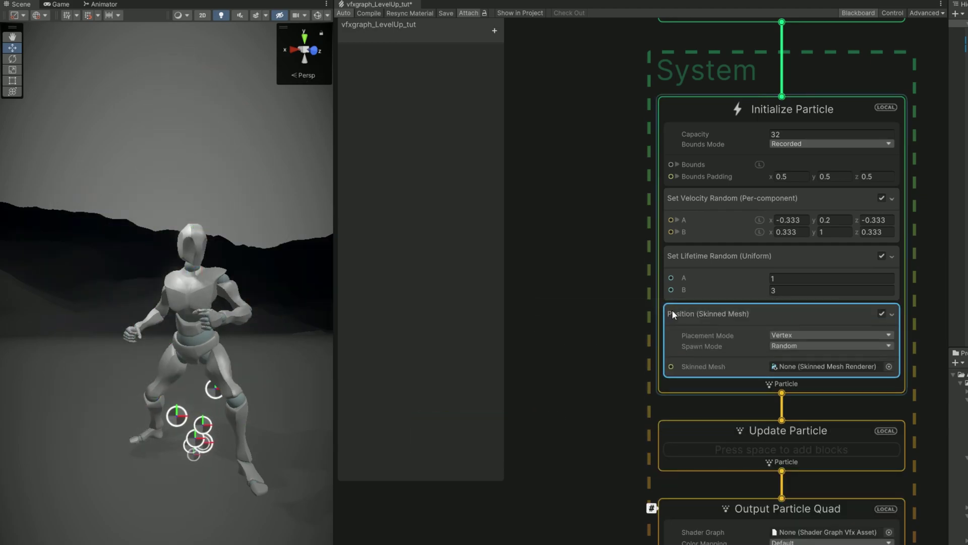
Create a SkinnedMeshRenderer property named SkinnedMeshRenderer and connect it to the Skinned Mesh input of the Position block.
middle_click_drag(610, 321, 598, 230)
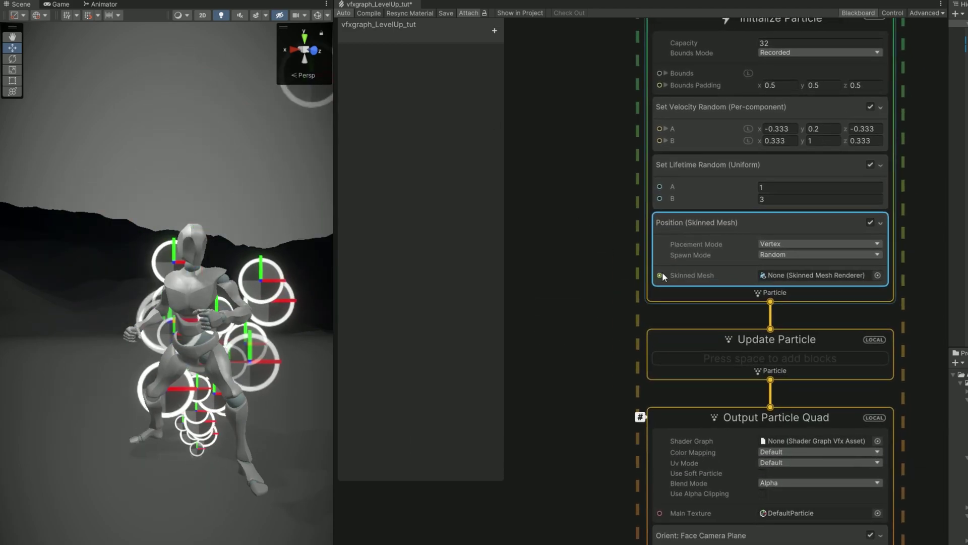
left_click(494, 31)
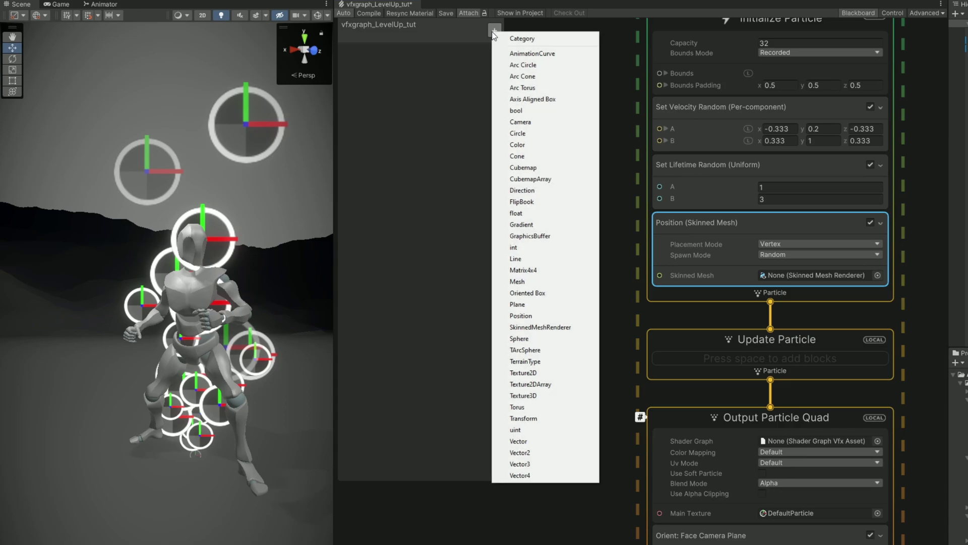
left_click(543, 326)
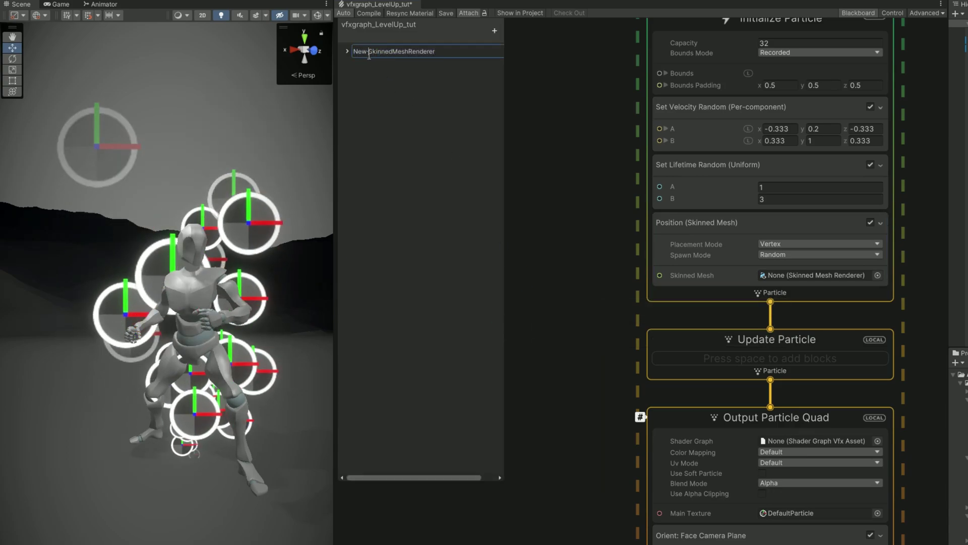
left_click_drag(368, 54, 539, 265)
key("BackSpace")
key("Return")
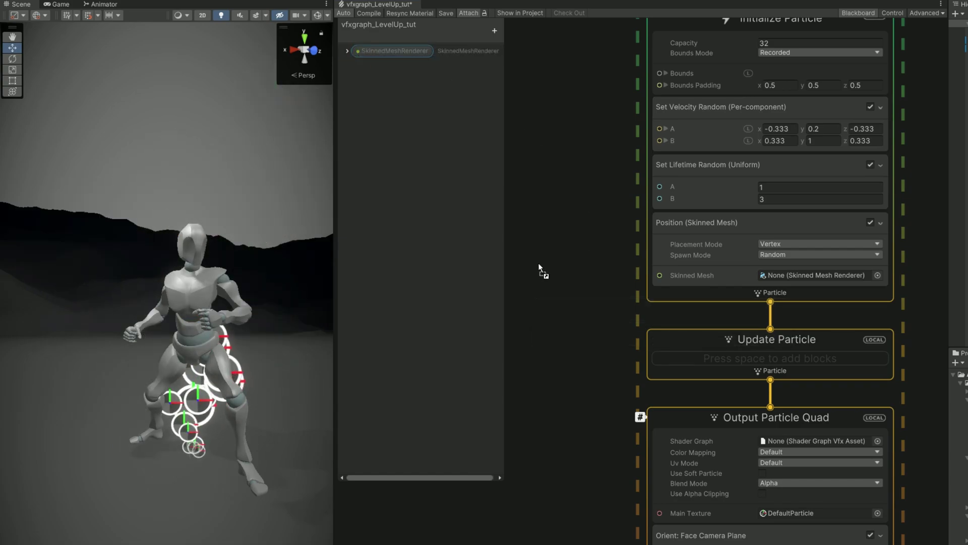
left_click_drag(646, 277, 664, 293)
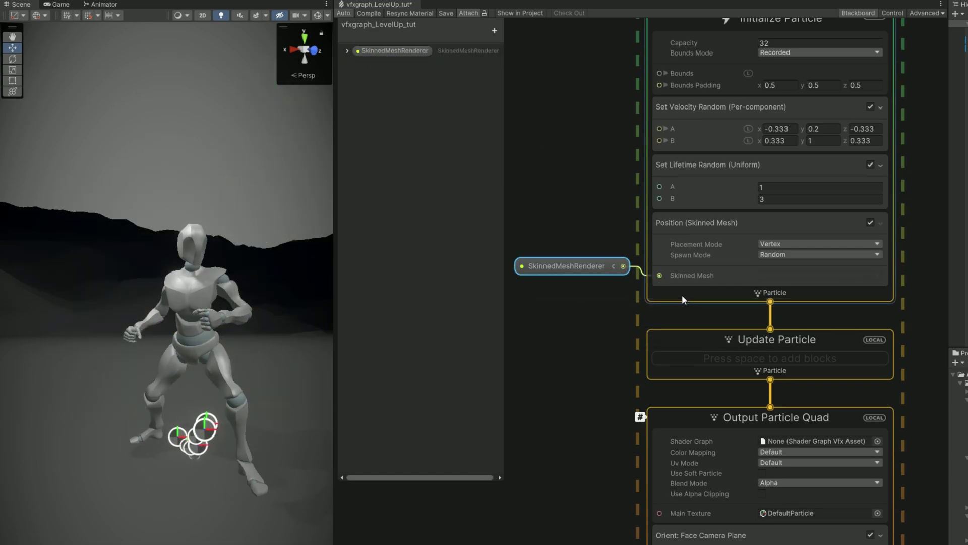
Add a Set Position block to the Initialize Particle context, below the Position (Skinned Mesh) block.
left_click(682, 290)
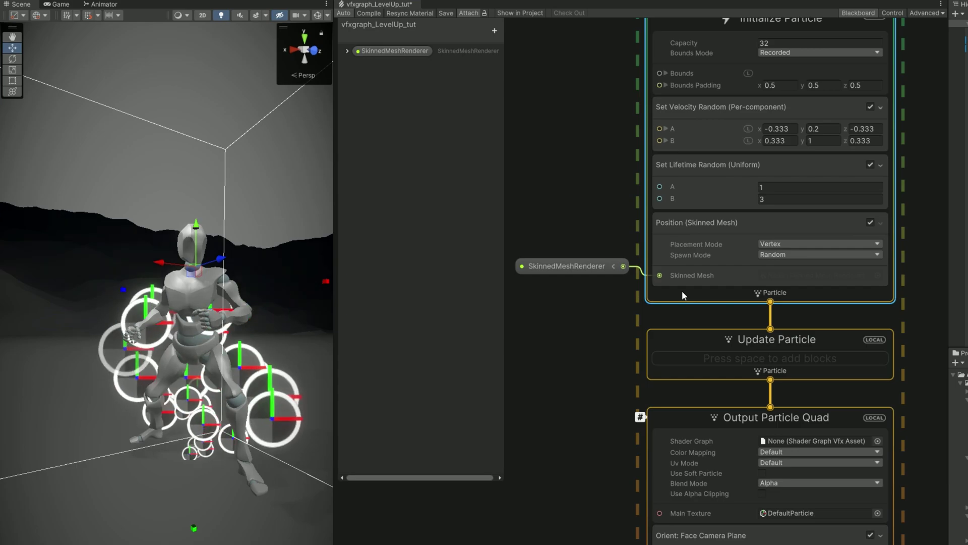
key("space")
type("set")
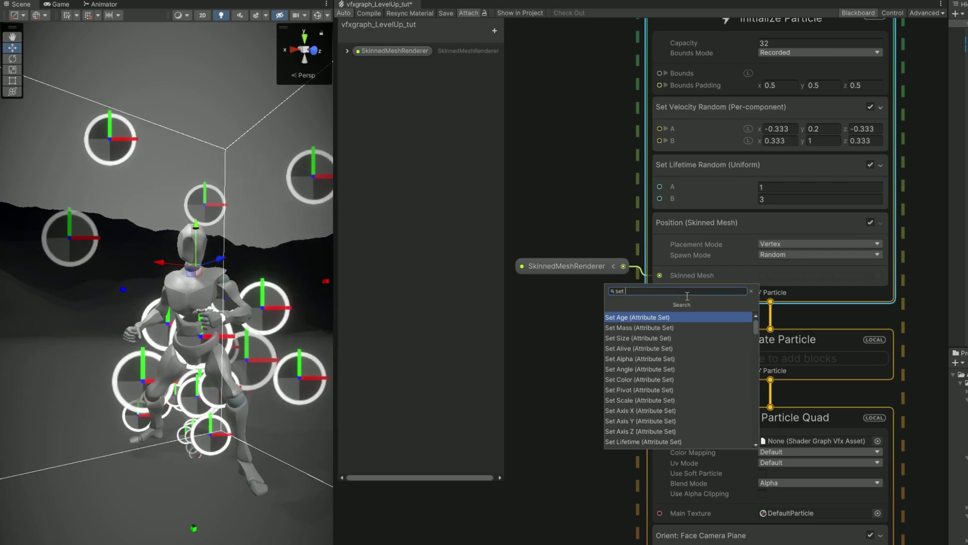
type(" position")
key("Return")
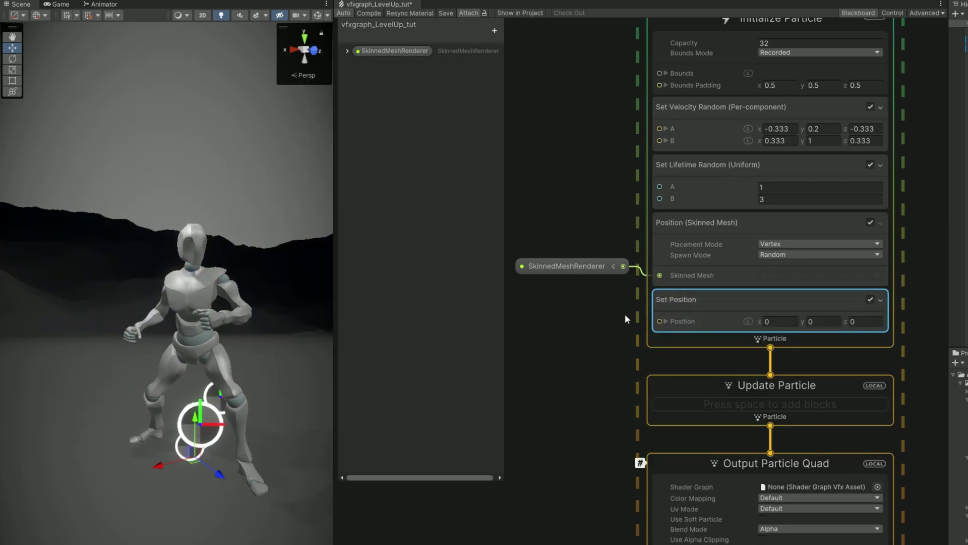
Add a Transform (Position) node and place it beside the Set Position block, under the SkinnedMeshRenderer node.
middle_click_drag(623, 316, 712, 275)
key("space")
type("tra")
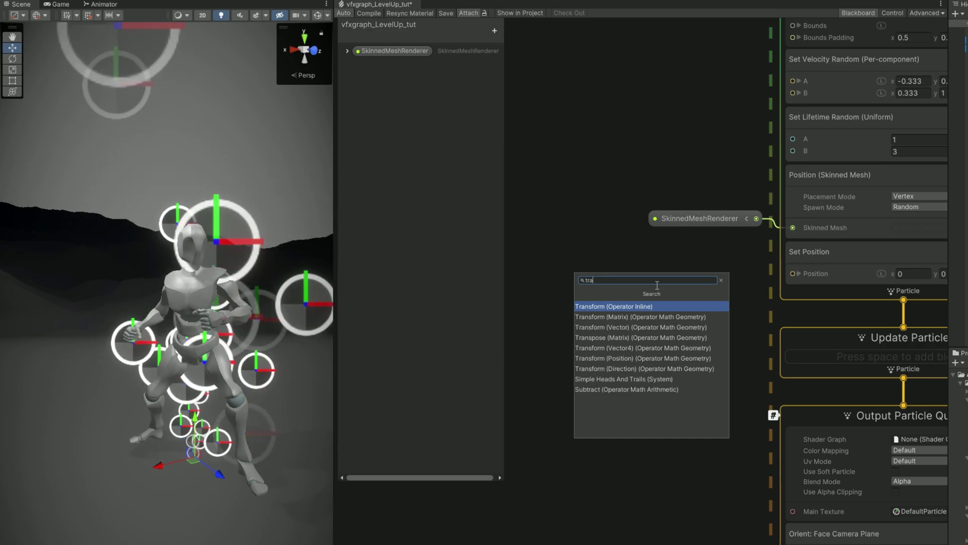
left_click(622, 357)
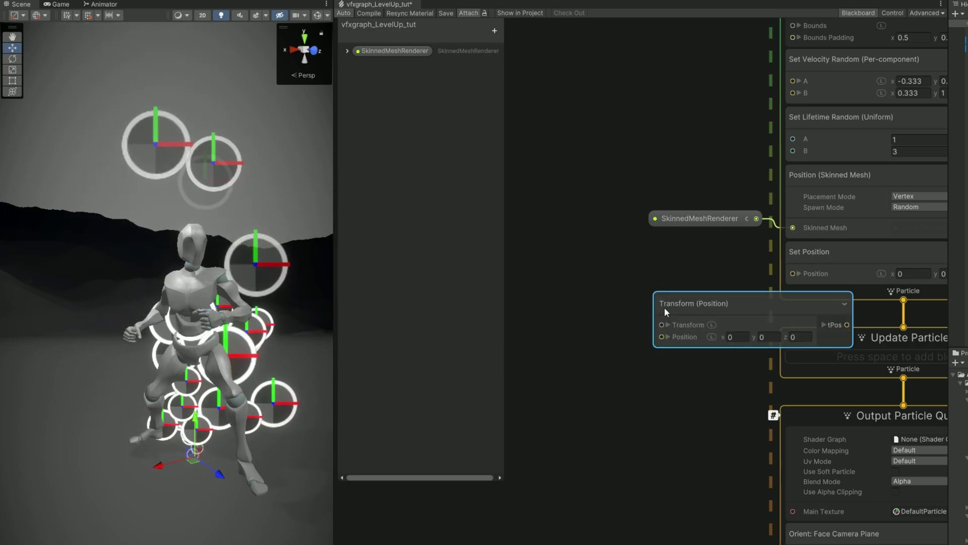
left_click_drag(664, 307, 561, 262)
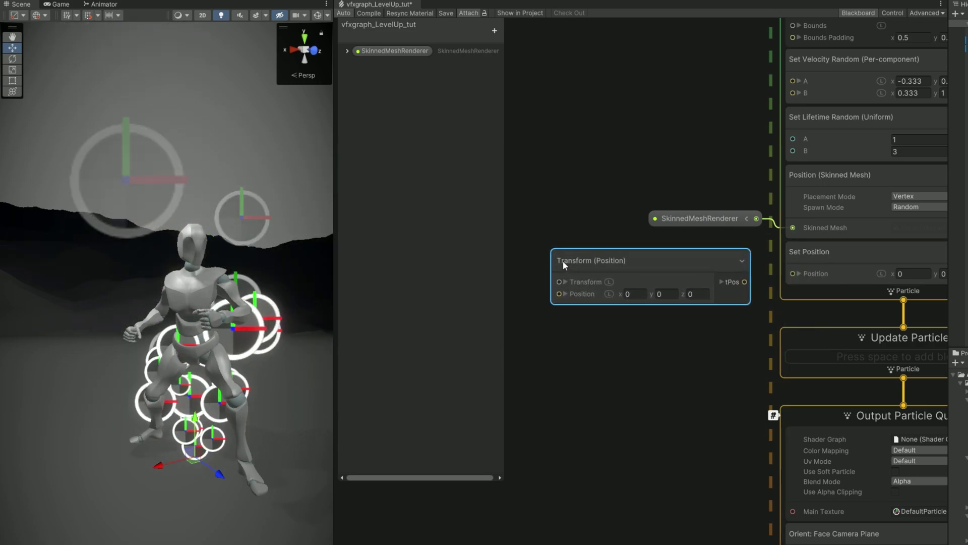
Create a Transform property named Transform and connect it to the Transform input of the Transform (Position) node.
middle_click_drag(563, 262, 658, 273)
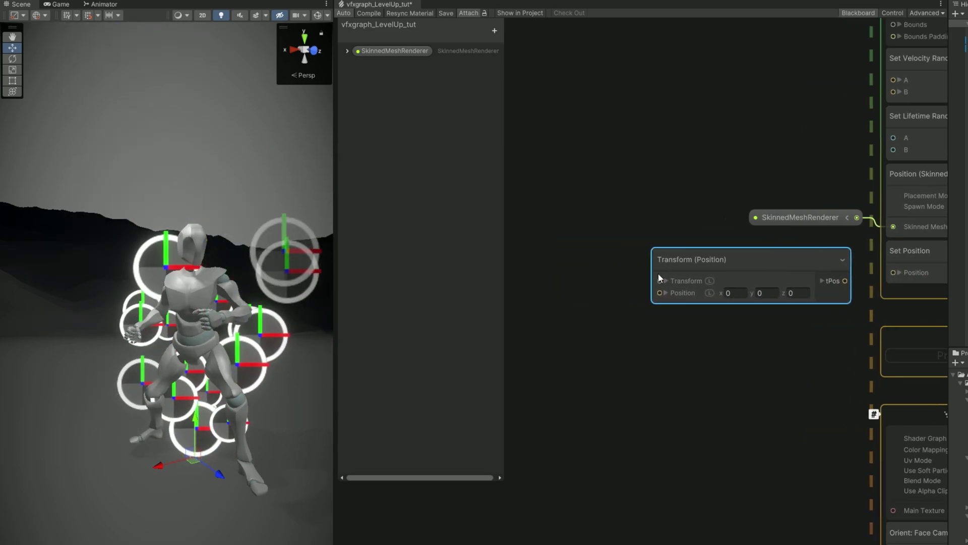
left_click(494, 31)
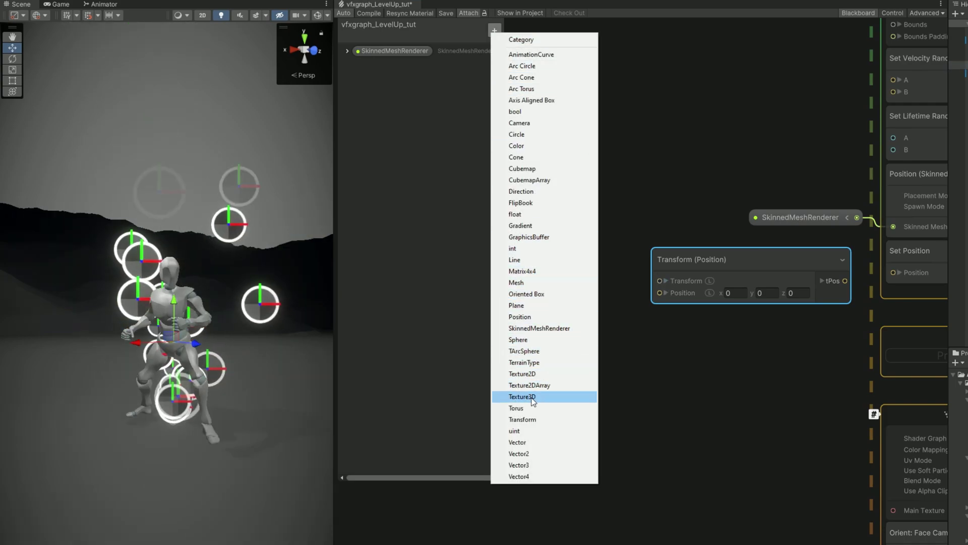
left_click(522, 419)
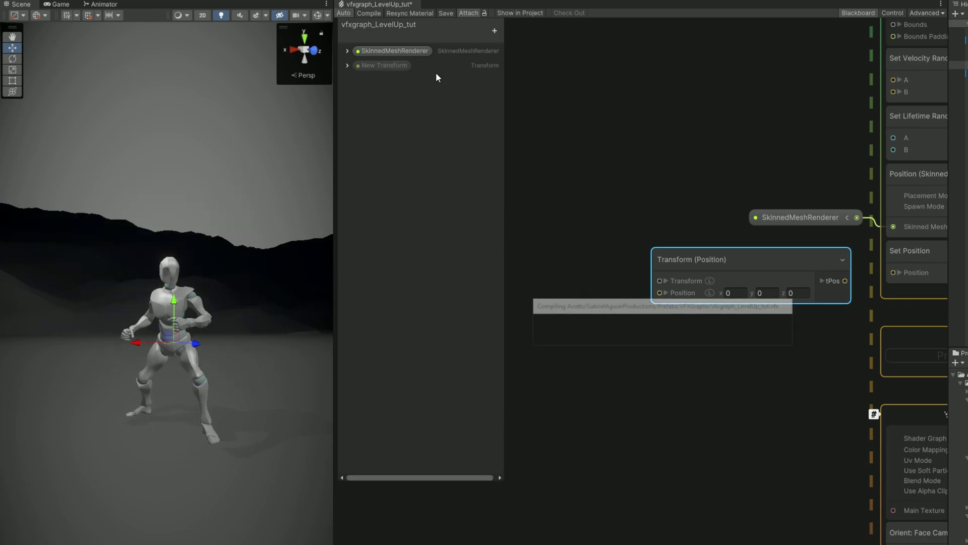
key("BackSpace")
key("Return")
left_click_drag(372, 66, 661, 280)
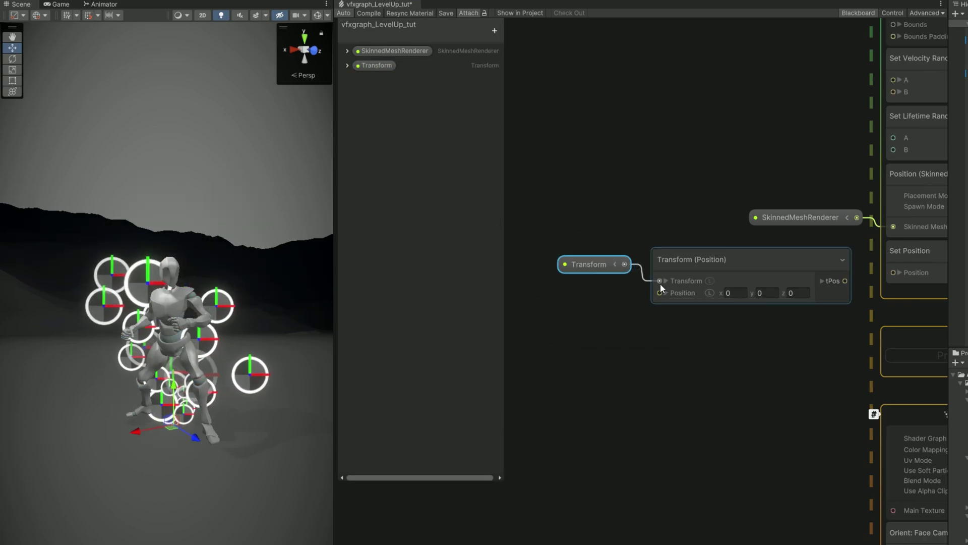
Add a Get Attribute: position node and place it below the Transform property node, beside the Transform (Position) node.
left_click(649, 292)
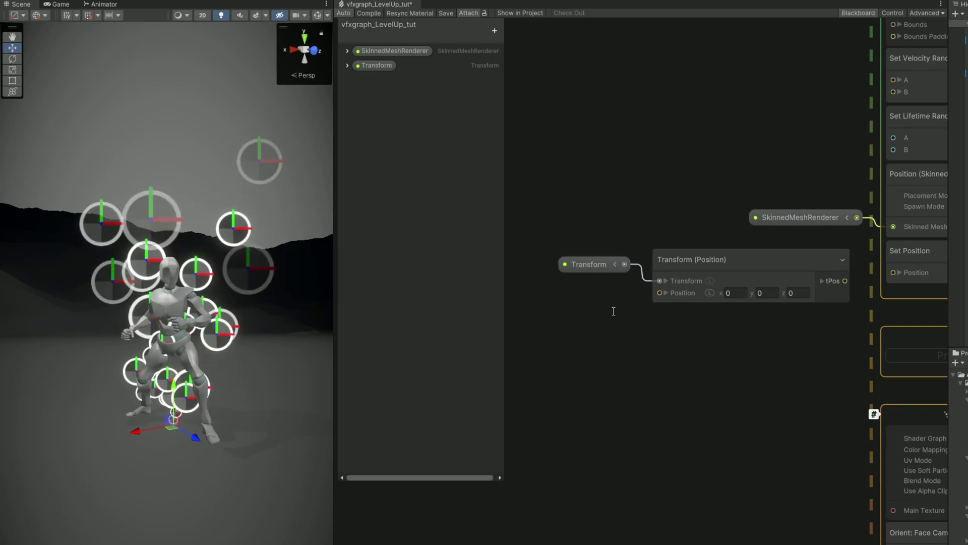
key("space")
type("get attri")
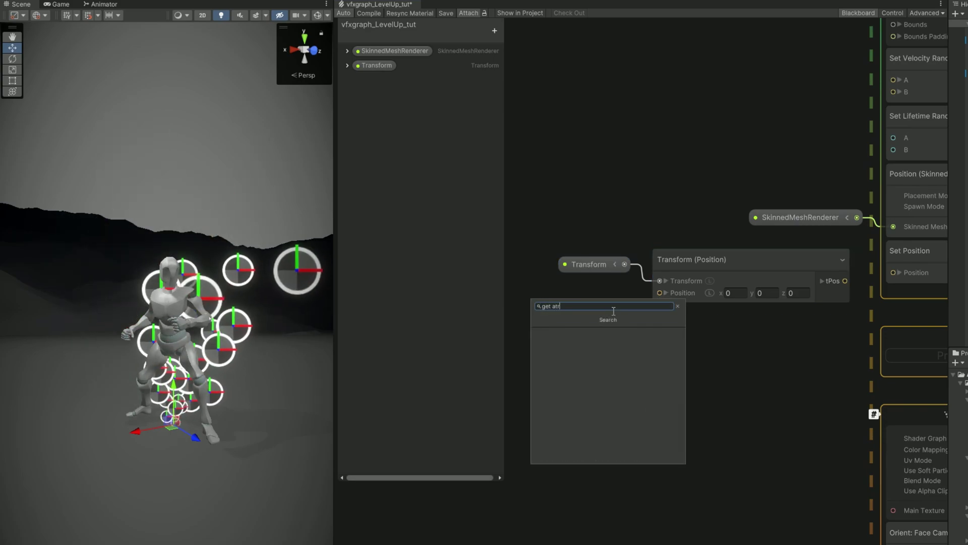
type("bute po")
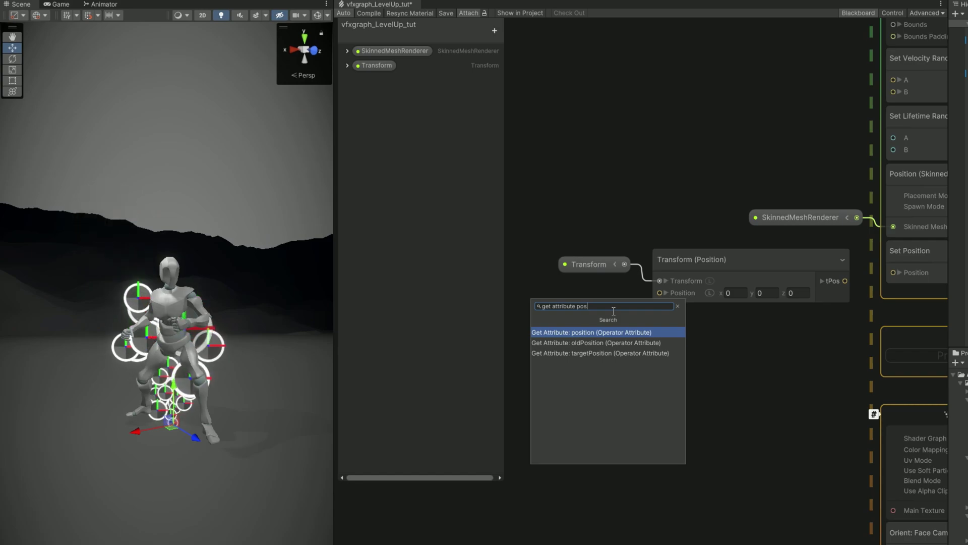
type("s")
key("Return")
left_click_drag(641, 327, 532, 310)
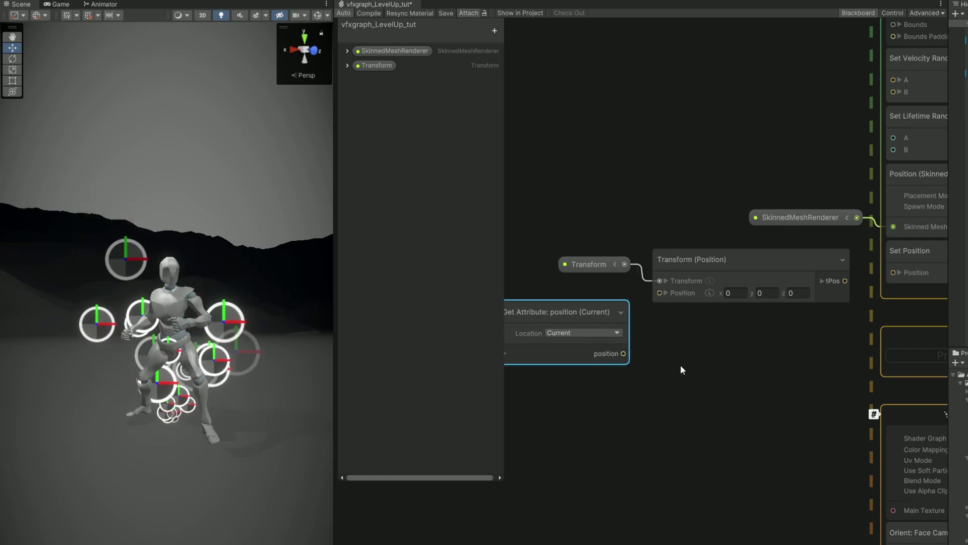
Connect the position attribute to the Transform (Position) node's Position input, and its tPos output to the Set Position block.
left_click_drag(624, 354, 660, 292)
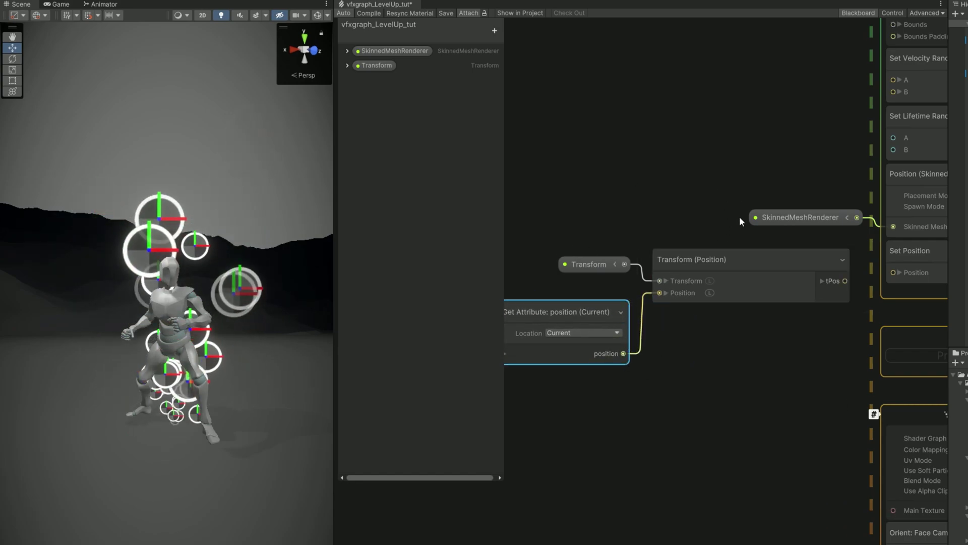
middle_click_drag(739, 216, 598, 245)
left_click_drag(699, 306, 745, 292)
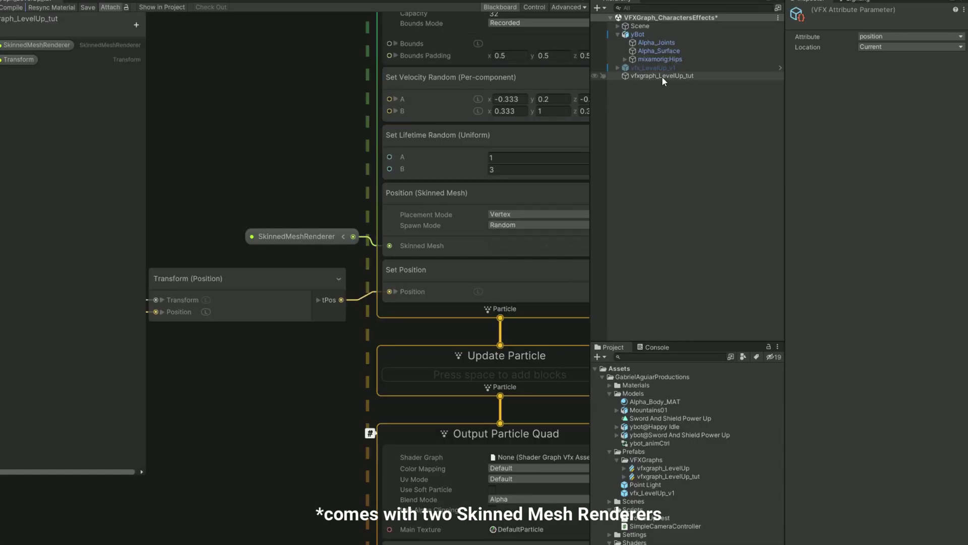
Assign Alpha_Surface to the SkinnedMeshRenderer property of the vfxgraph_LevelUp_tut object.
left_click(663, 77)
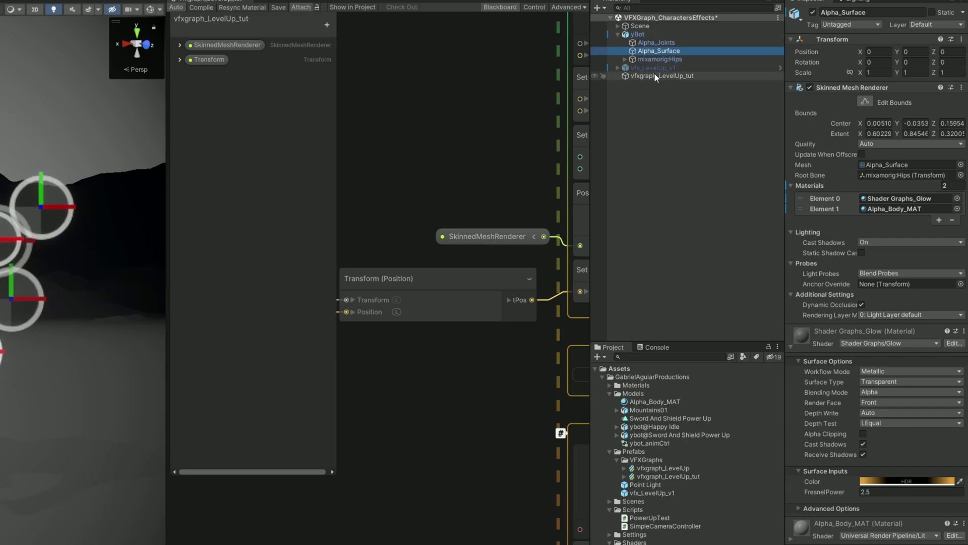
left_click(654, 76)
left_click_drag(667, 52, 889, 232)
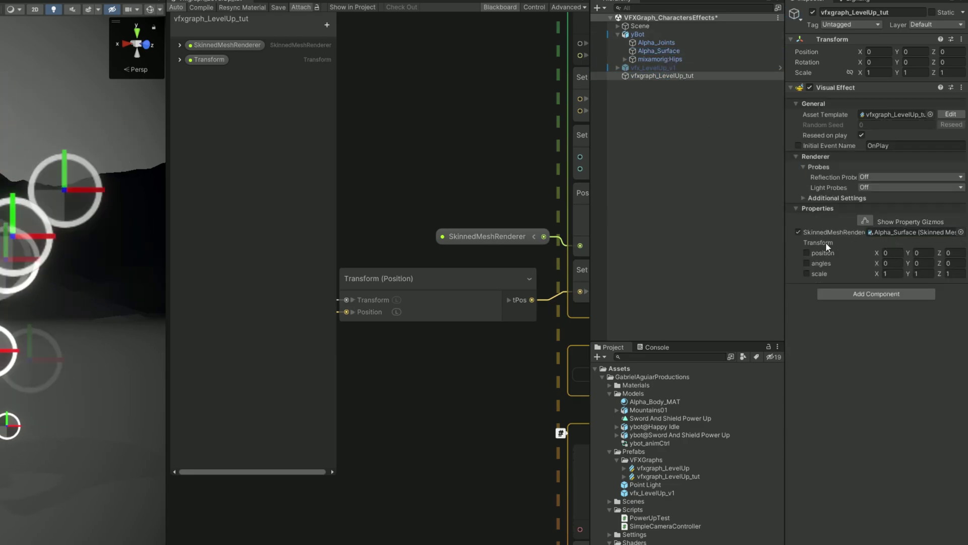
Add a VFX Property Binder component to the vfxgraph_LevelUp_tut object.
left_click(836, 293)
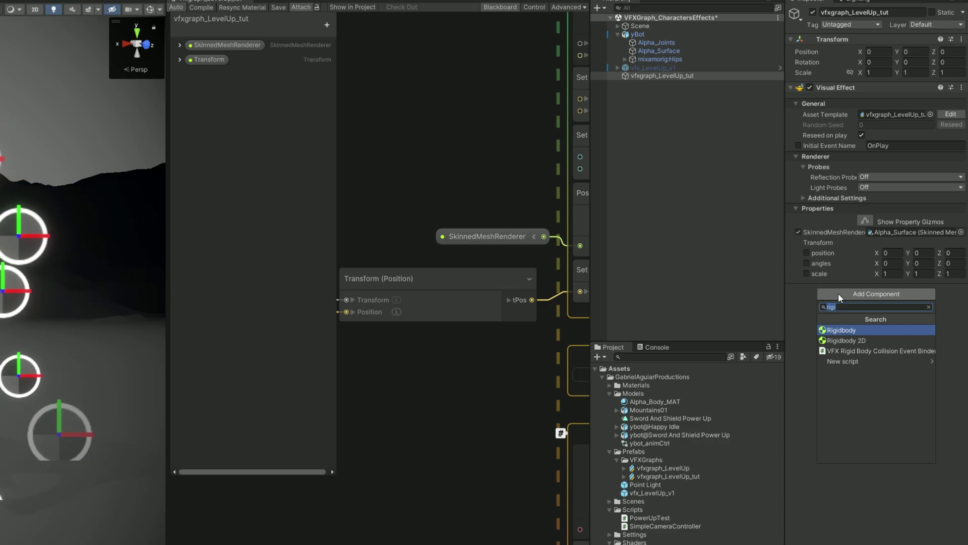
type("vfx")
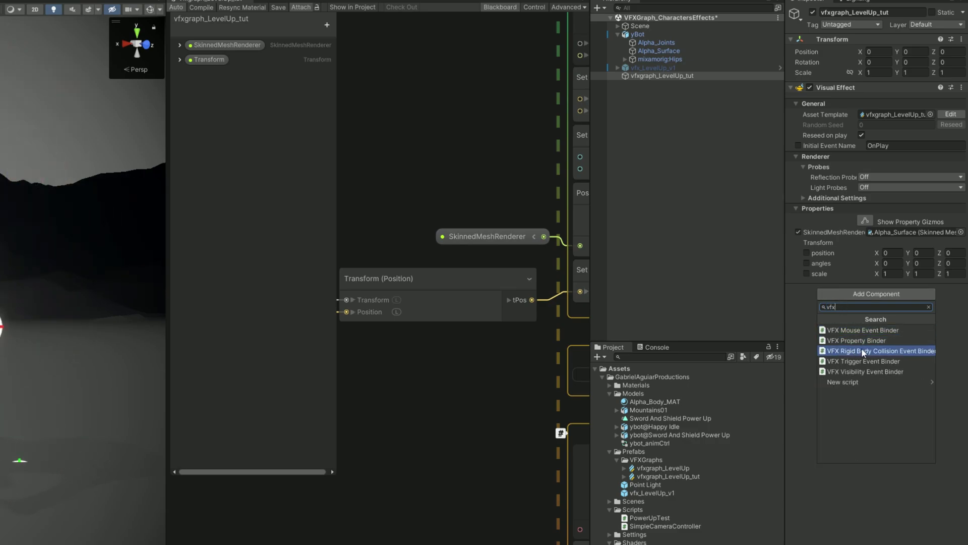
left_click(871, 341)
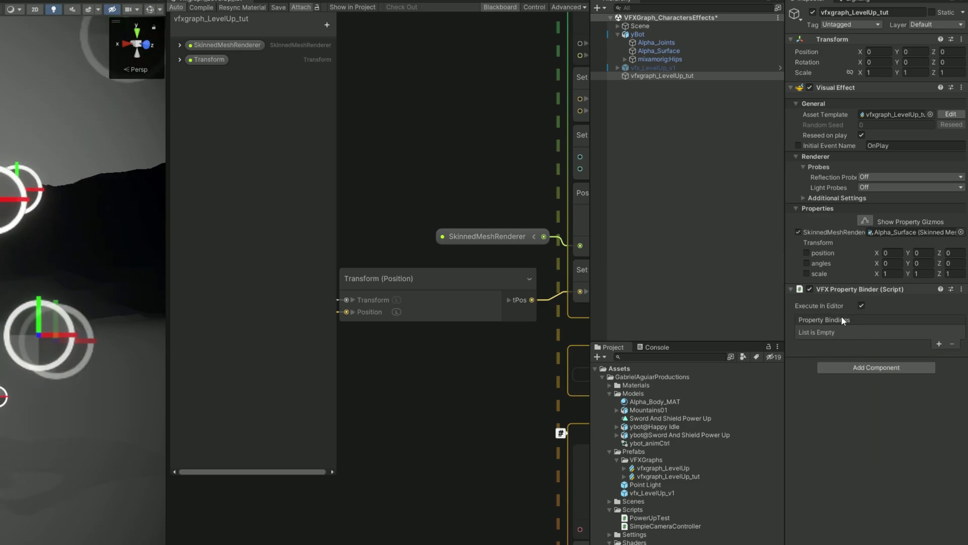
Add a Transform binding to the VFX Property Binder's property bindings and show its settings.
left_click(941, 344)
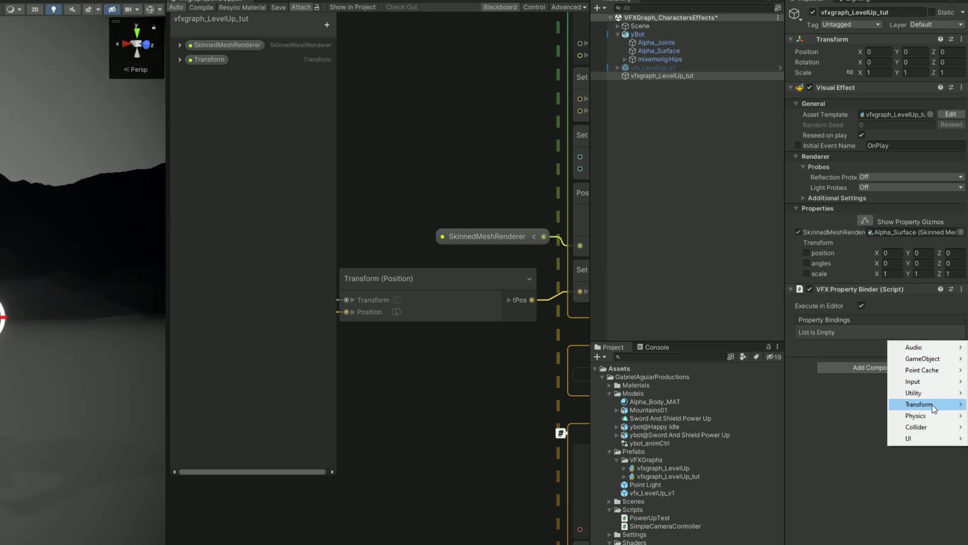
mouse_move(933, 409)
left_click(827, 427)
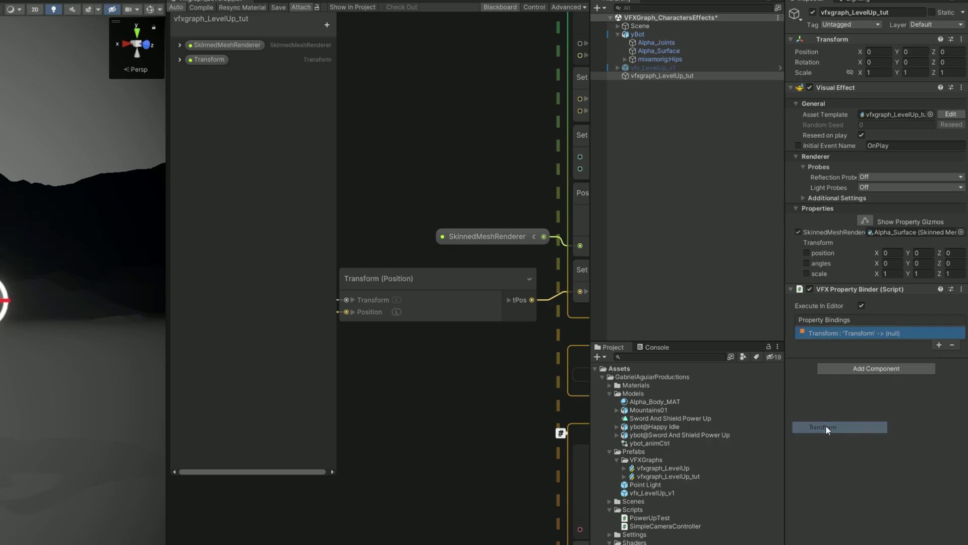
left_click(855, 332)
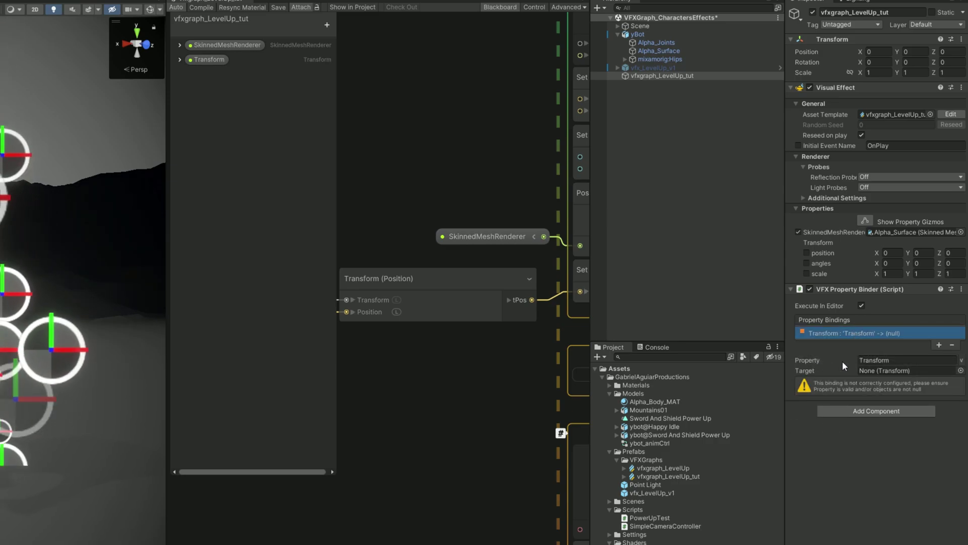
Set mixamorig:Hips as the target of the Transform binding, keeping Transform as its property.
left_click(880, 361)
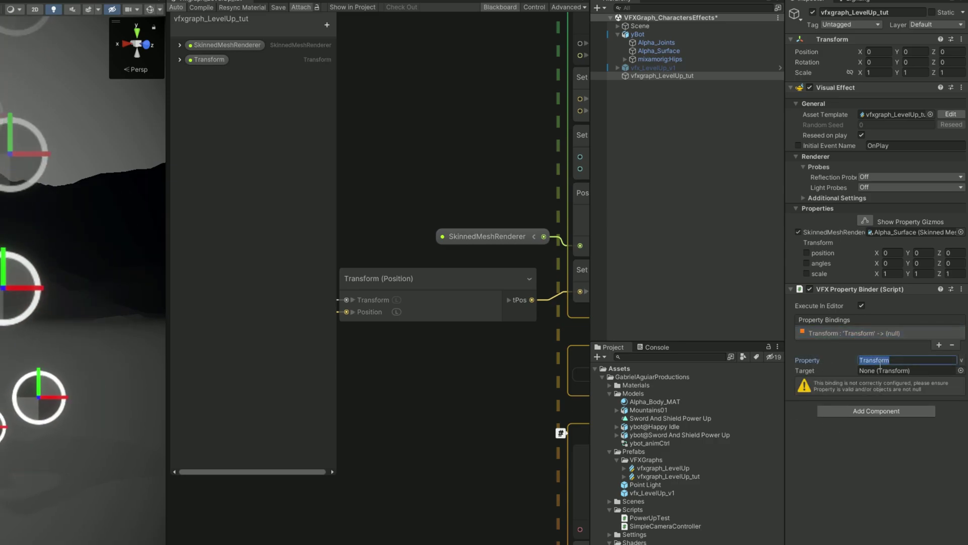
left_click(211, 60)
key("ctrl+z")
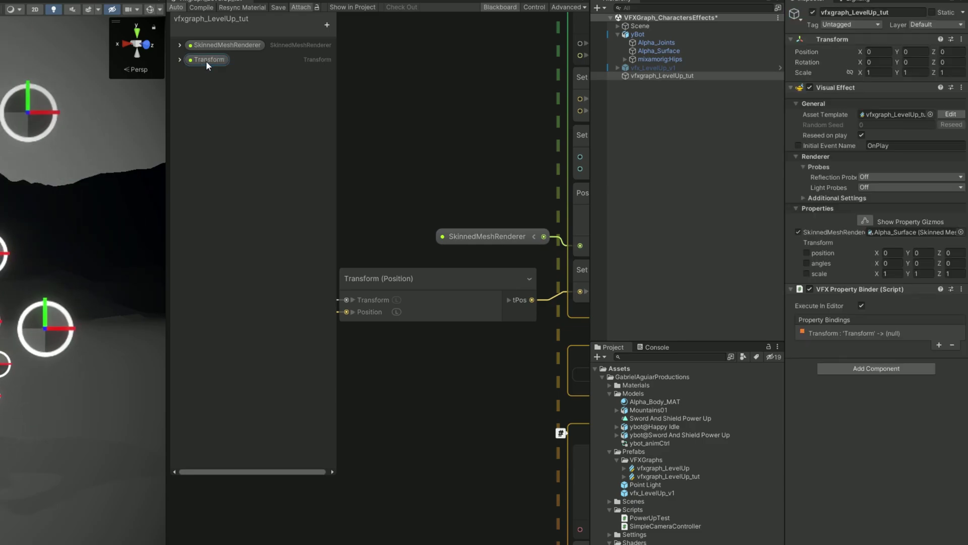
left_click(830, 333)
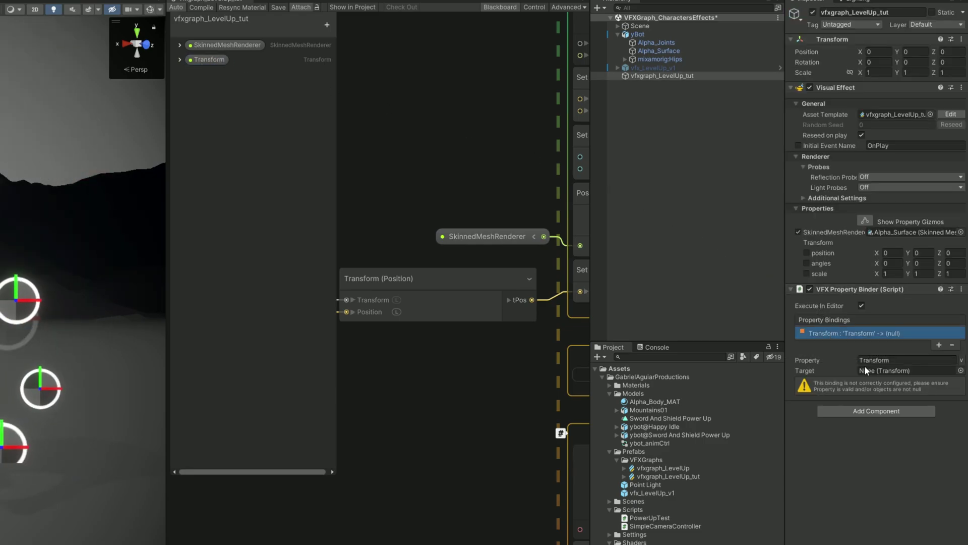
left_click_drag(659, 58, 879, 368)
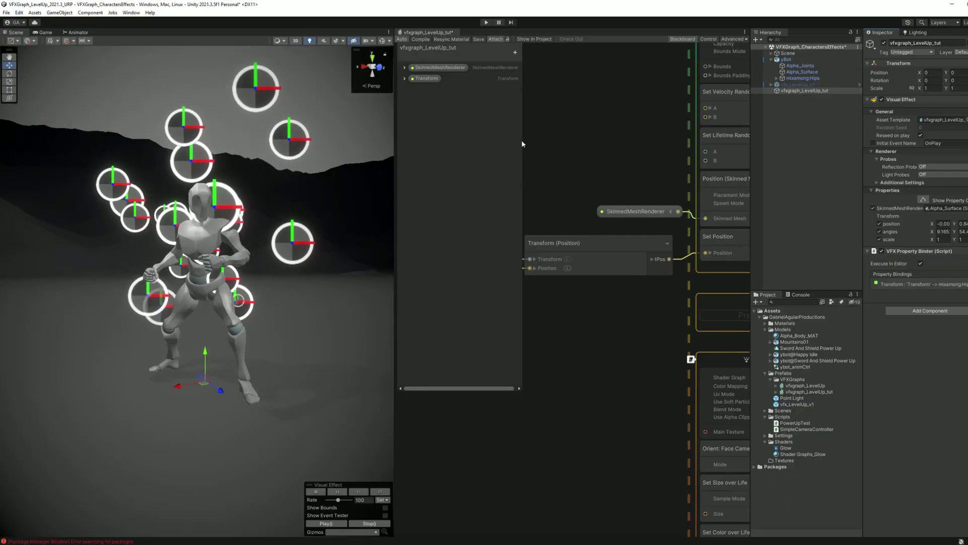
Narrow the Blackboard and widen the graph window to make room for the Spawn and Initialize Particle contexts.
left_click_drag(522, 144, 495, 143)
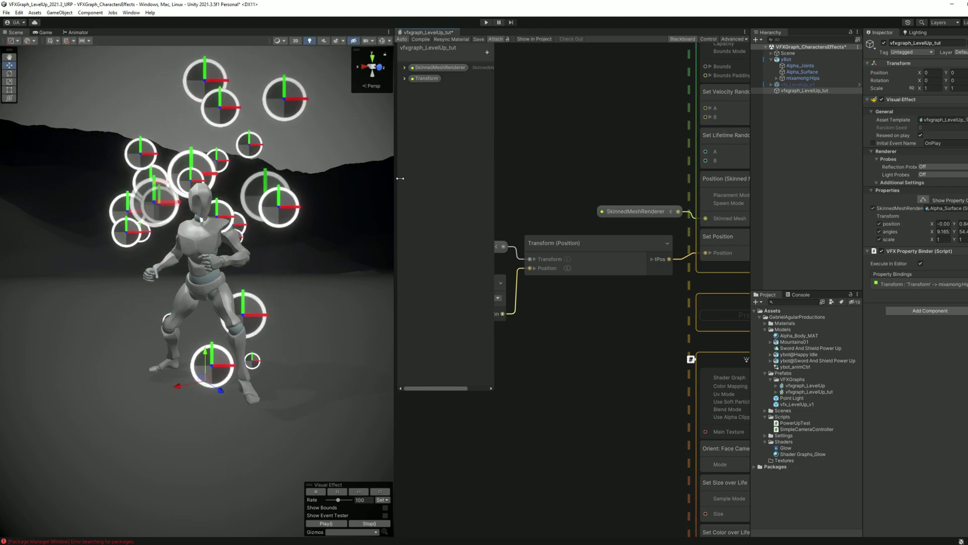
left_click_drag(397, 178, 323, 178)
scroll(469, 219, "down", 5)
middle_click_drag(484, 174, 497, 267)
scroll(589, 176, "up", 3)
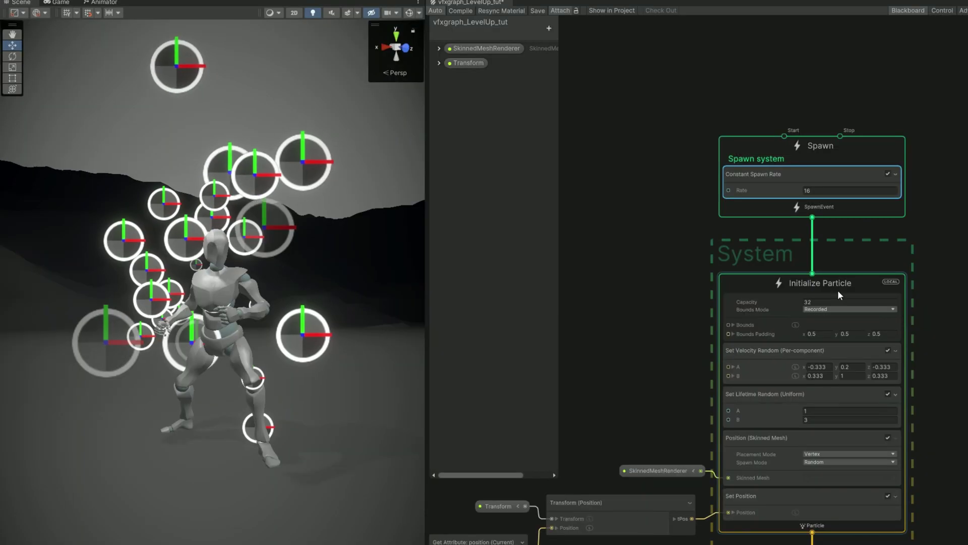
Set the Initialize Particle context's Capacity to 1000 and its Bounds Mode to Manual.
left_click(611, 257)
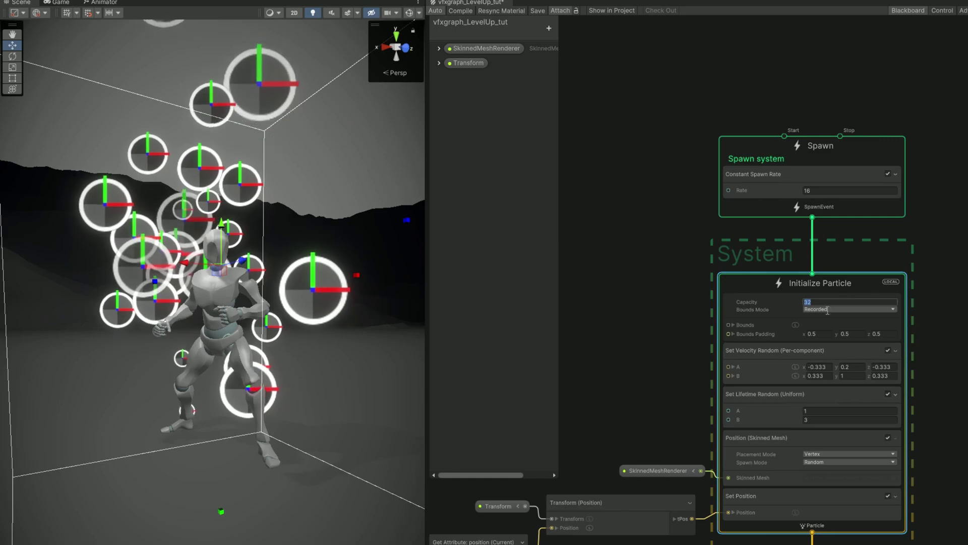
scroll(819, 307, "up", 2)
type("1000")
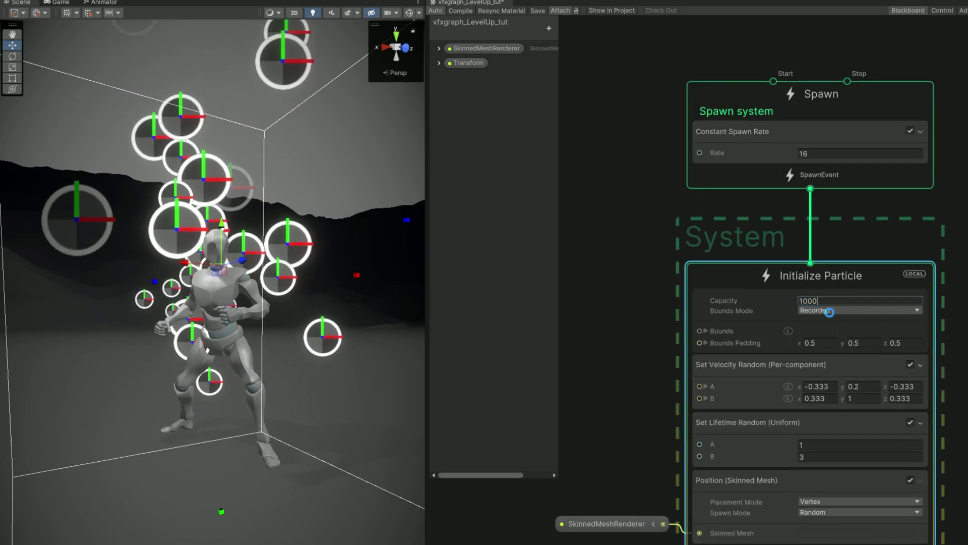
left_click(829, 310)
left_click(824, 333)
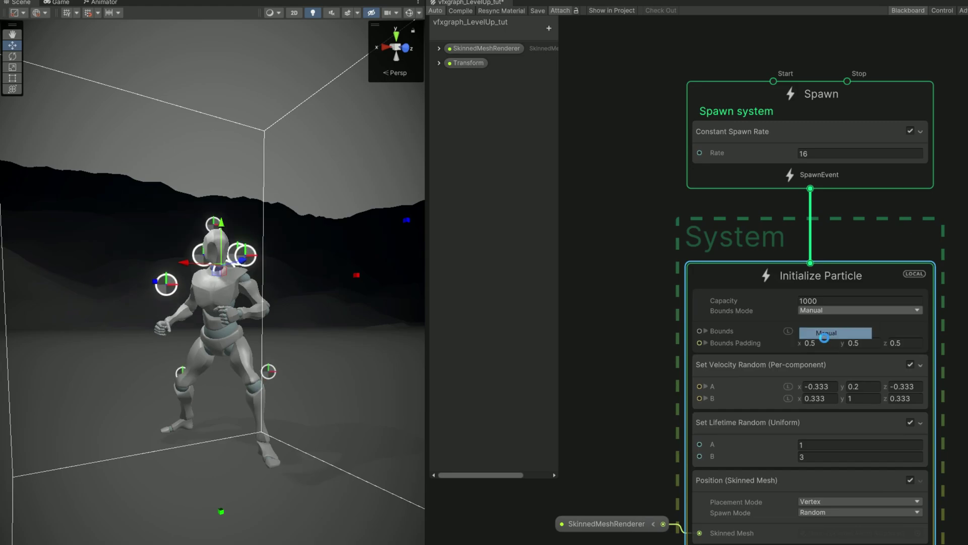
Replace the Constant Spawn Rate block in the Spawn context with a Single Burst block that has a Count of 30.
left_click(791, 131)
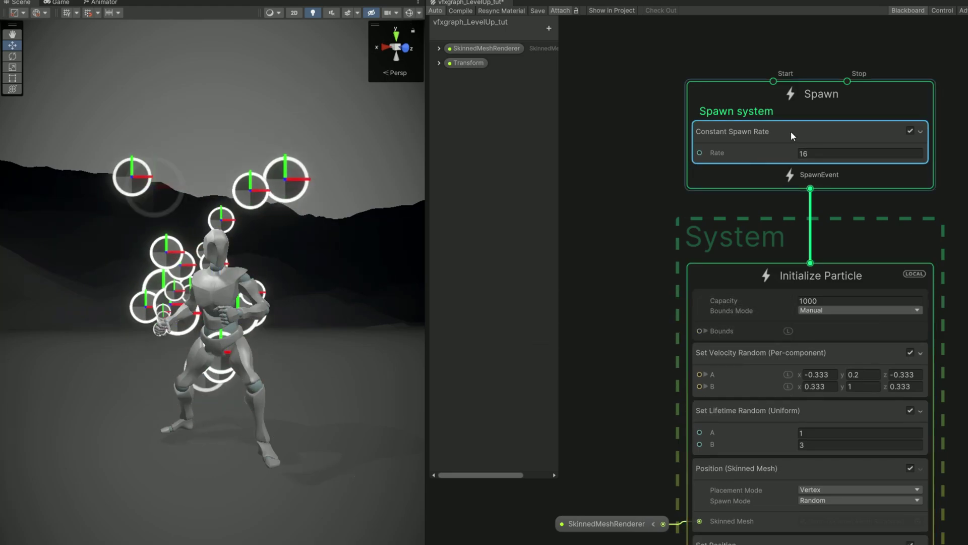
left_click(766, 173)
key("space")
type("sing")
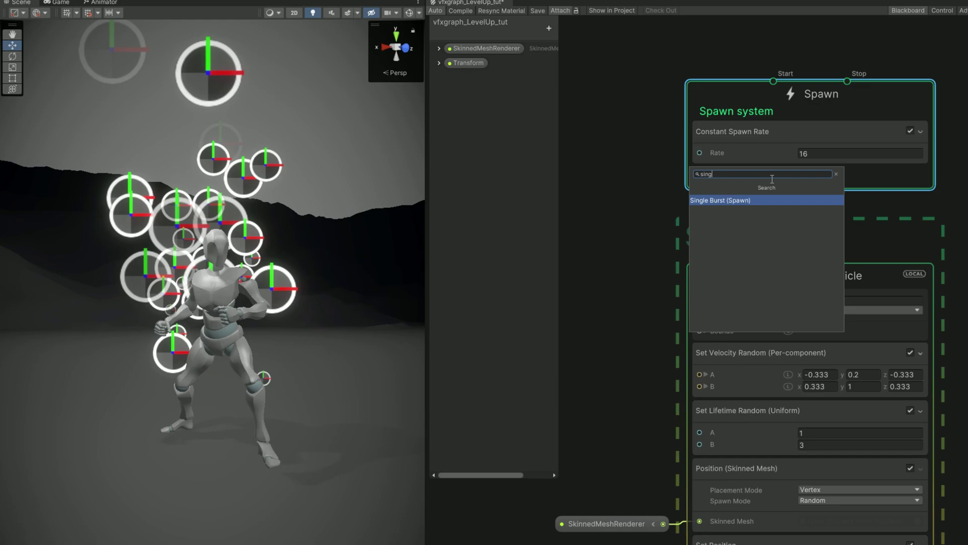
key("Return")
key("Delete")
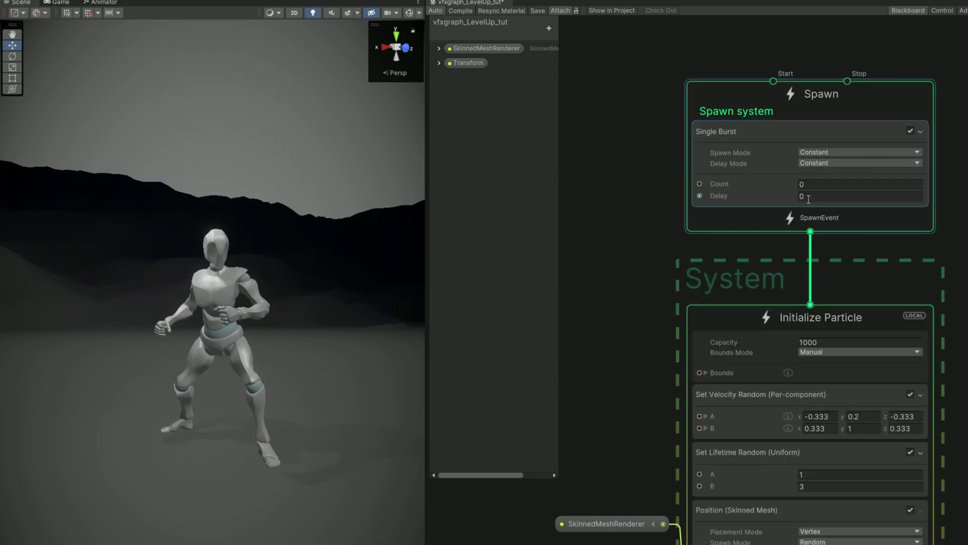
left_click(817, 186)
key("Return")
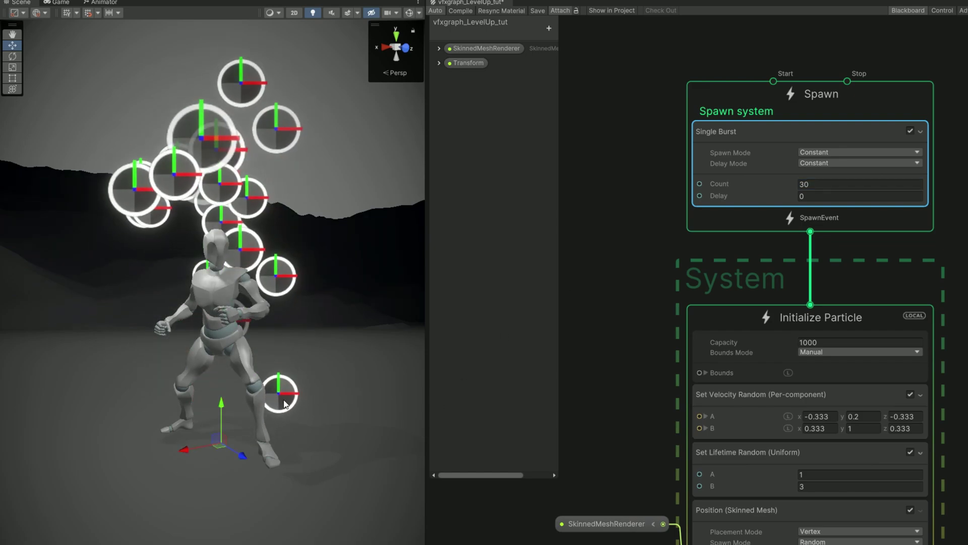
Set the Y values of the Set Velocity Random block to 0.4 for A and 2 for B.
middle_click_drag(603, 480, 641, 335)
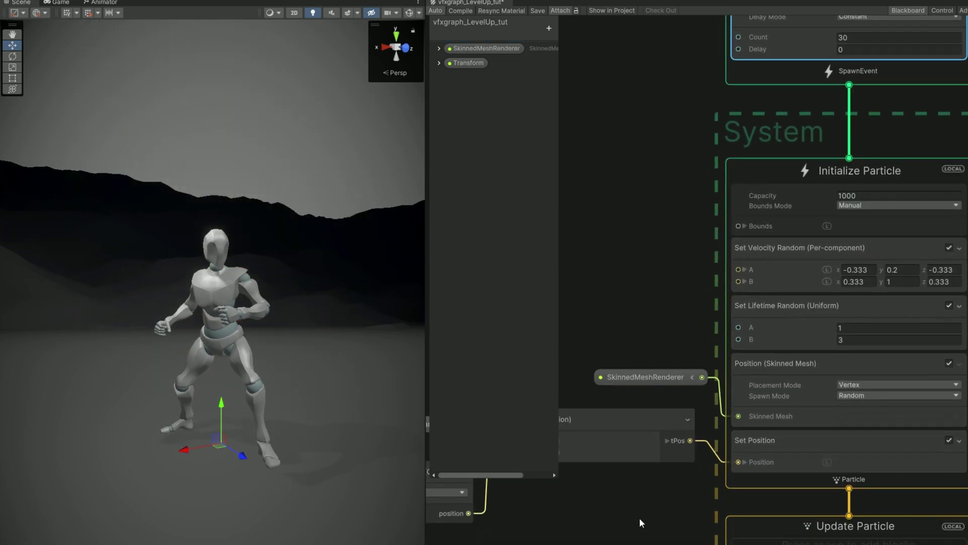
middle_click_drag(639, 517, 583, 442)
middle_click_drag(559, 495, 557, 477)
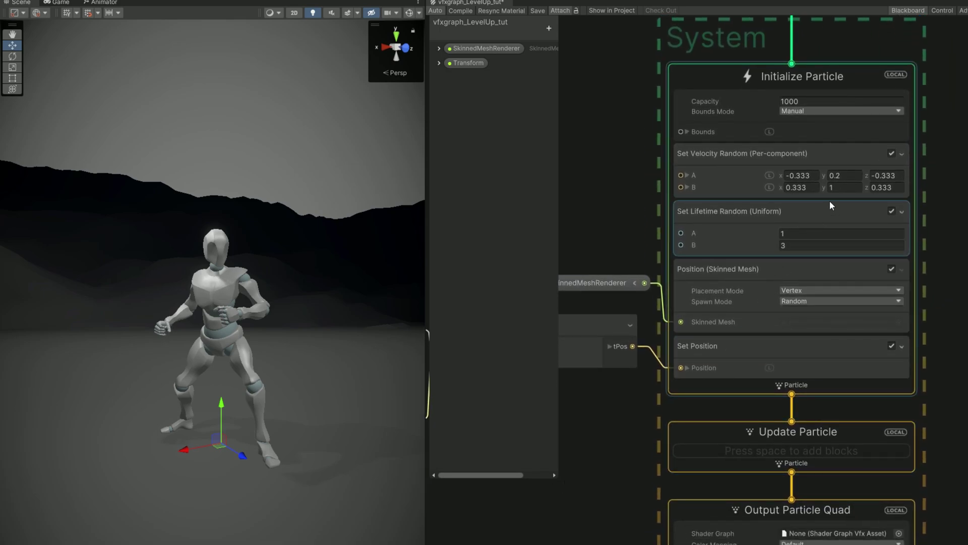
left_click(848, 188)
type("2")
left_click(844, 175)
type("0.4")
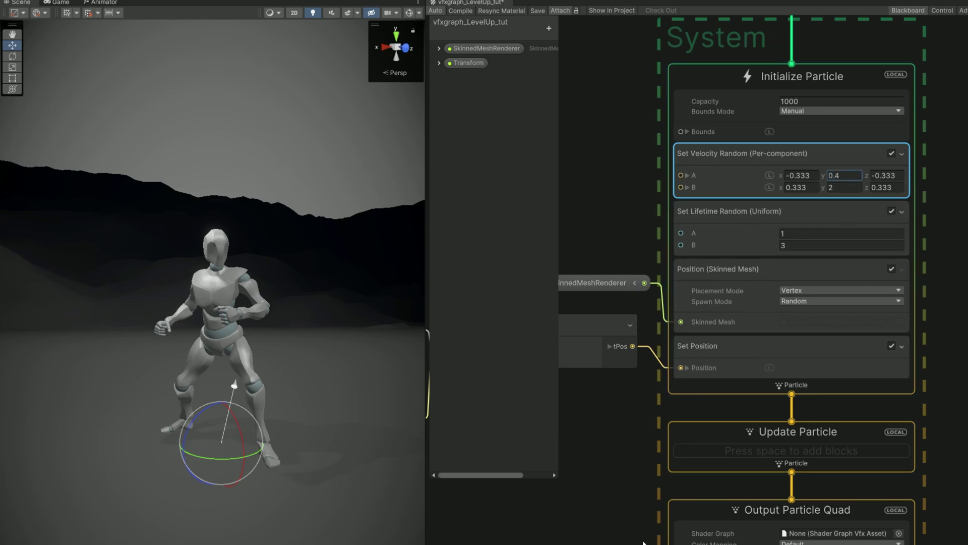
Set the Main Texture of the Output Particle Quad context to Default-Particle.
scroll(643, 504, "down", 10)
left_click(943, 338)
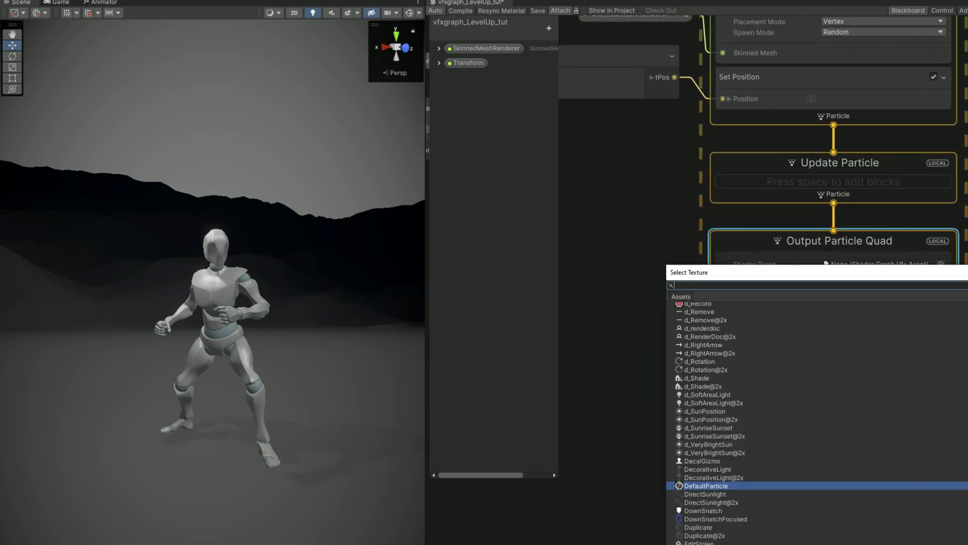
left_click(705, 332)
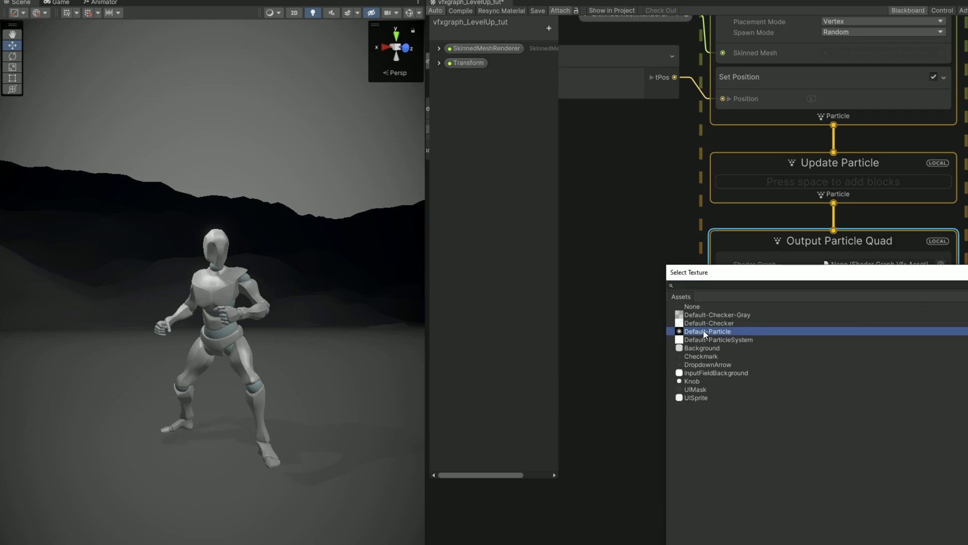
double_click(700, 331)
Add a Set Size block above Set Size over Life in the Output Particle Quad context, with Random set to Uniform.
left_click(783, 384)
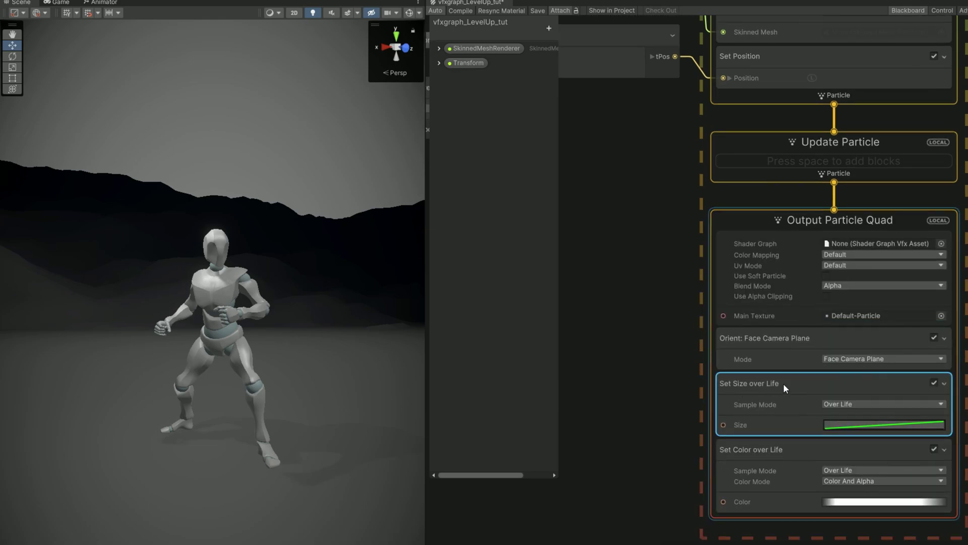
key("space")
type("set siz")
key("Return")
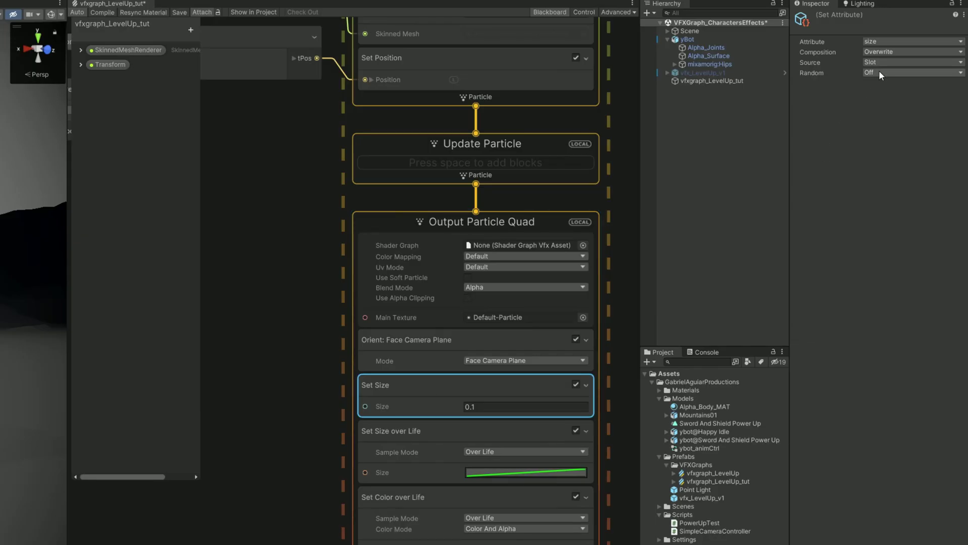
left_click(881, 75)
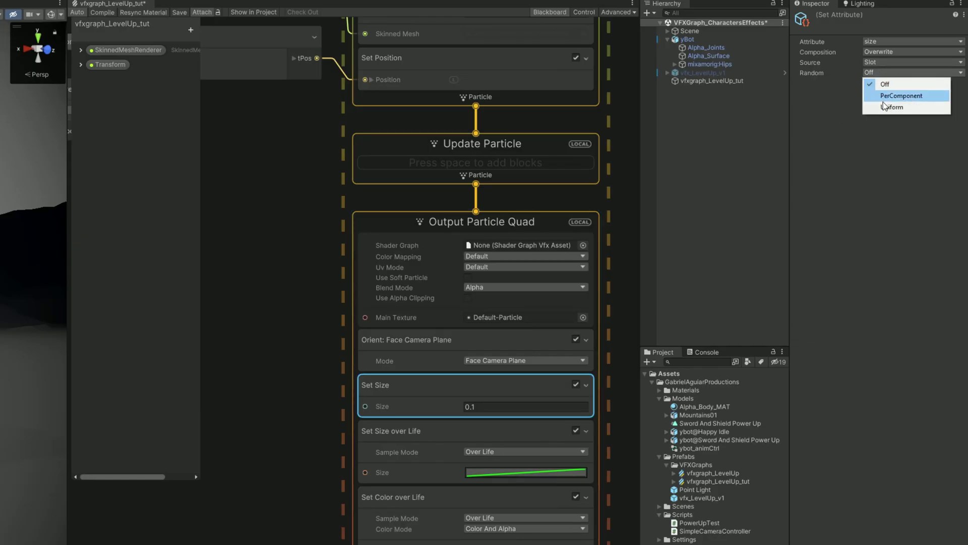
left_click(887, 102)
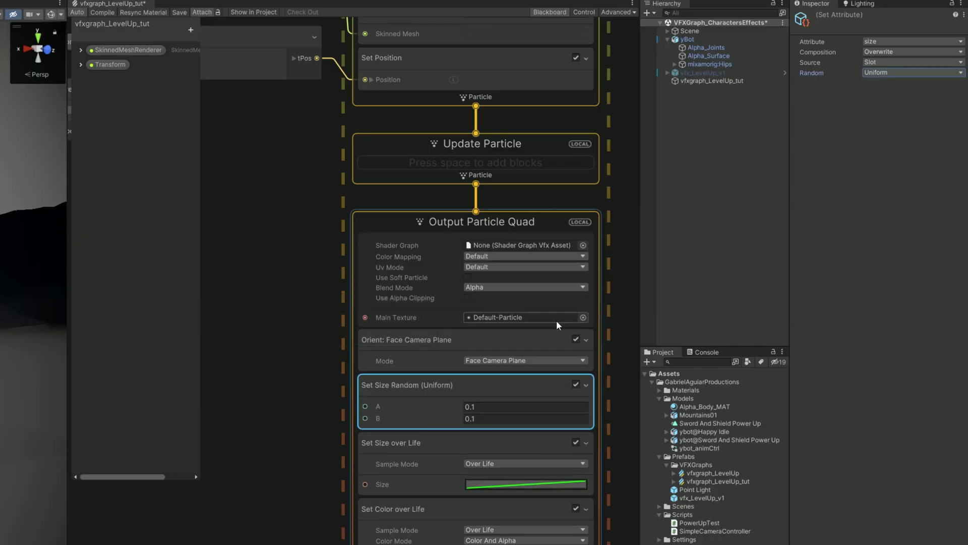
Set the Set Size Random block's values to 0.1 for A and 0.01 for B.
left_click(498, 406)
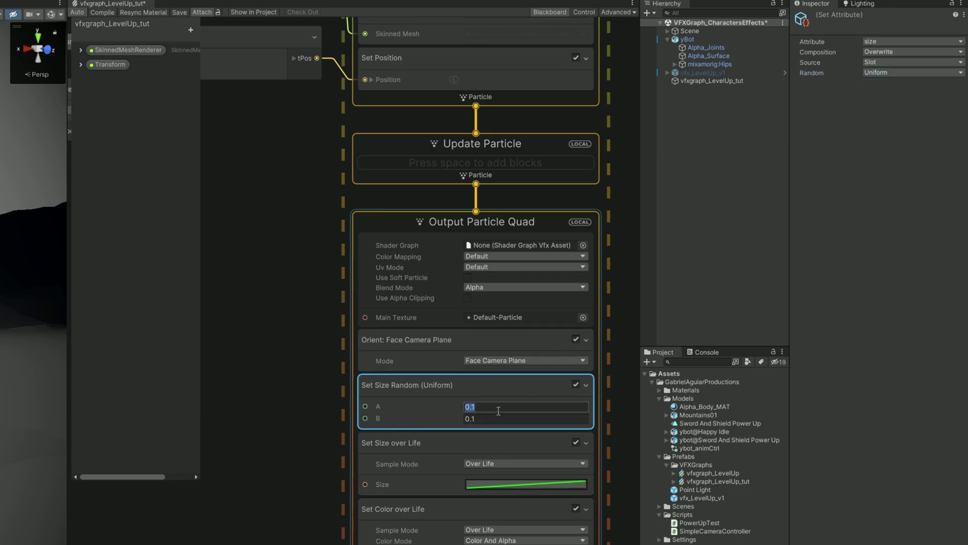
left_click(494, 419)
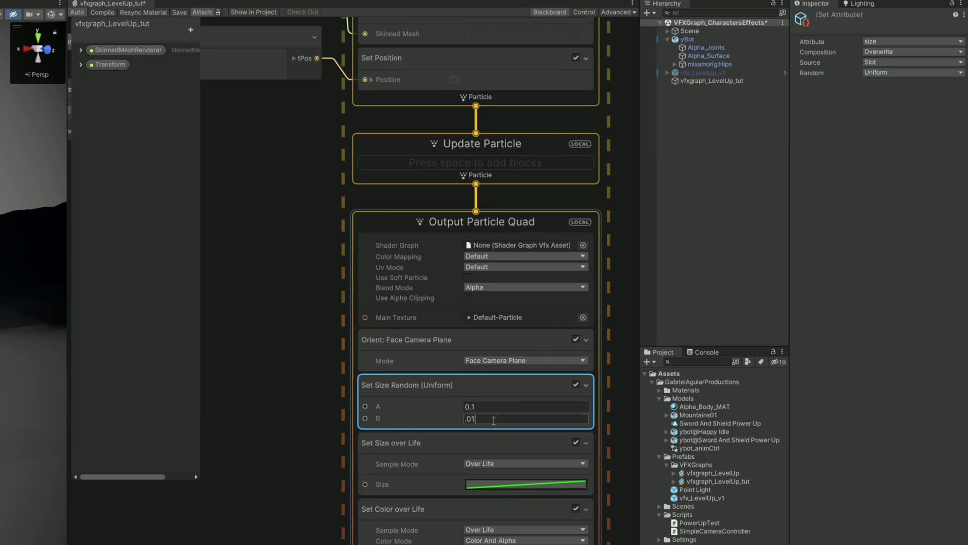
type(".01")
key("Return")
Set the Set Size over Life block's Composition to Multiply and apply the preset curve falling smoothly from 1 to 0.
left_click(437, 443)
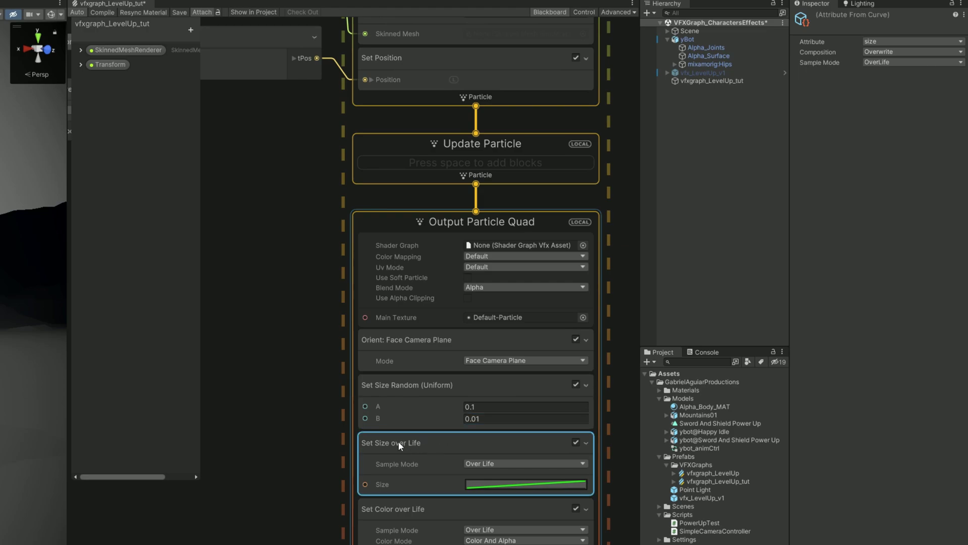
left_click(880, 52)
left_click(880, 86)
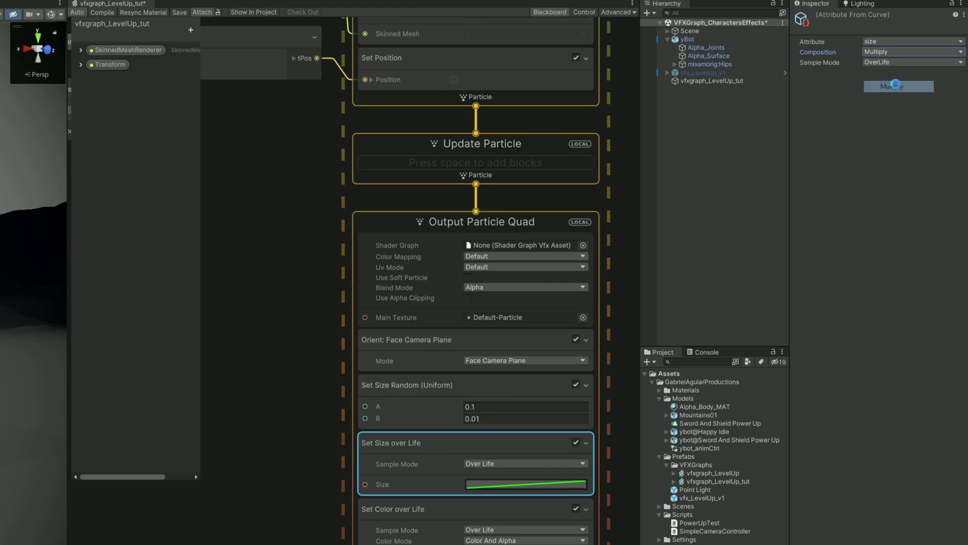
left_click(476, 483)
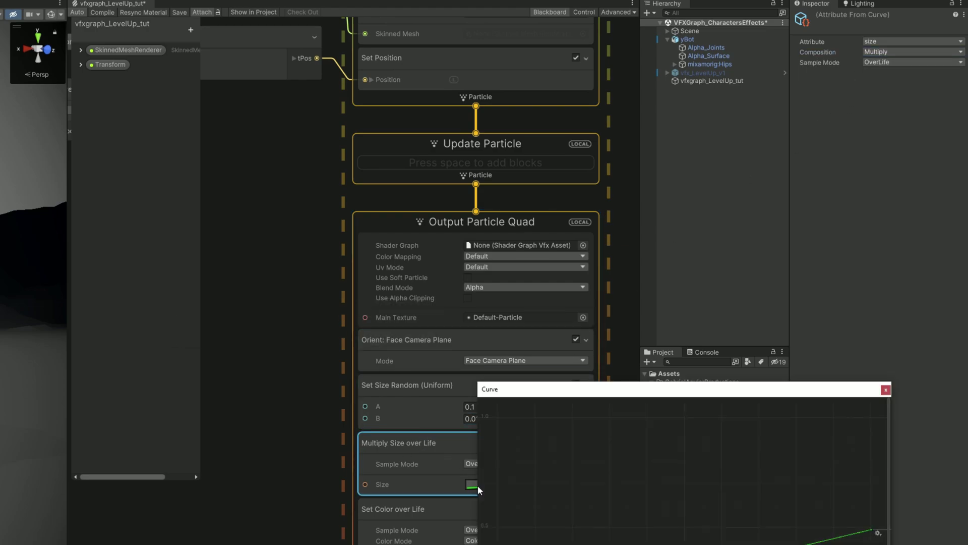
left_click_drag(522, 395, 271, 204)
left_click(371, 476)
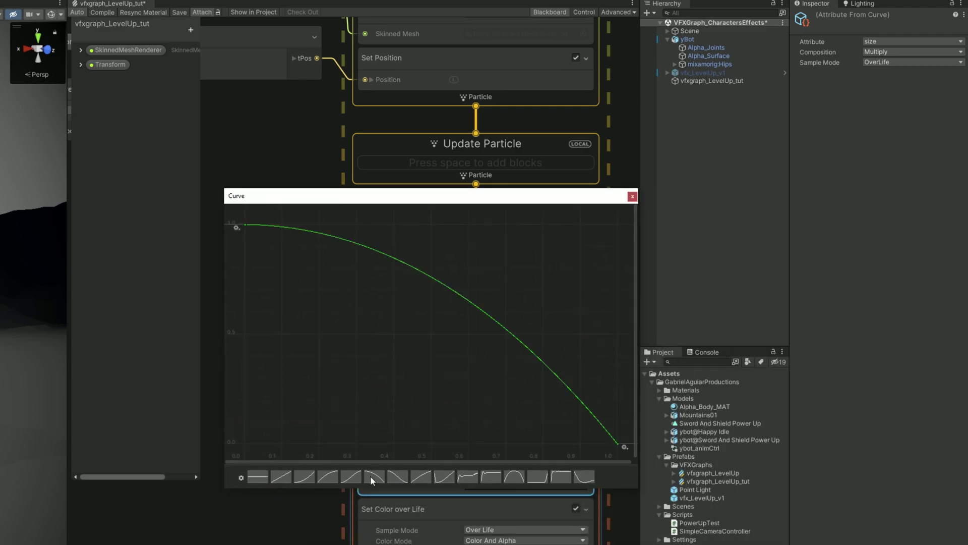
left_click(706, 80)
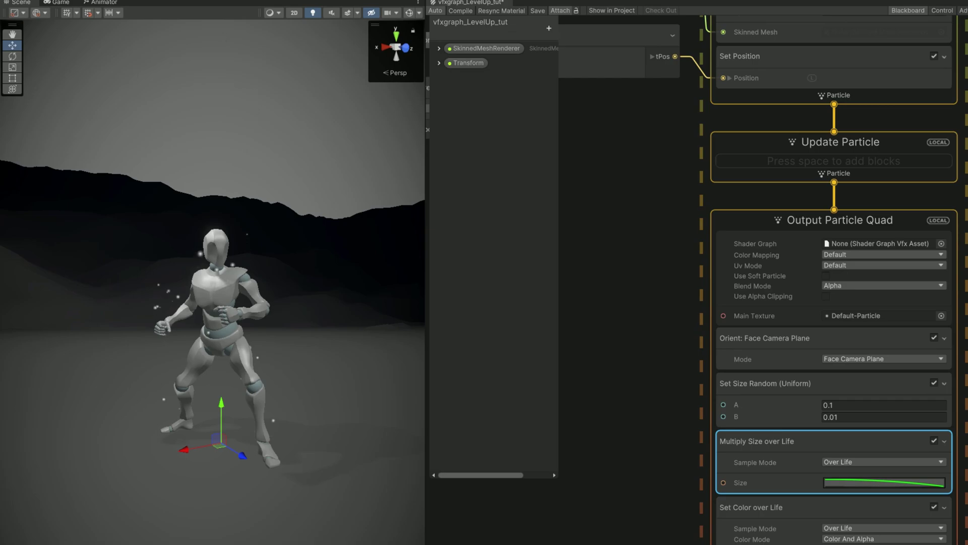
Add a Set Color block above Set Color over Life in the Output Particle Quad context.
middle_click_drag(588, 526, 529, 334)
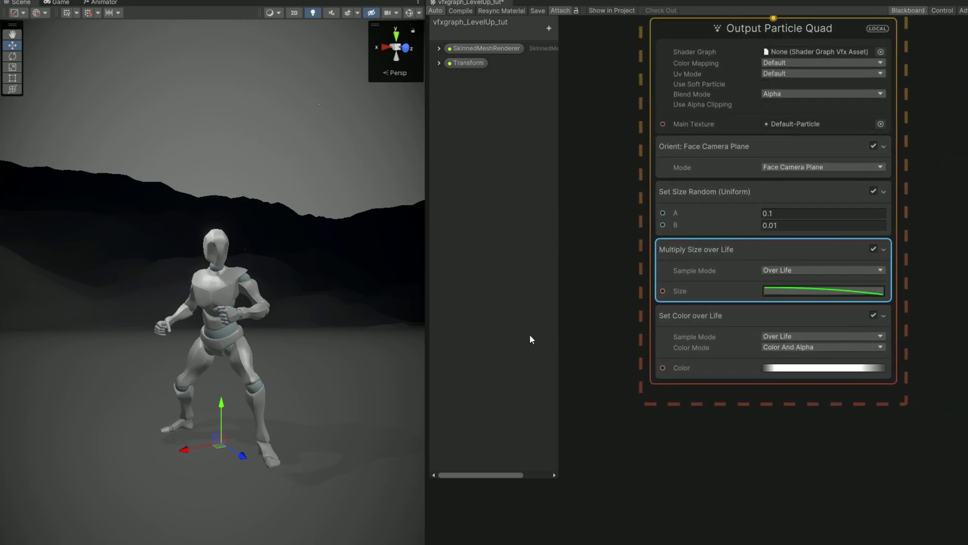
left_click(735, 333)
key("space")
type("set color")
key("Return")
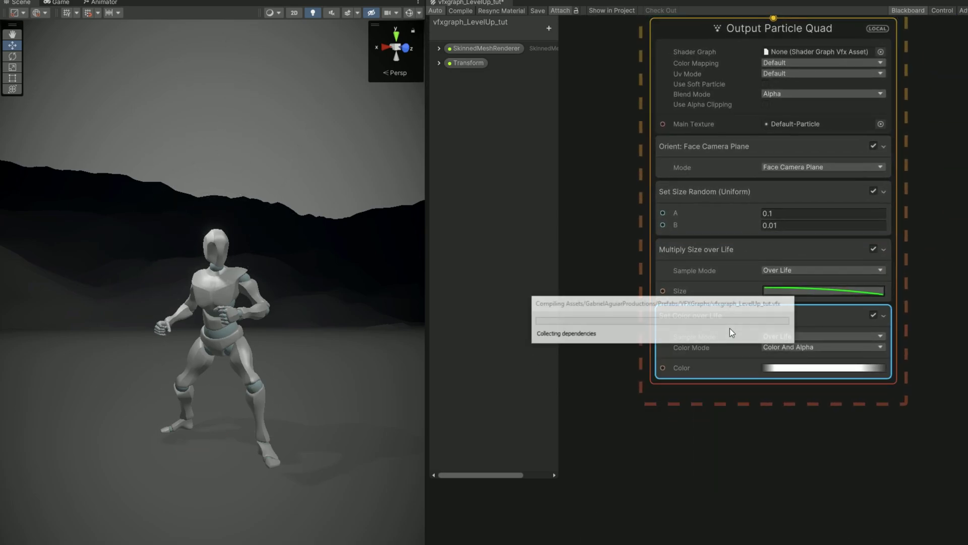
Add a Color property named ParticlesColor to the graph's blackboard.
left_click(548, 28)
left_click(583, 136)
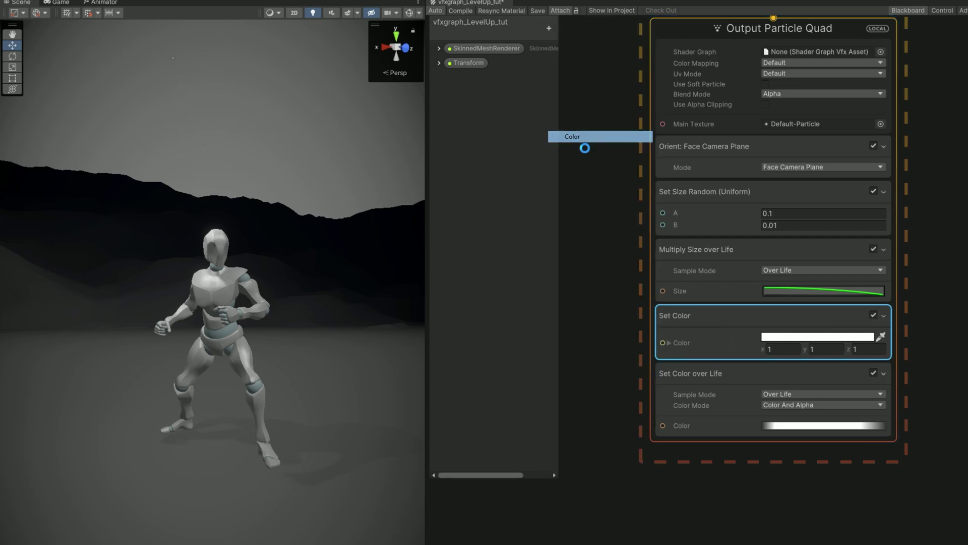
type("ParticlesColor")
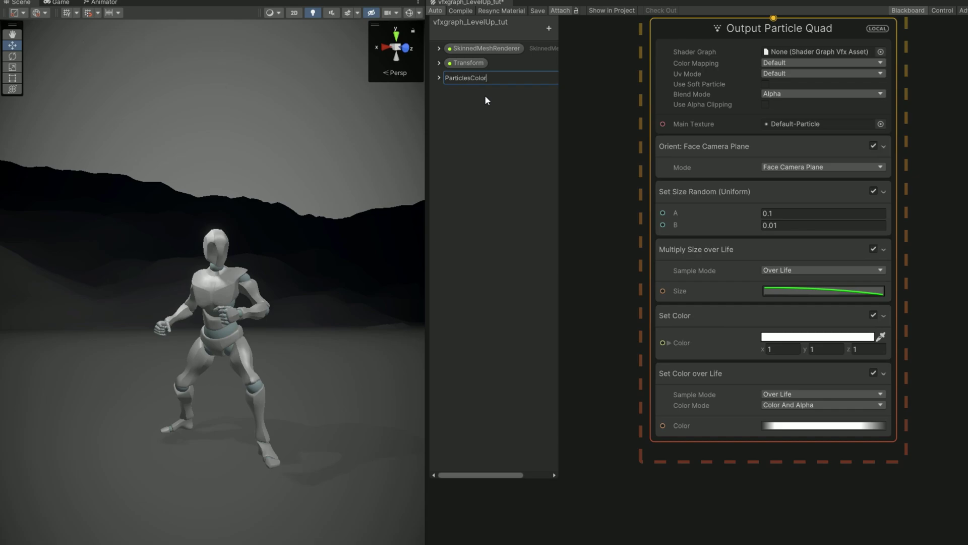
key("Return")
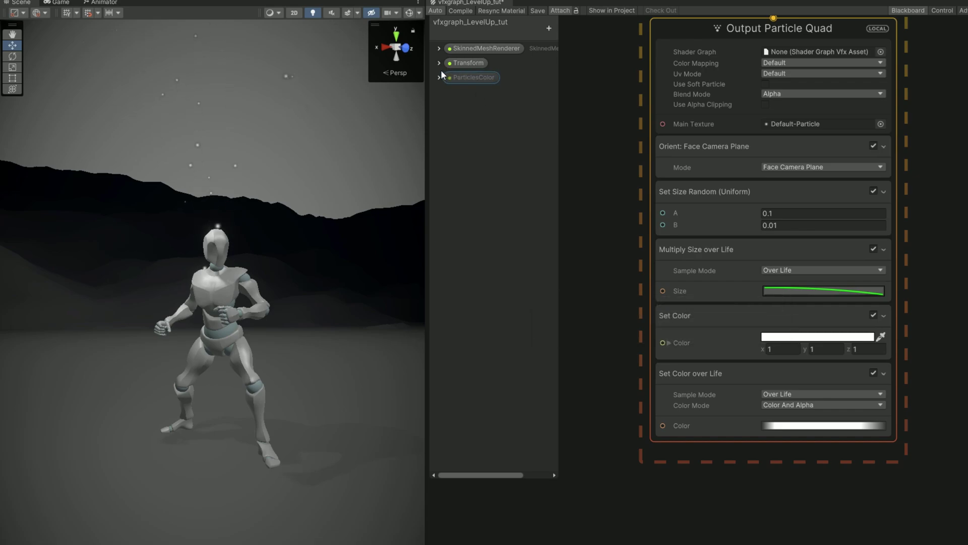
Set ParticlesColor to a bright HDR orange with hue 32 and saturation 87, about R 17.01, G 10.02, B 2.22.
left_click(438, 77)
left_click(504, 98)
left_click_drag(529, 152, 524, 152)
left_click_drag(601, 179, 594, 152)
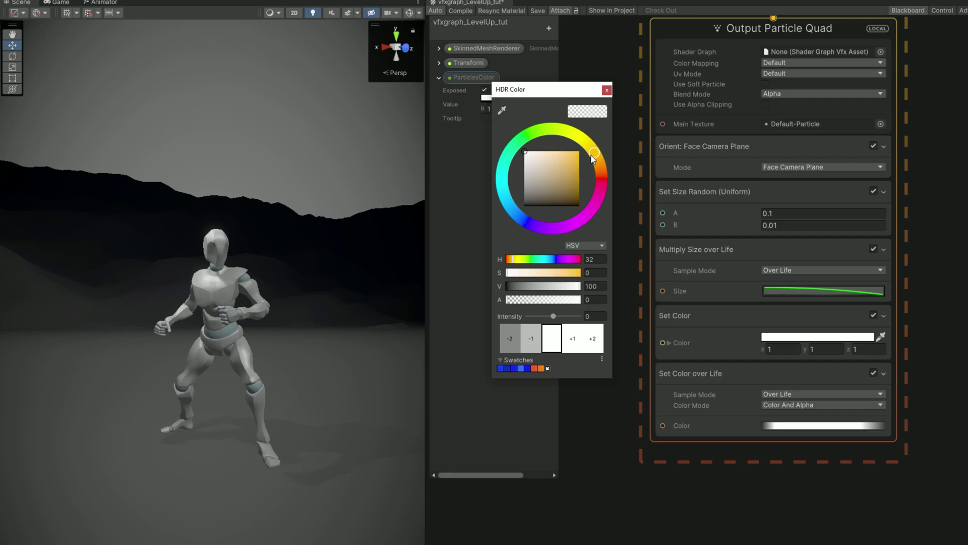
left_click(575, 153)
left_click(560, 316)
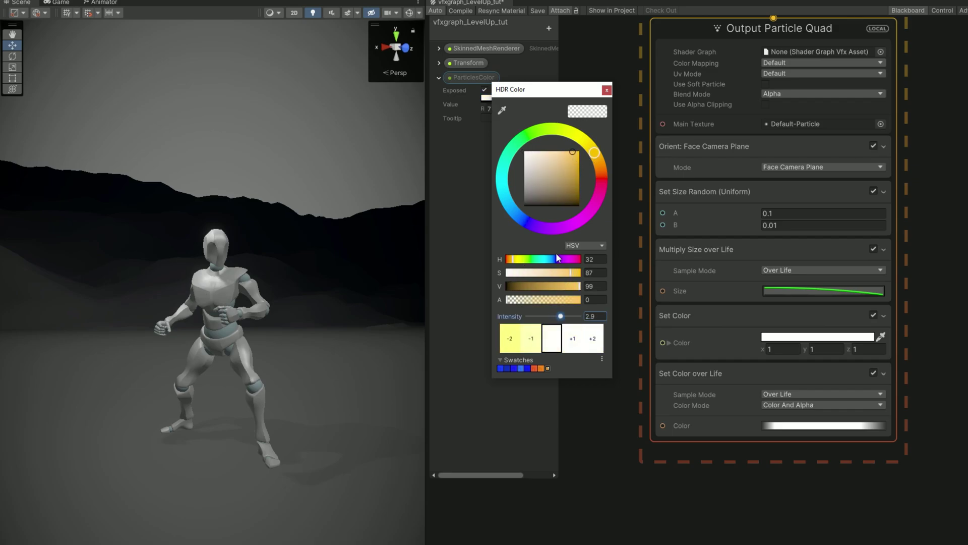
Place the ParticlesColor property in the graph beside the output context and connect it to the Set Color block's Color input.
left_click_drag(472, 79, 587, 347)
middle_click_drag(621, 349, 663, 324)
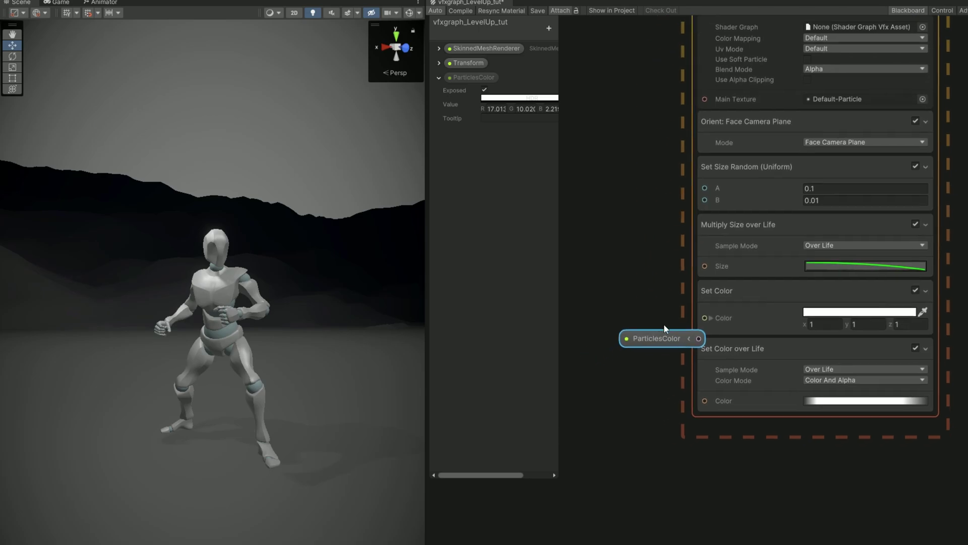
left_click_drag(655, 335, 706, 317)
Set both Composition and Alpha Composition of the Set Color over Life block to Multiply.
left_click(731, 348)
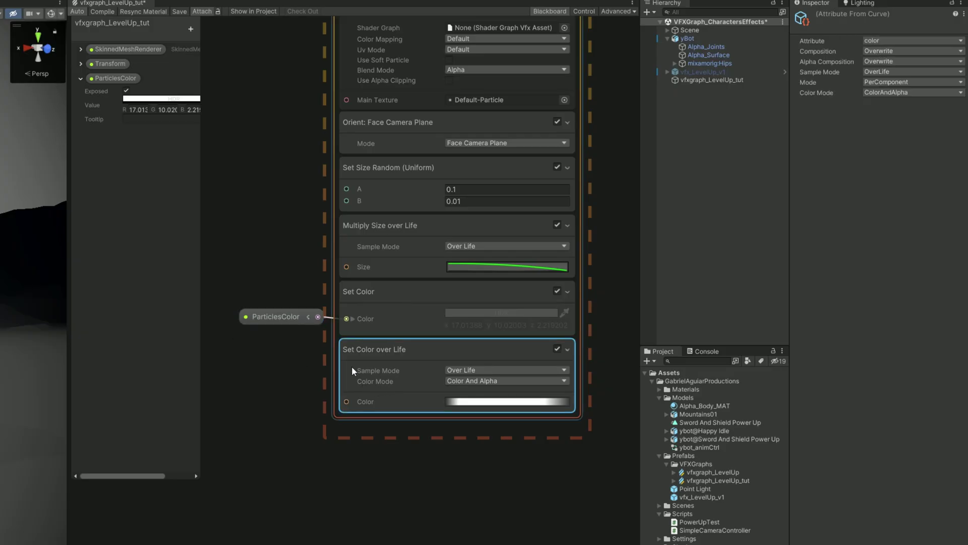
left_click(908, 51)
left_click(891, 86)
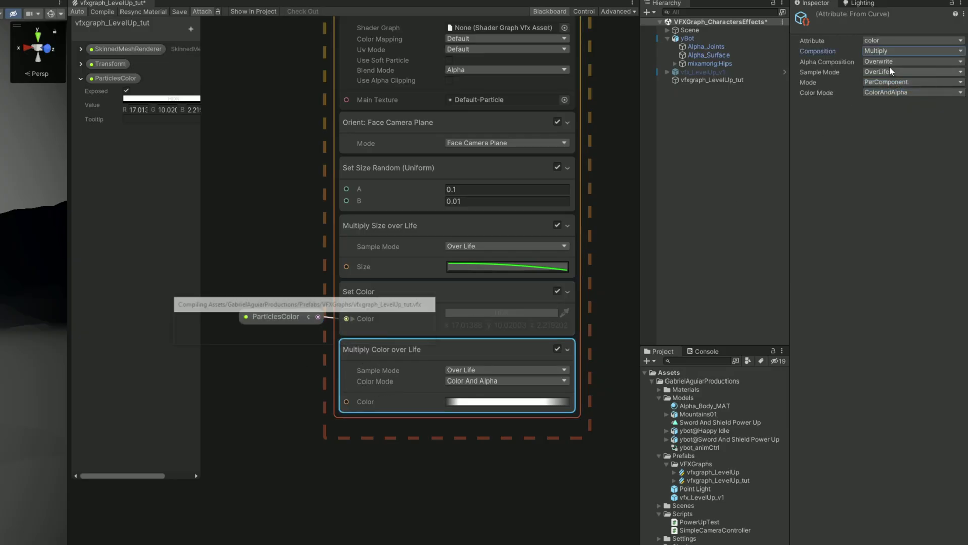
left_click(897, 61)
left_click(892, 96)
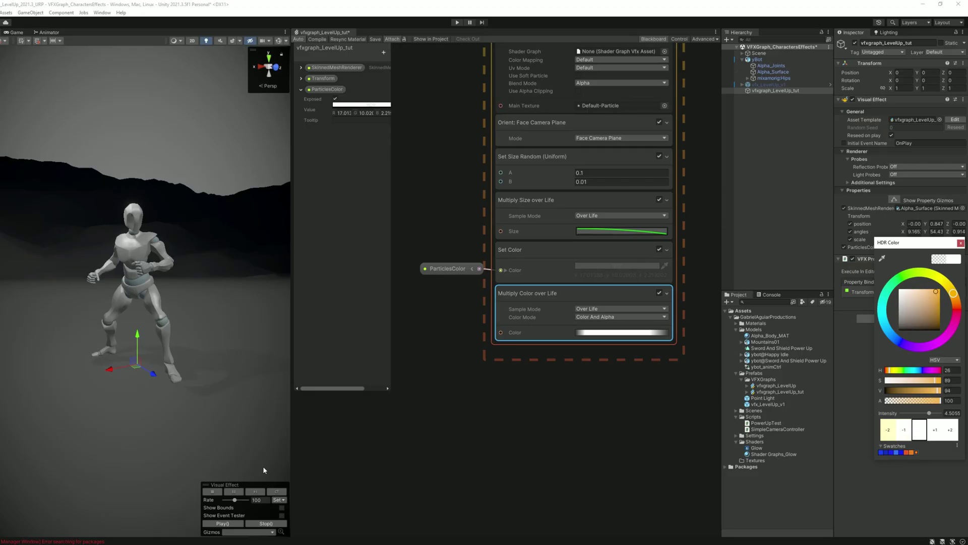
Play the visual effect in the scene and save the graph.
left_click(264, 470)
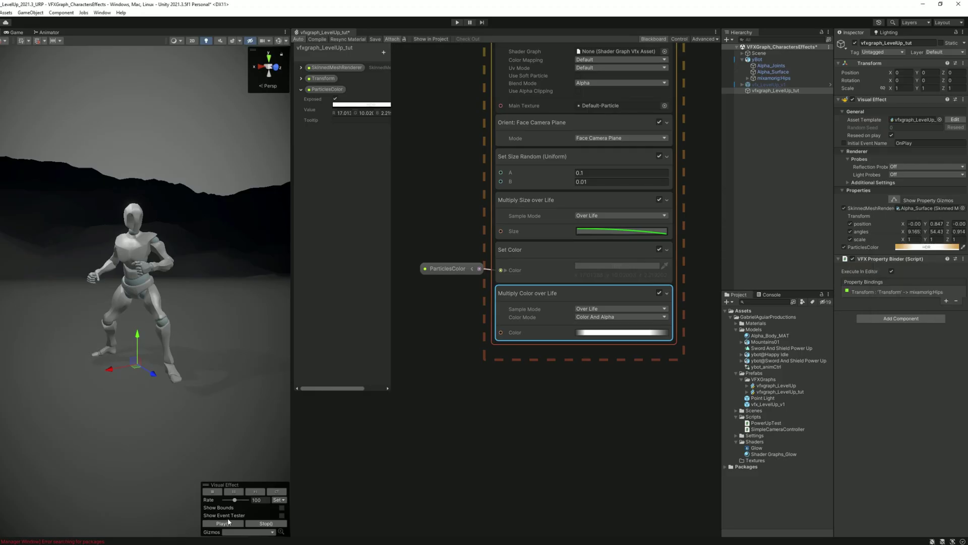
left_click(223, 523)
left_click(376, 40)
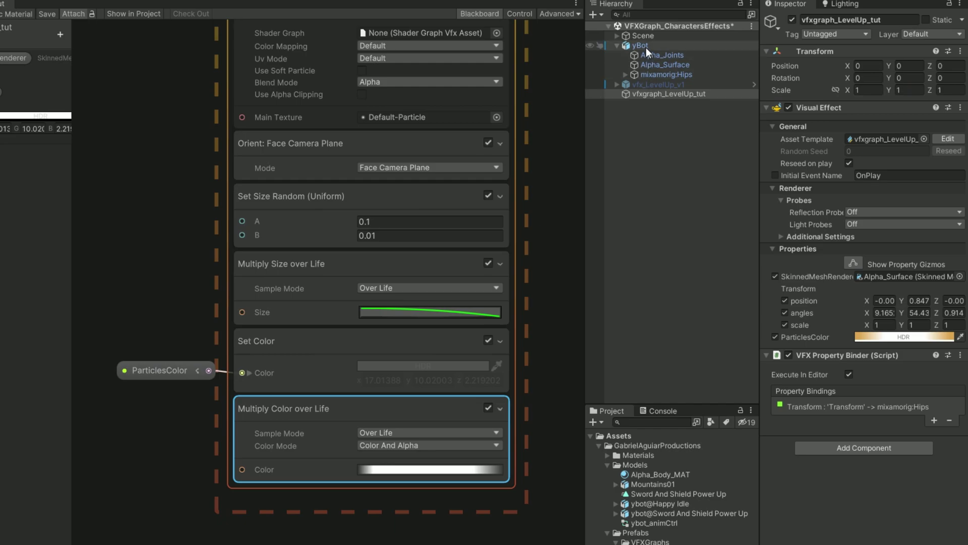
Open yBot's ybot_animCtrl controller and examine the Idle to PowerUp transition and the PowerUp state.
left_click(759, 60)
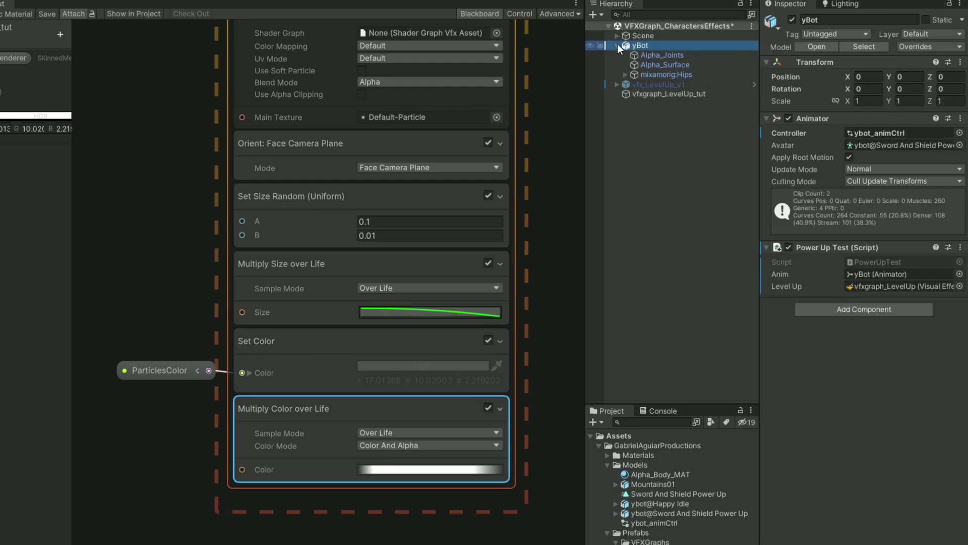
left_click(741, 59)
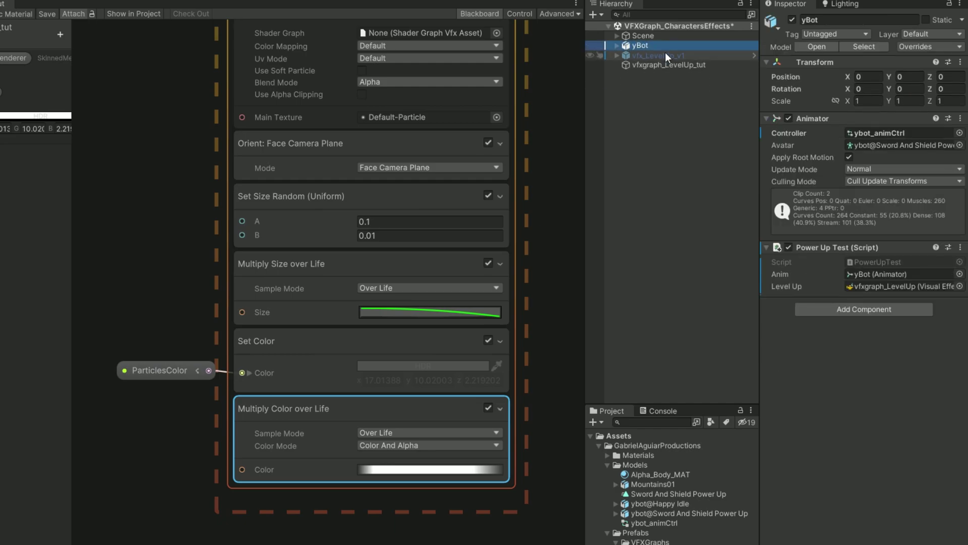
double_click(861, 131)
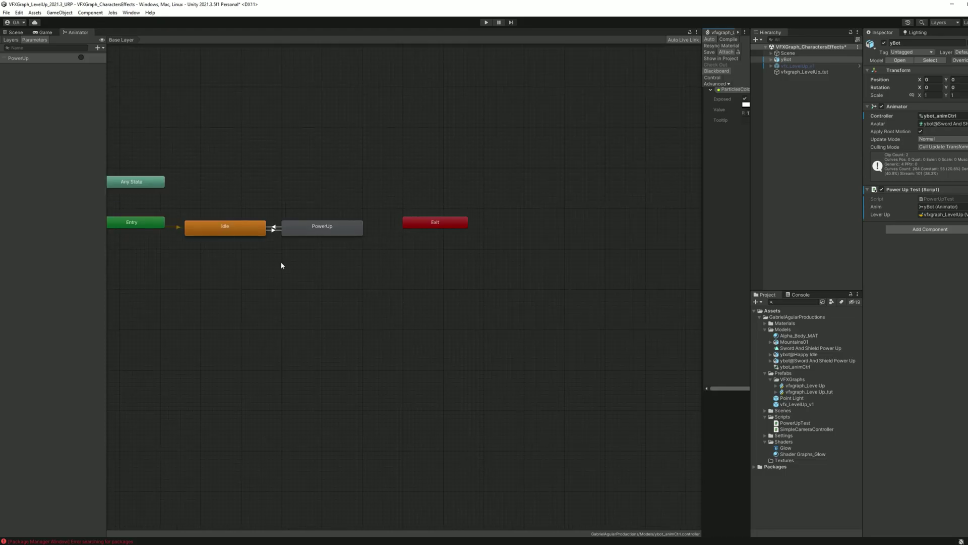
left_click(478, 252)
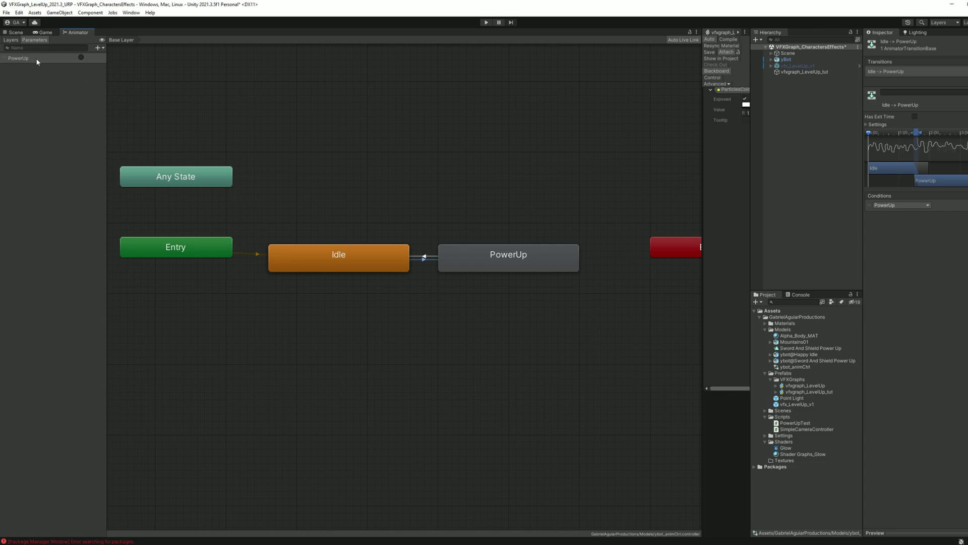
left_click(478, 259)
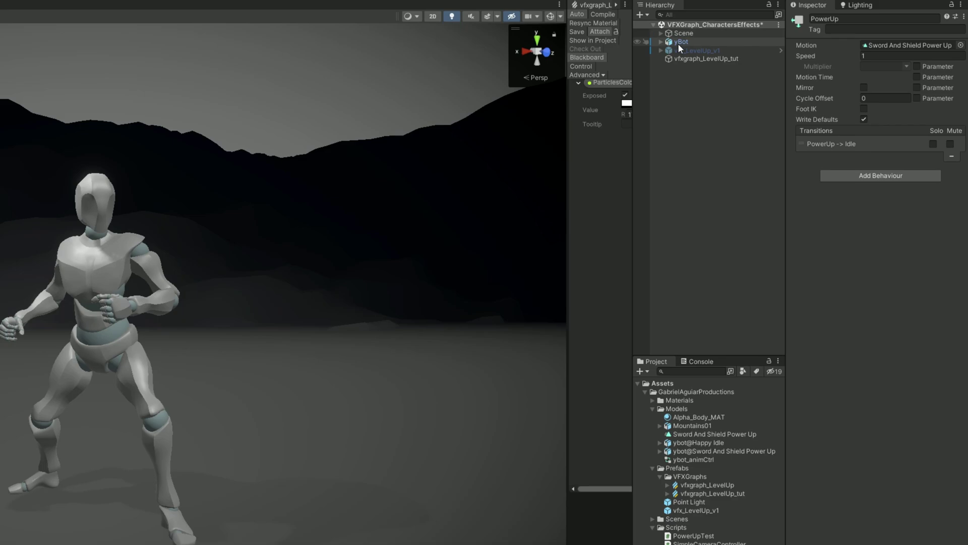
Open the PowerUpTest script from yBot's Power Up Test component in the code editor.
left_click(784, 59)
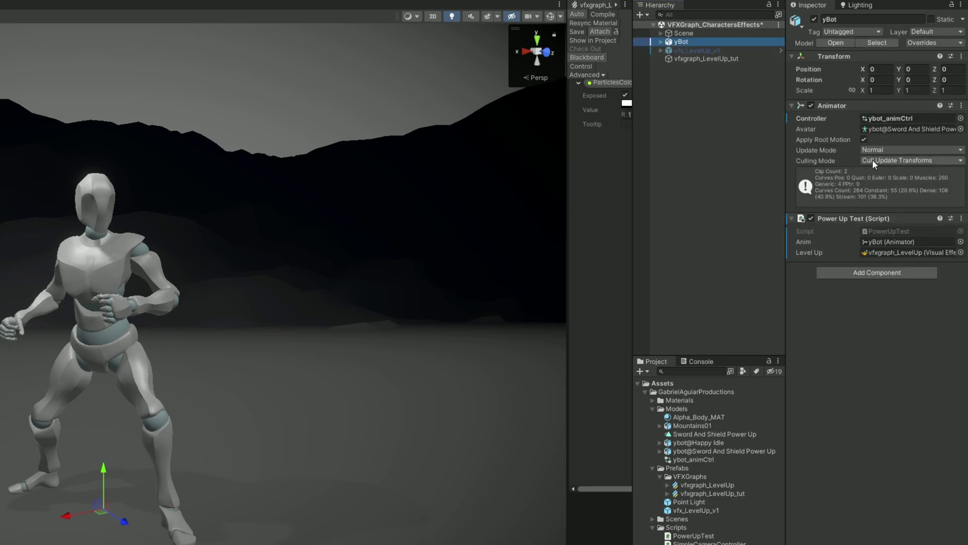
left_click(890, 232)
double_click(890, 233)
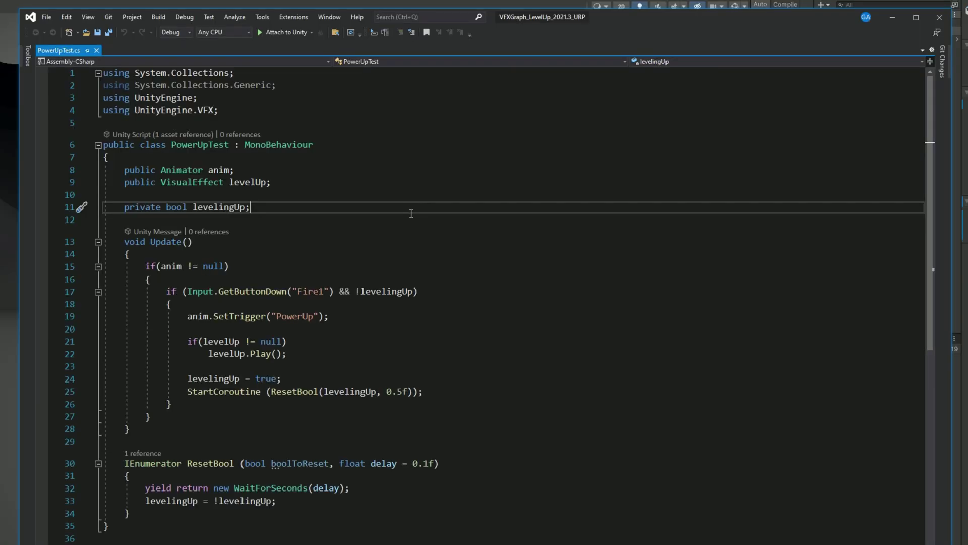
Examine the PowerUpTest script's Update method, its anim and levelUp variables, and the UnityEngine.VFX import.
double_click(163, 242)
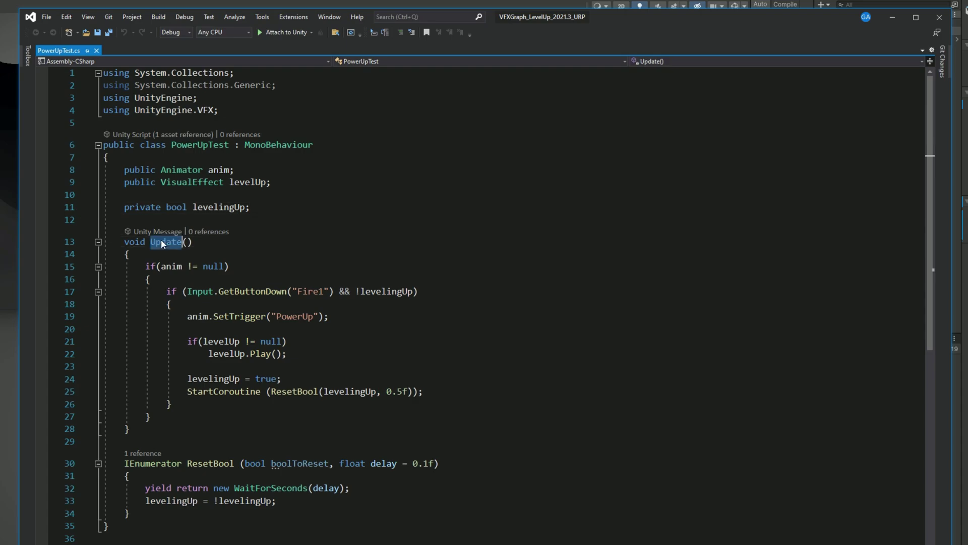
left_click(264, 207)
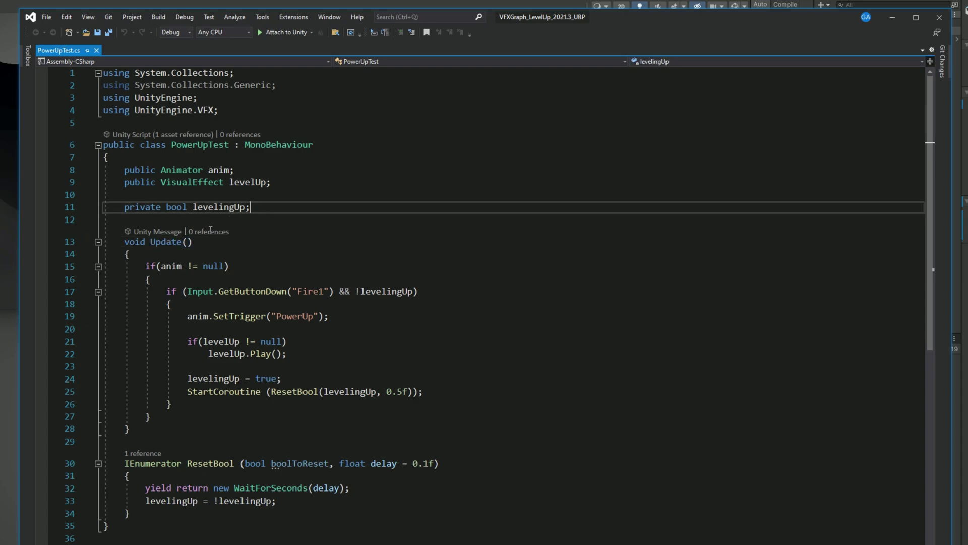
double_click(219, 170)
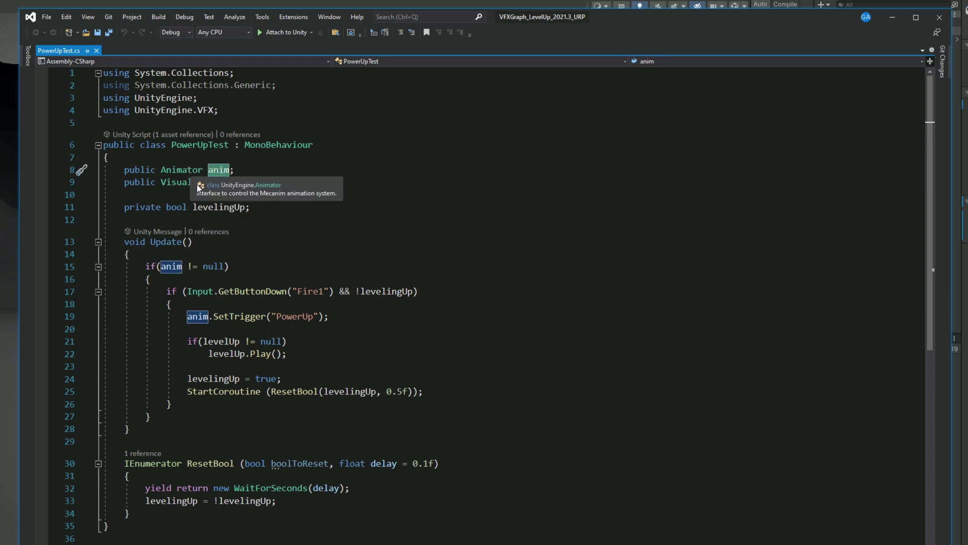
double_click(171, 183)
double_click(243, 184)
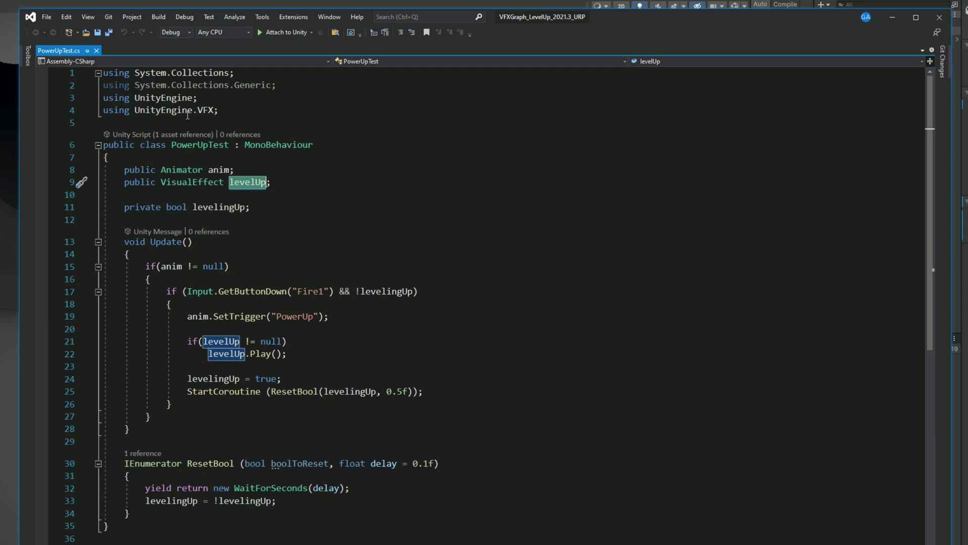
left_click_drag(219, 111, 116, 111)
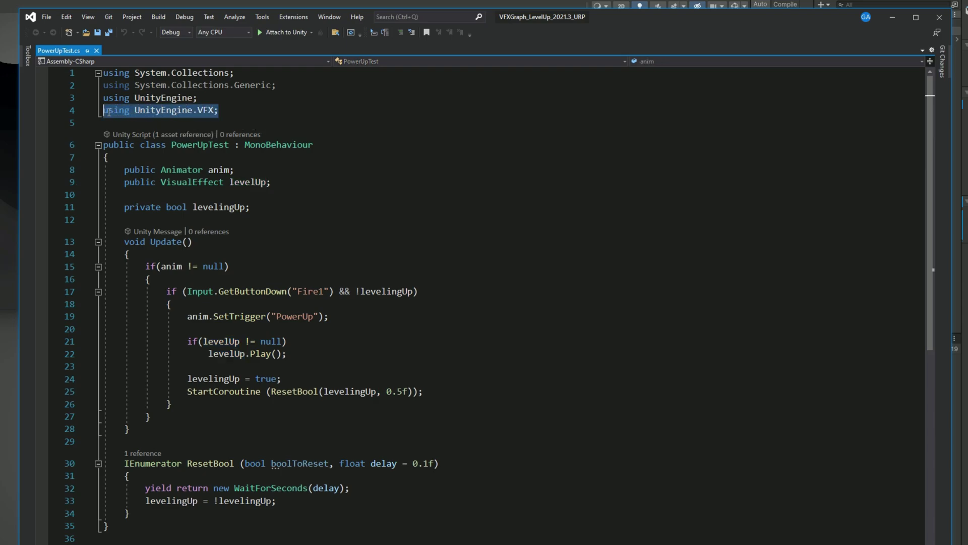
Examine the script's levelingUp bool and the Update method's anim check, Fire1 condition and SetTrigger call.
double_click(179, 209)
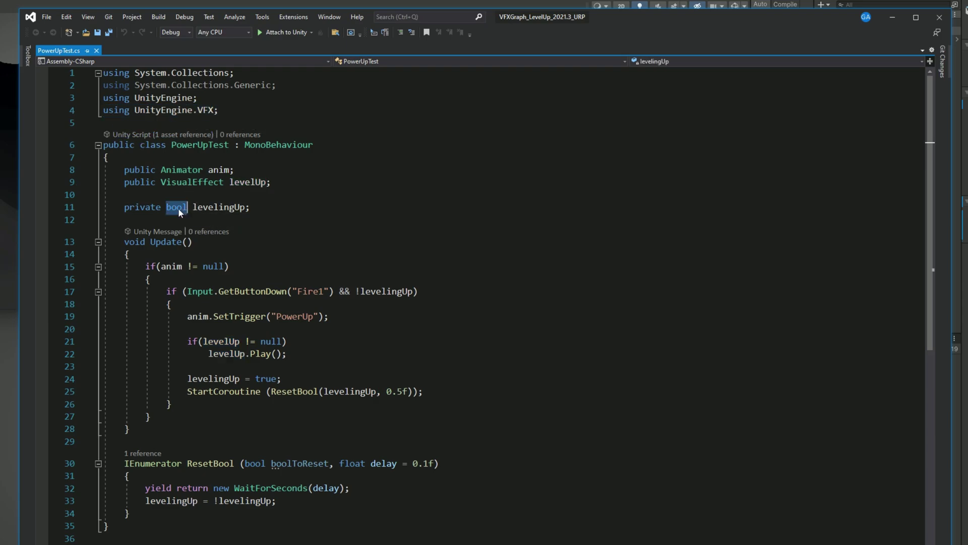
left_click(175, 243)
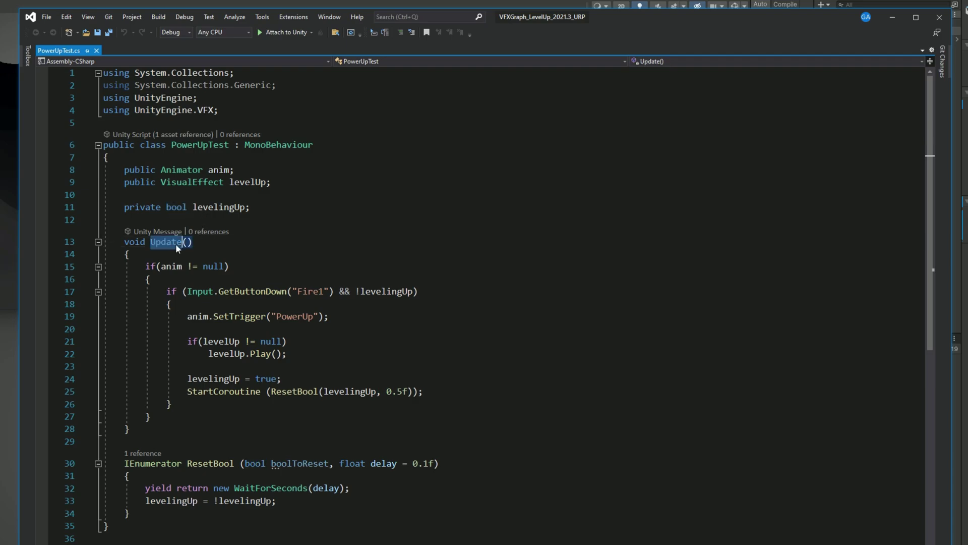
double_click(177, 243)
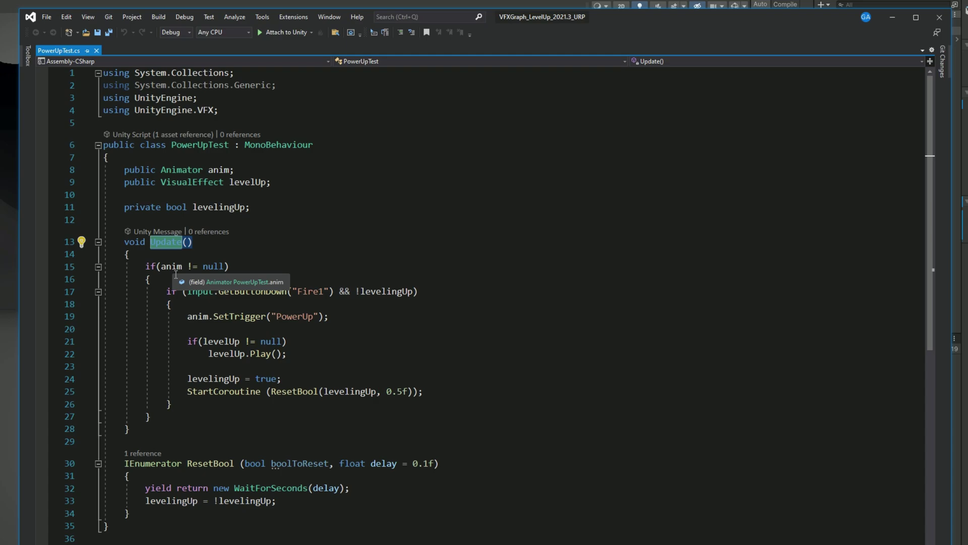
double_click(174, 267)
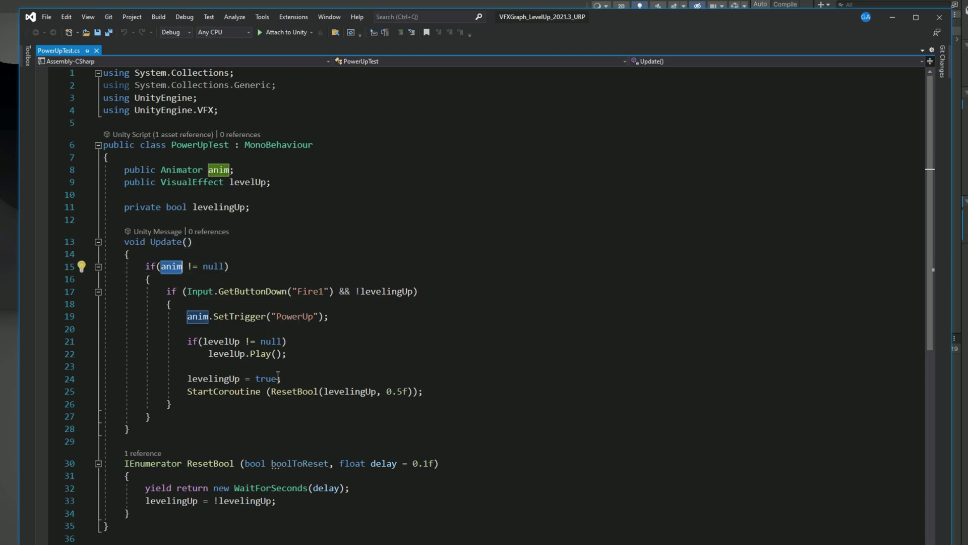
left_click(322, 291)
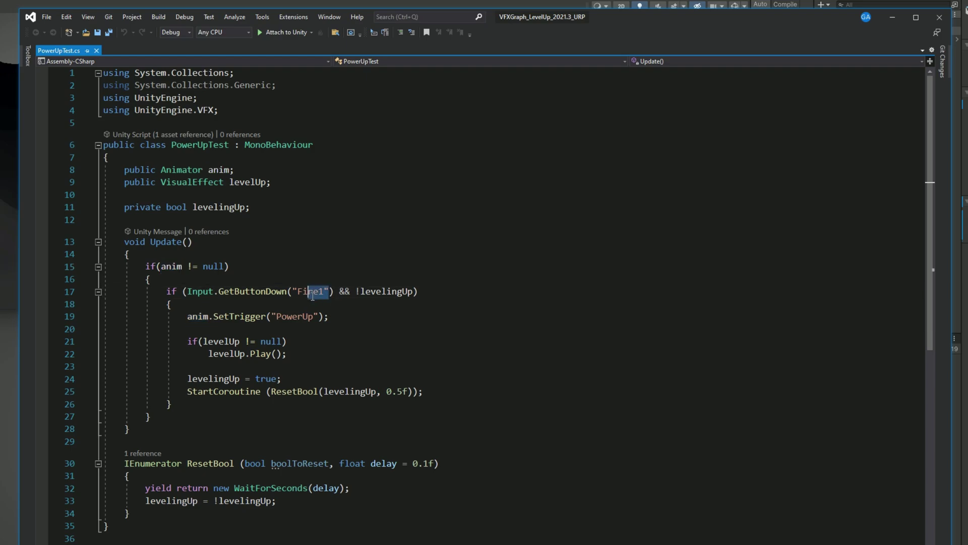
double_click(387, 292)
double_click(230, 317)
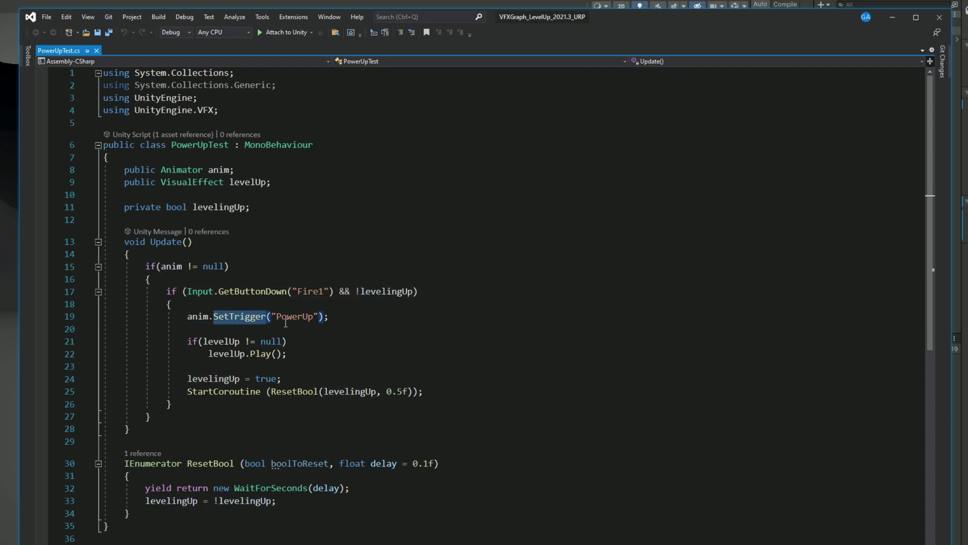
Examine how the script plays the levelUp effect, sets levelingUp, starts the ResetBool coroutine and triggers the PowerUp animation.
double_click(260, 353)
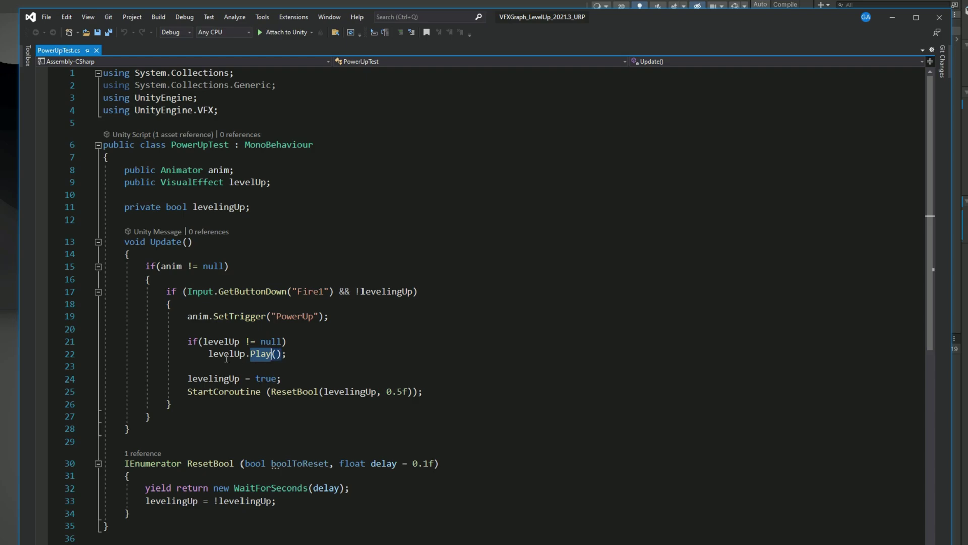
left_click_drag(287, 354, 192, 331)
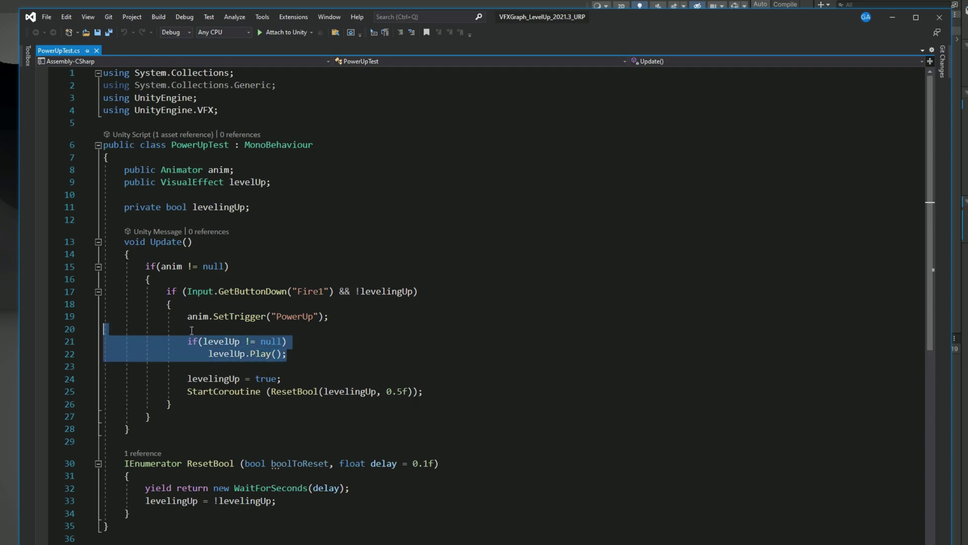
left_click(197, 368)
left_click(188, 379)
left_click(286, 393)
double_click(298, 394)
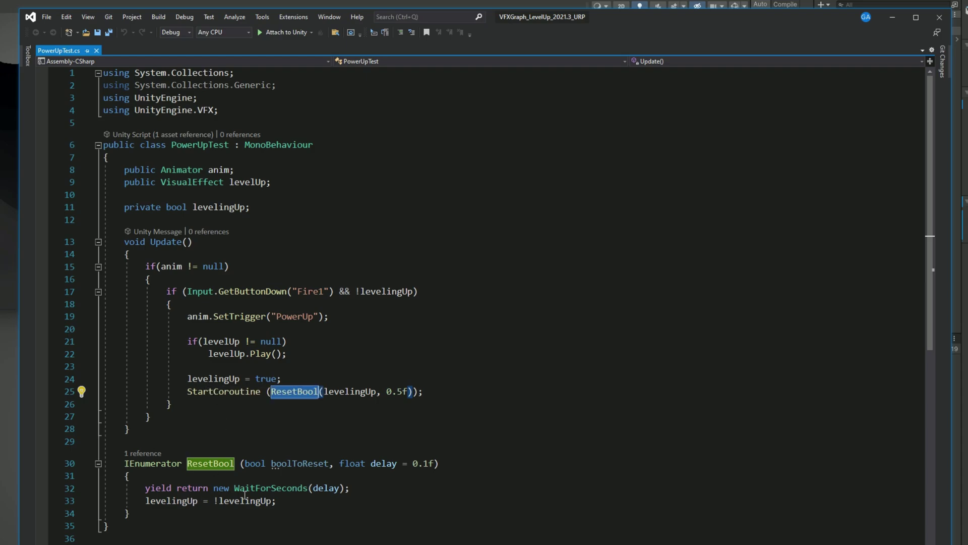
left_click_drag(287, 354, 219, 360)
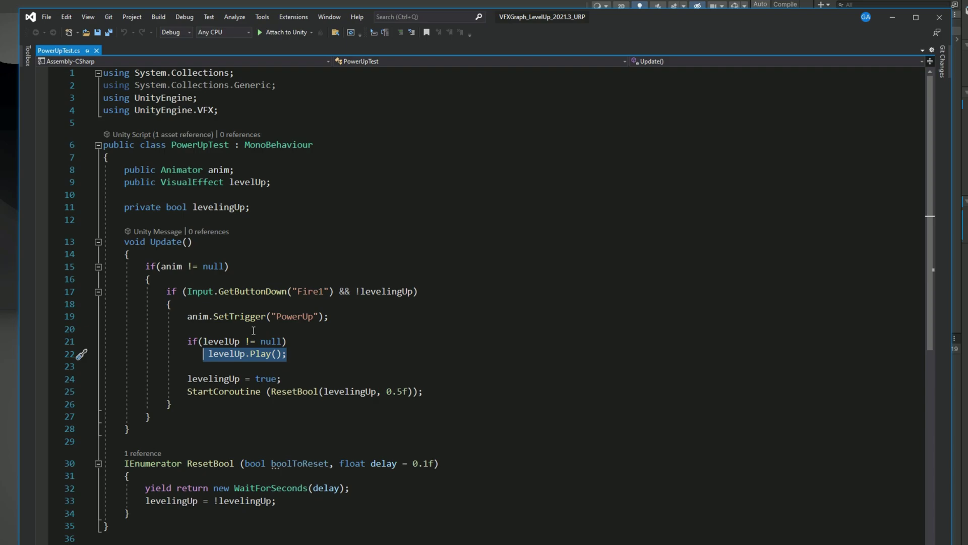
left_click_drag(182, 316, 346, 318)
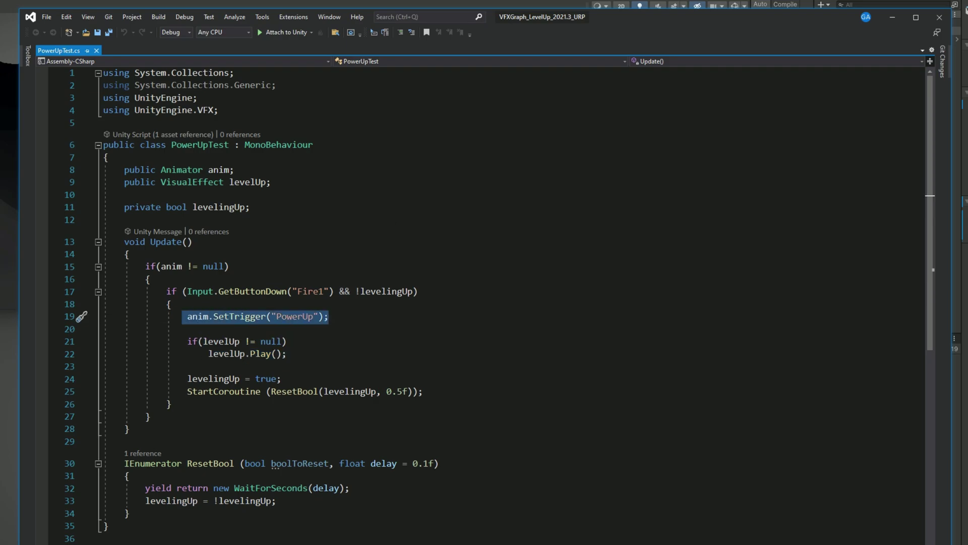
Switch back to Unity and assign vfxgraph_LevelUp_tut as the Level Up effect of yBot's Power Up Test script.
key("alt+Tab")
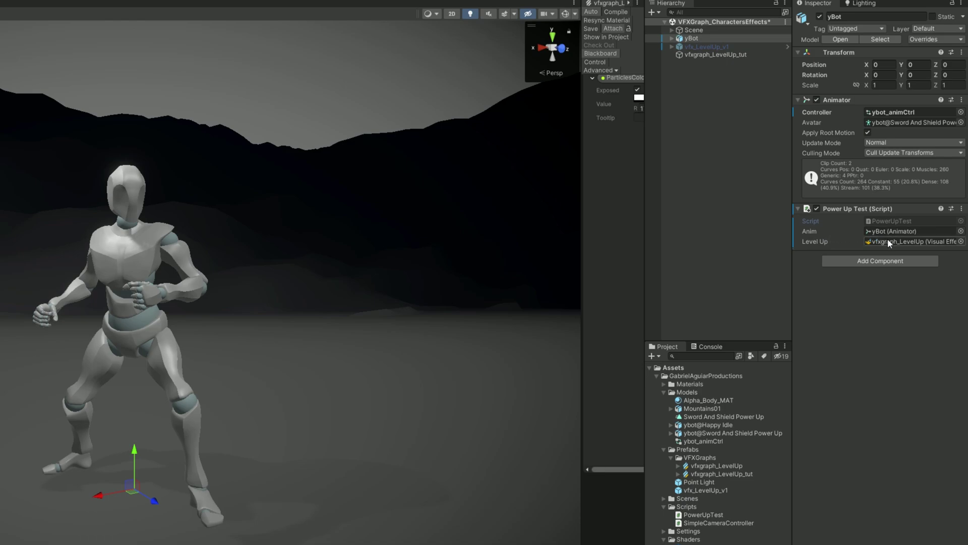
left_click_drag(726, 56, 875, 249)
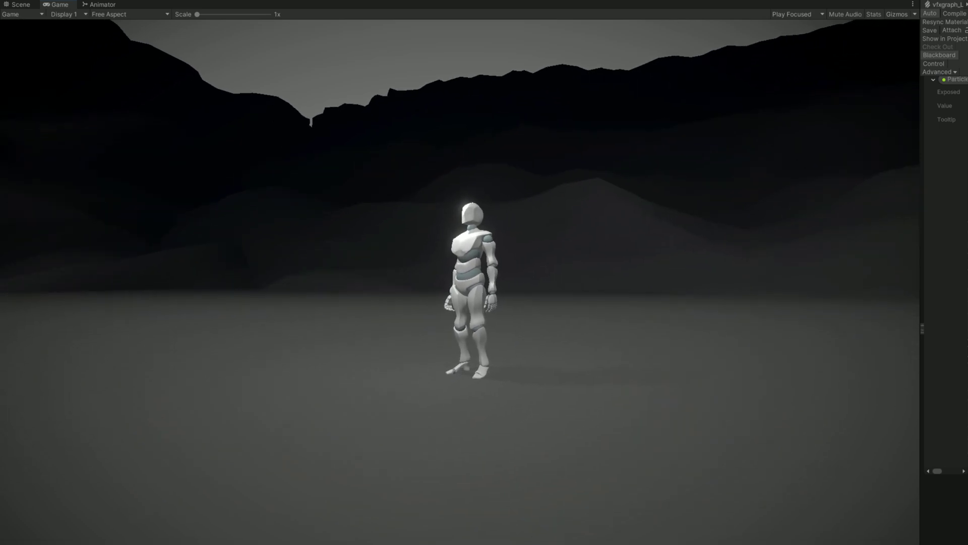
Set the Delay Mode of the visual effect graph's Spawn context to Before Loop.
left_click_drag(921, 515, 332, 518)
middle_click_drag(412, 194, 643, 212)
scroll(644, 214, "up", 6)
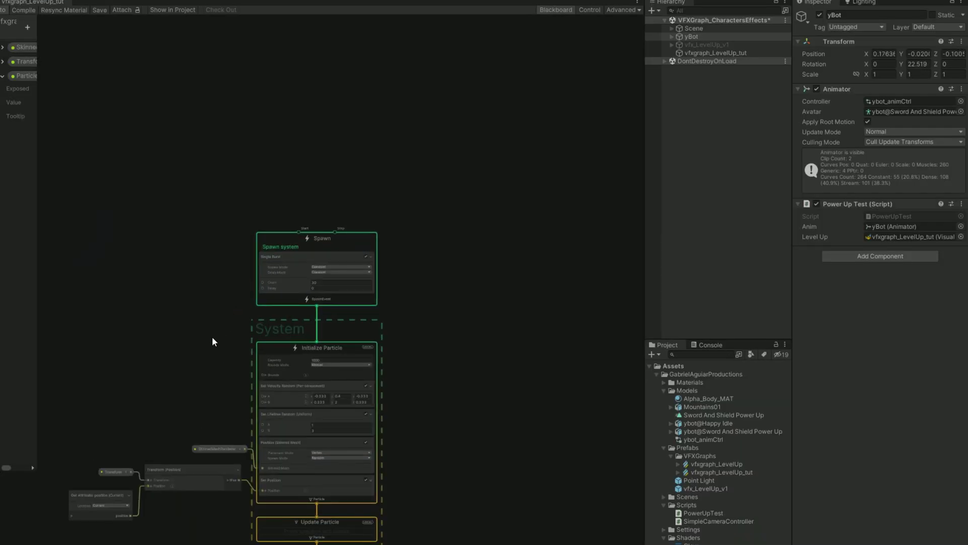
scroll(209, 339, "up", 4)
left_click(336, 160)
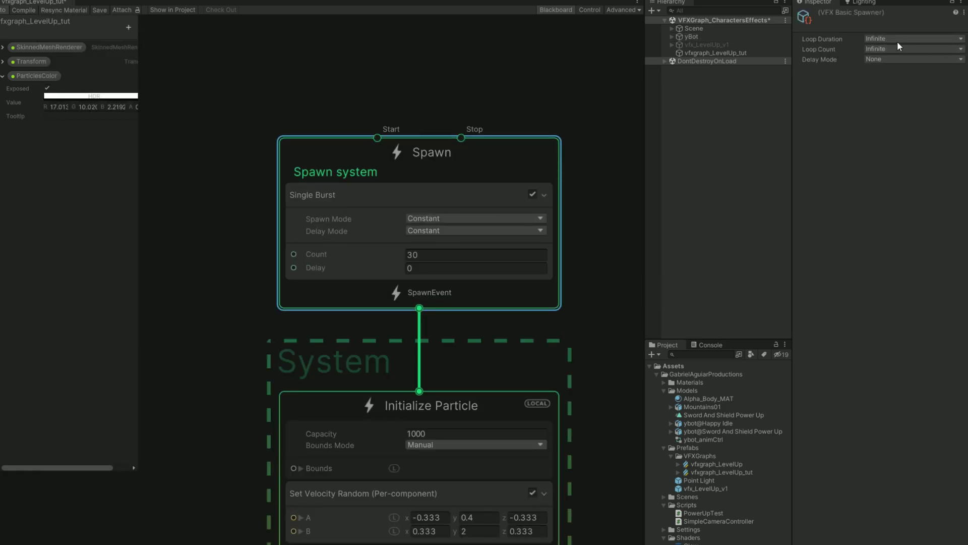
left_click(889, 59)
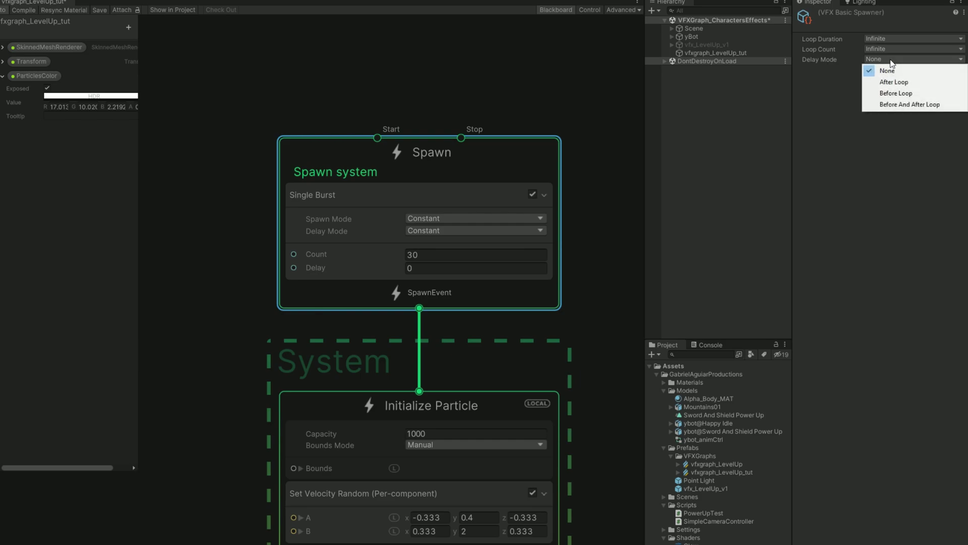
left_click(902, 94)
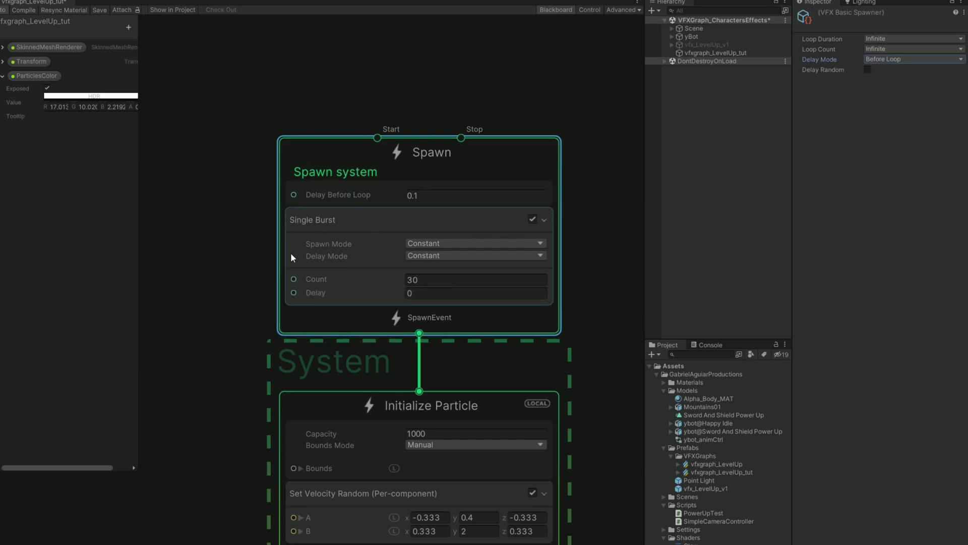
Add an exposed float property named Delay above the other graph properties and set its value to 0.6.
left_click(128, 27)
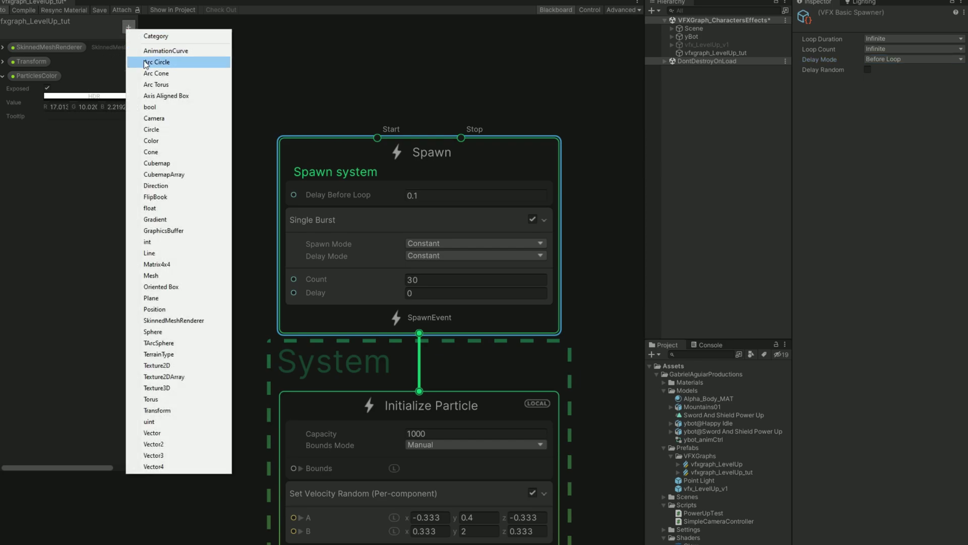
left_click(149, 208)
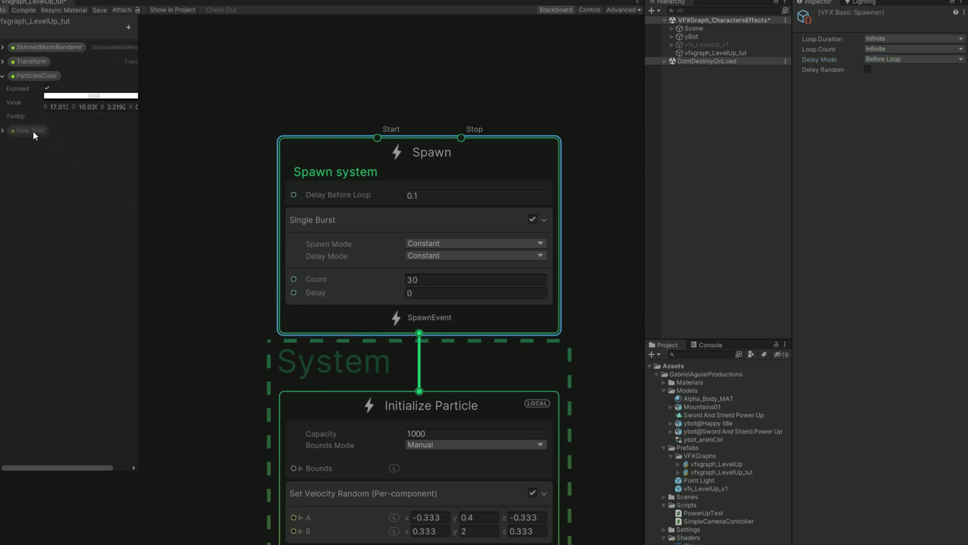
type("Delay")
key("Return")
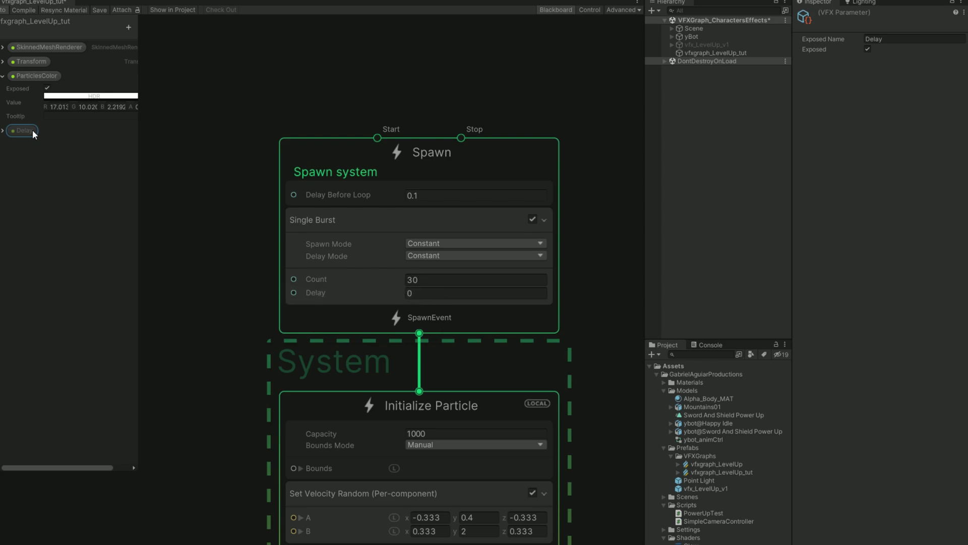
left_click_drag(32, 129, 33, 44)
left_click(3, 46)
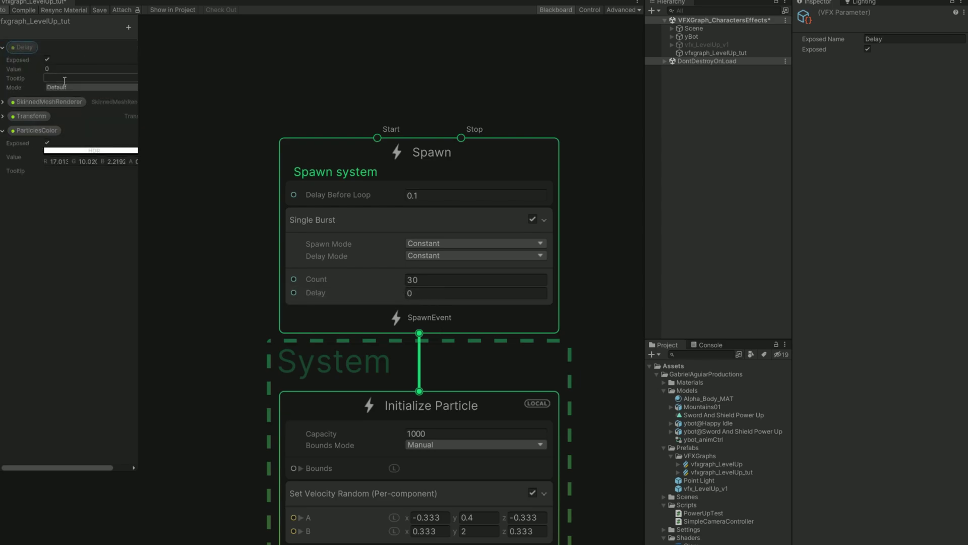
left_click(68, 69)
type("0.6")
Connect the Delay property to the Spawn context's Delay Before Loop input and save the graph.
left_click_drag(28, 47, 294, 195)
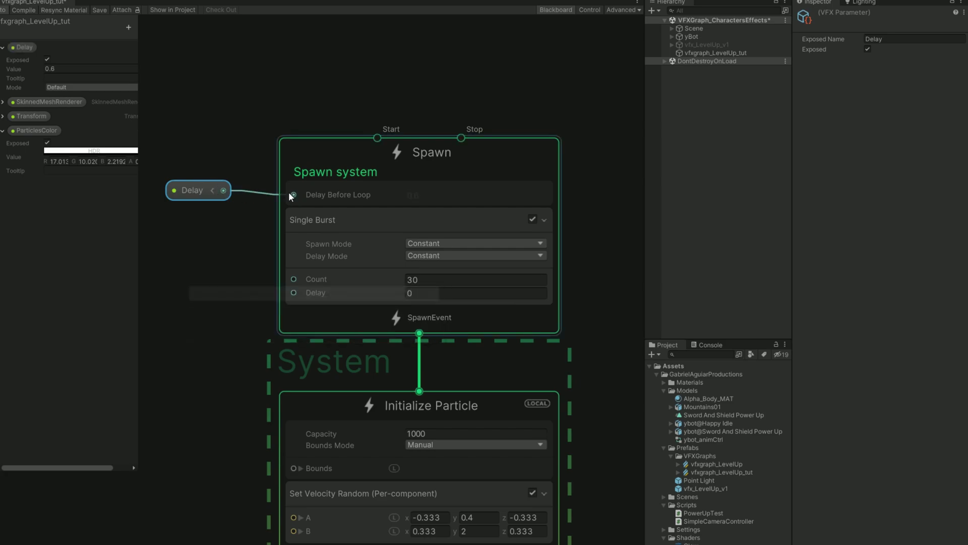
left_click(100, 11)
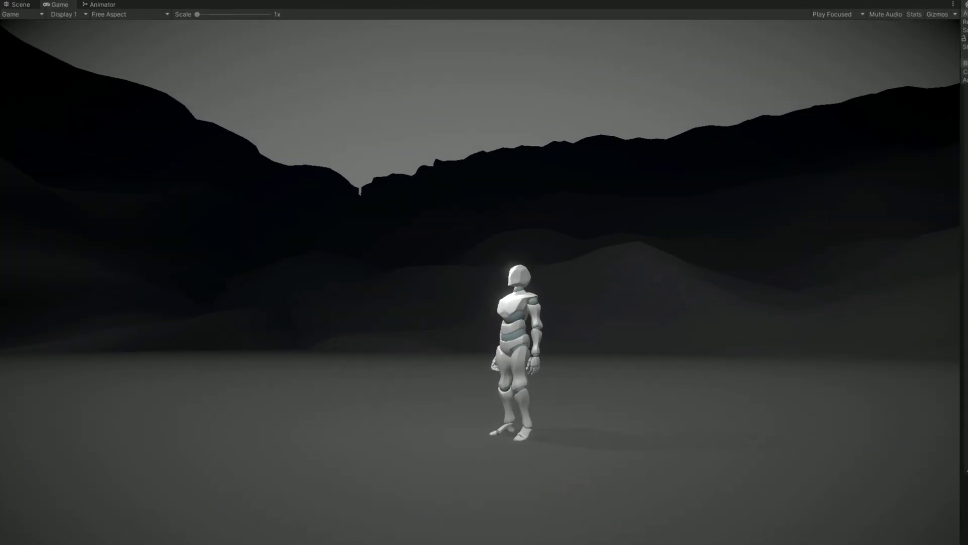
key("space")
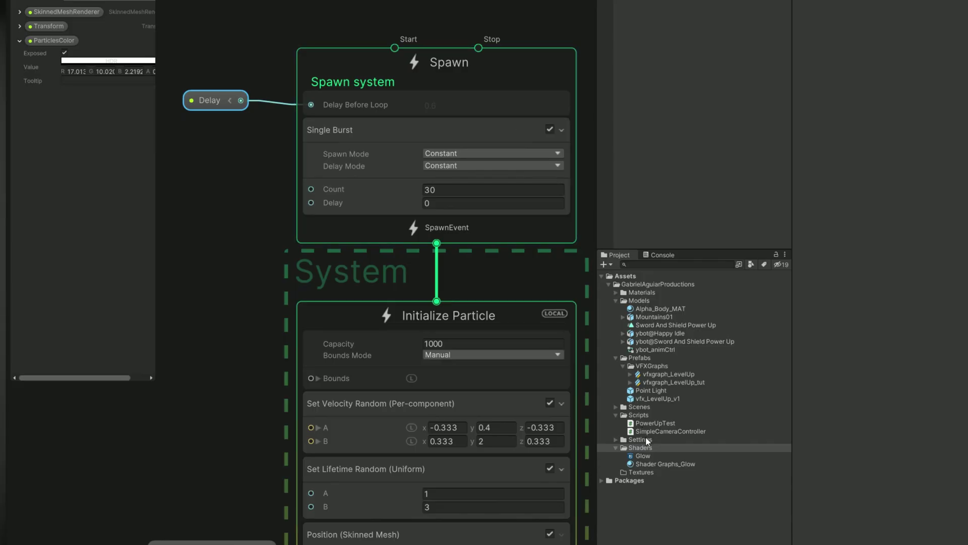
Create a blank shader graph named Glow_tut in the Shaders folder.
right_click(647, 447)
mouse_move(782, 174)
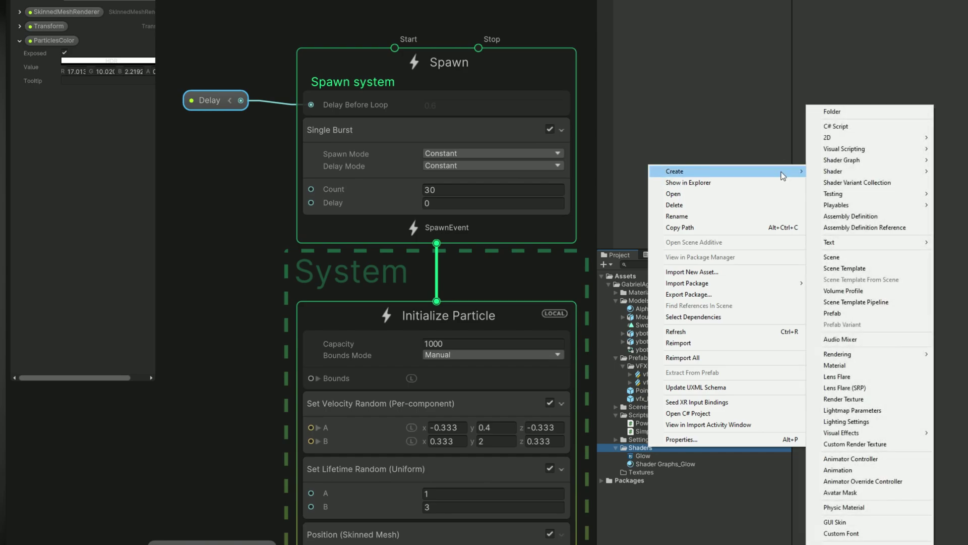
mouse_move(839, 160)
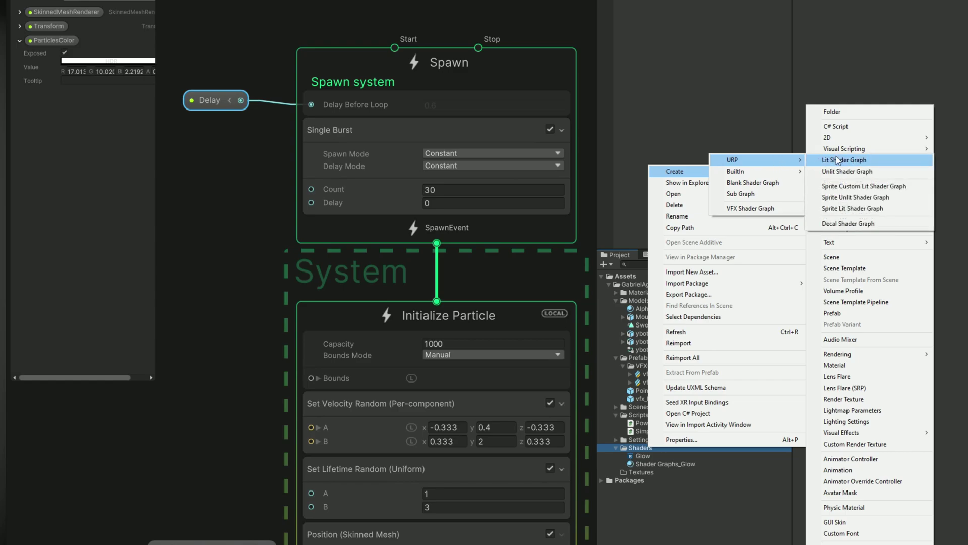
left_click(752, 182)
type("Glo")
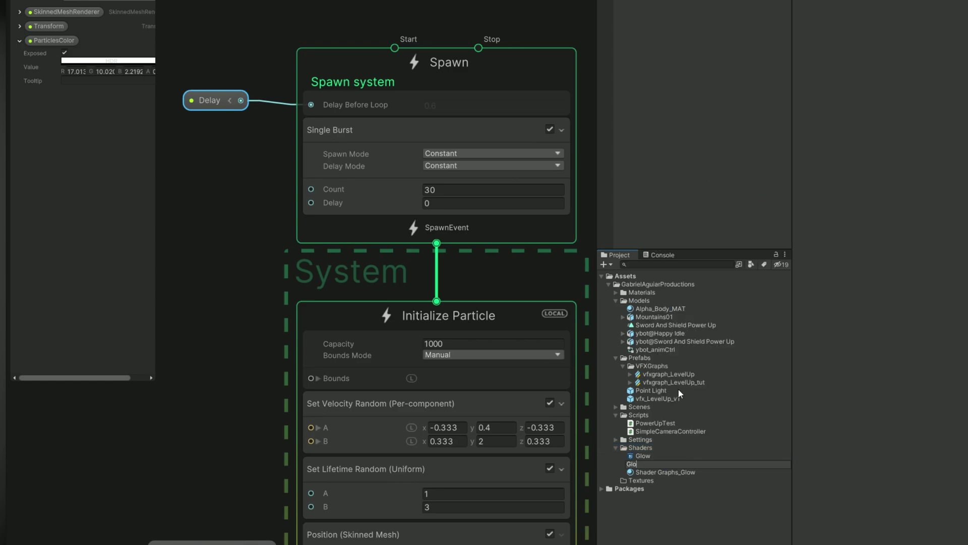
type("w_tut")
key("Return")
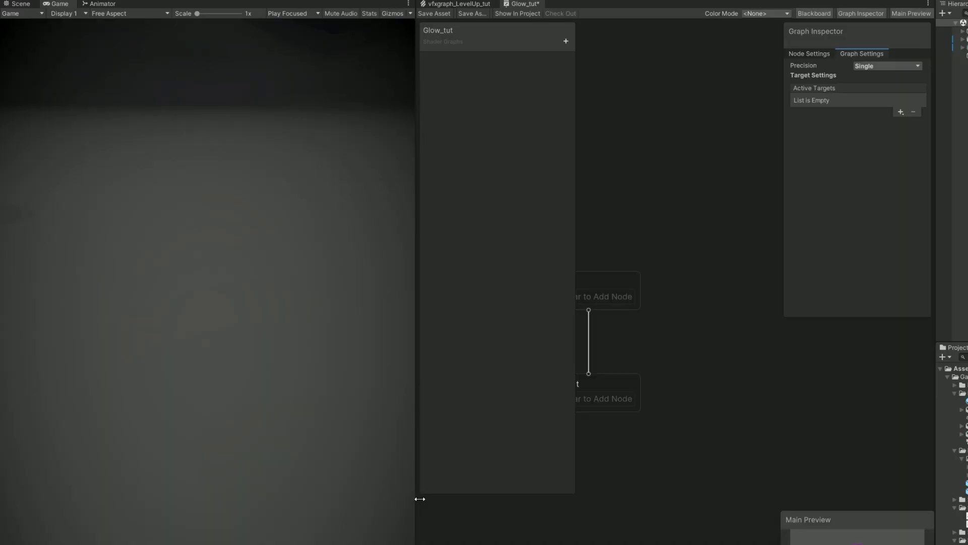
Enlarge the Glow_tut graph's workspace and add Universal as its active target.
left_click_drag(420, 498, 329, 499)
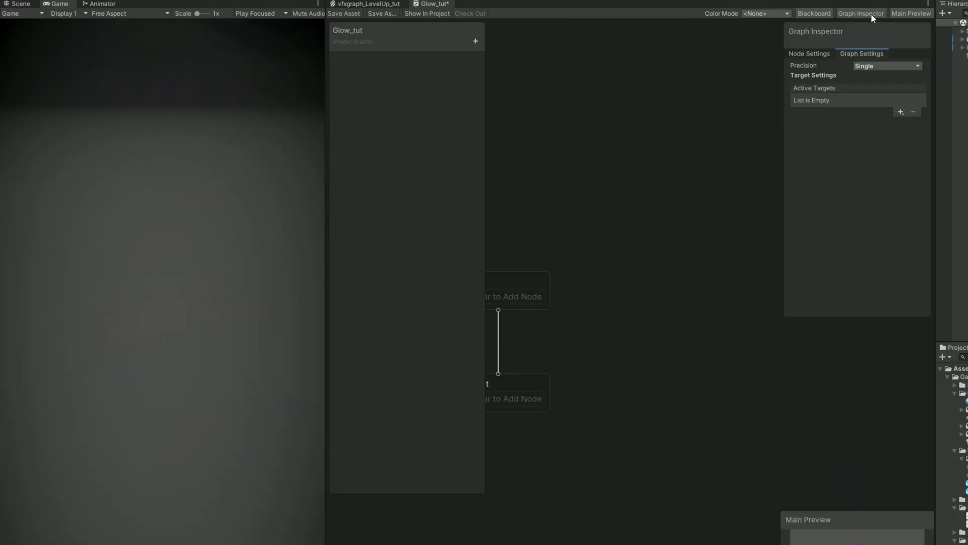
left_click(900, 112)
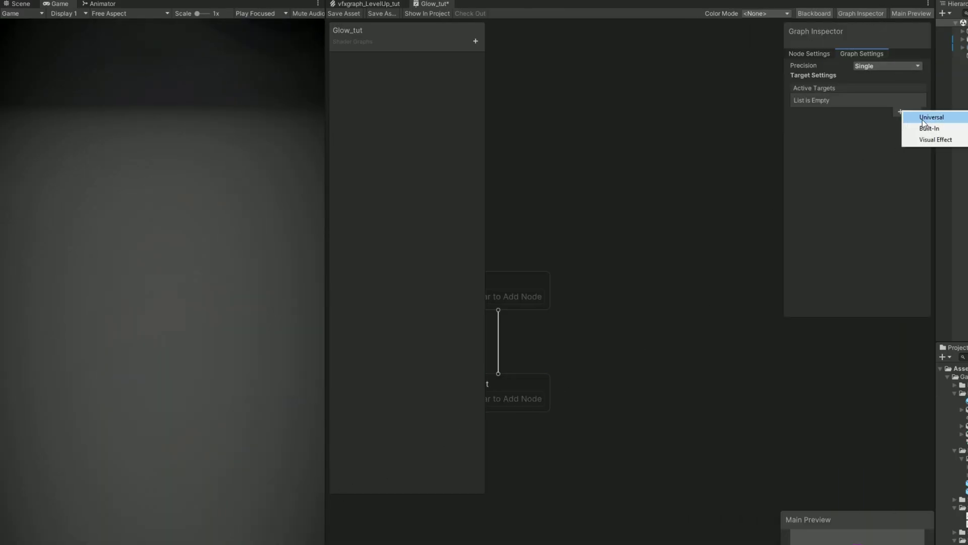
left_click(923, 119)
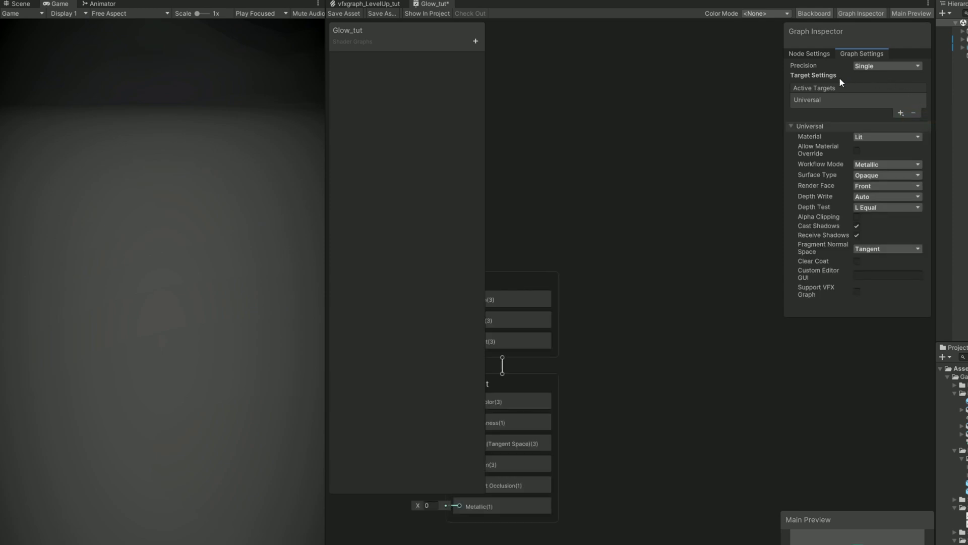
Allow material override for Glow_tut's Universal target and set its surface type to Transparent.
left_click(856, 150)
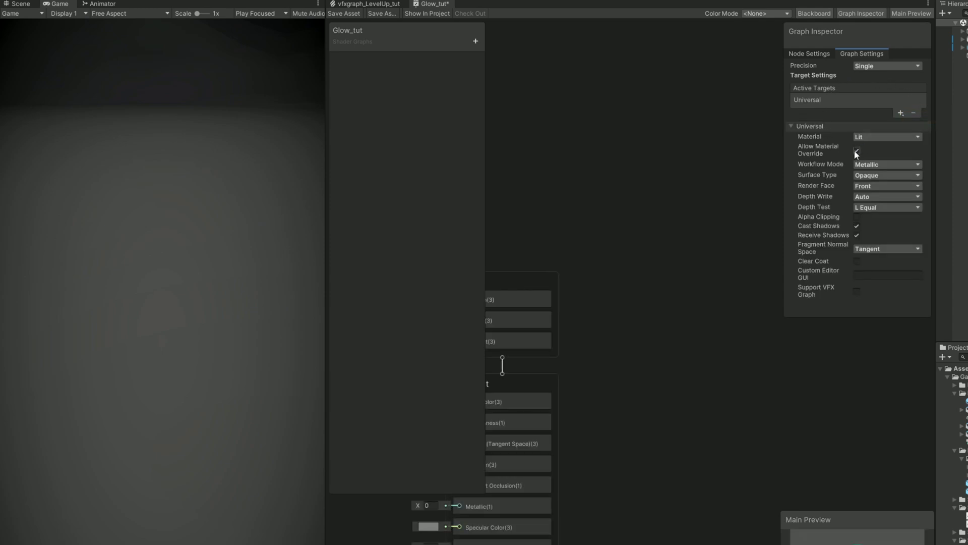
left_click(866, 165)
left_click(822, 170)
left_click(880, 175)
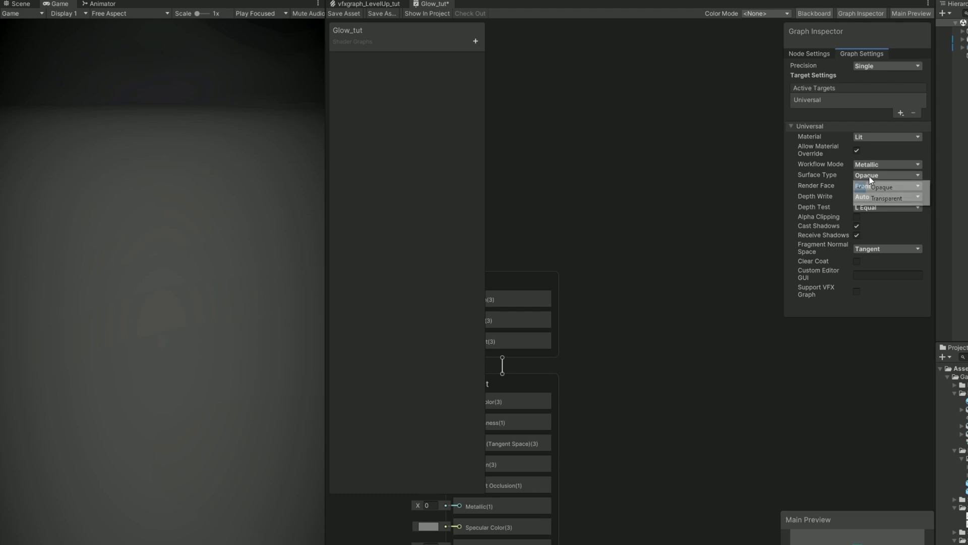
left_click(873, 198)
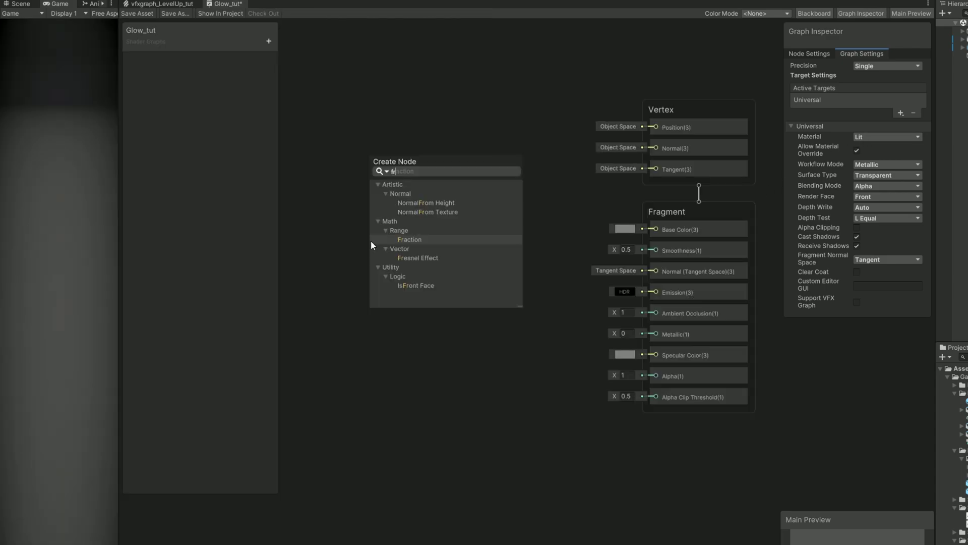
Add a Fresnel Effect node to the graph and place it beside the Fragment block.
type("fresnel")
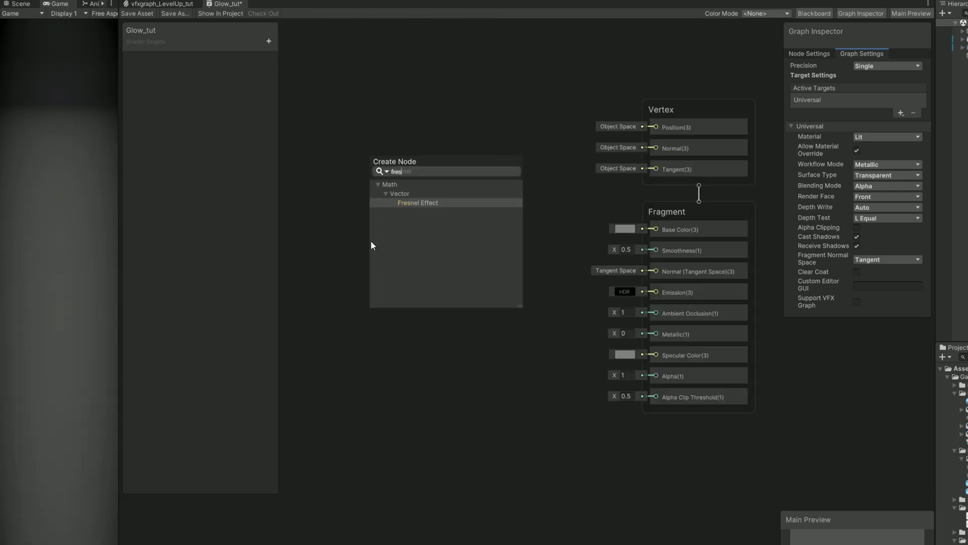
key("Return")
middle_click_drag(422, 261, 456, 255)
left_click_drag(456, 255, 452, 269)
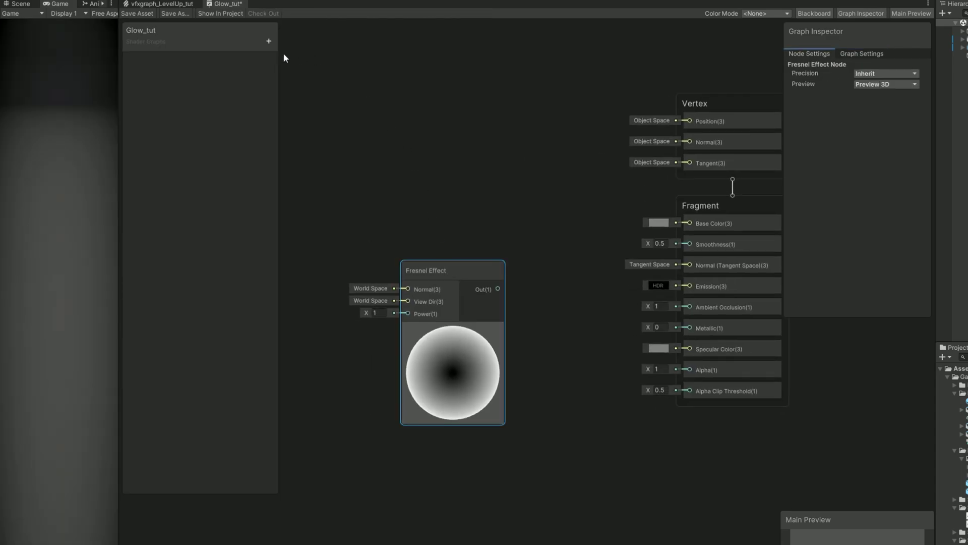
Add a Color property to Glow_tut, set its mode to HDR and make its default color opaque white.
left_click(269, 41)
left_click(314, 113)
key("Return")
left_click(875, 118)
left_click(875, 140)
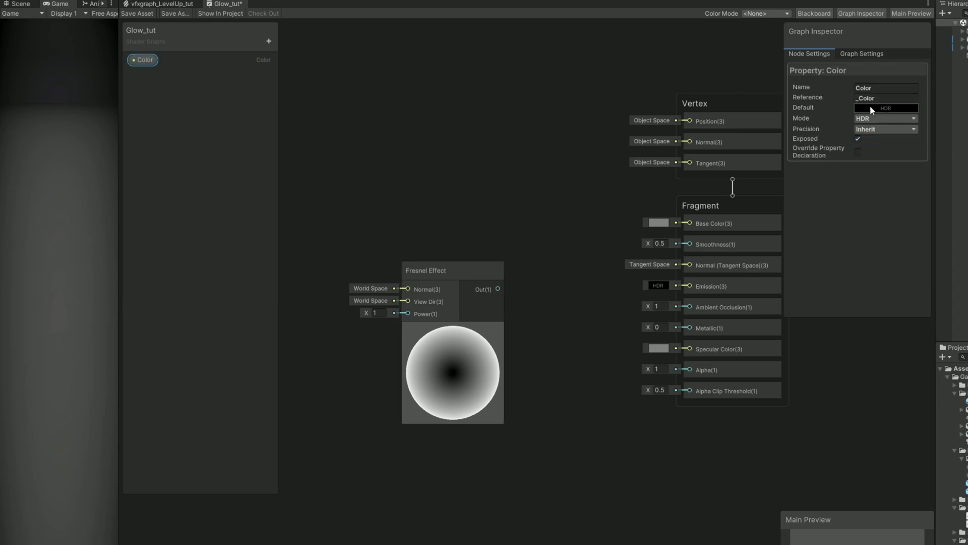
left_click(871, 106)
left_click_drag(918, 308, 965, 306)
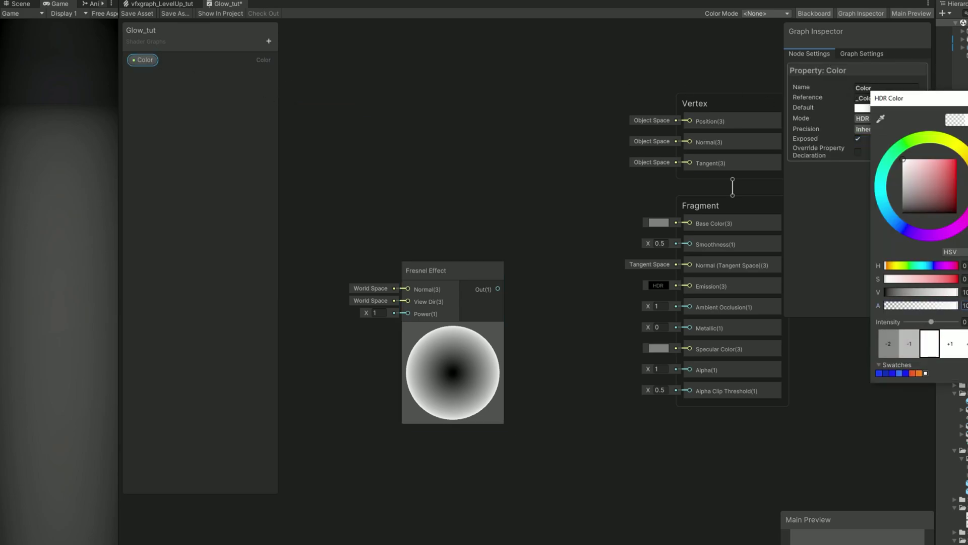
left_click(967, 99)
Multiply the Color property by the Fresnel Effect output and connect the result to the Fragment's Emission.
left_click_drag(159, 60, 552, 250)
type("mu")
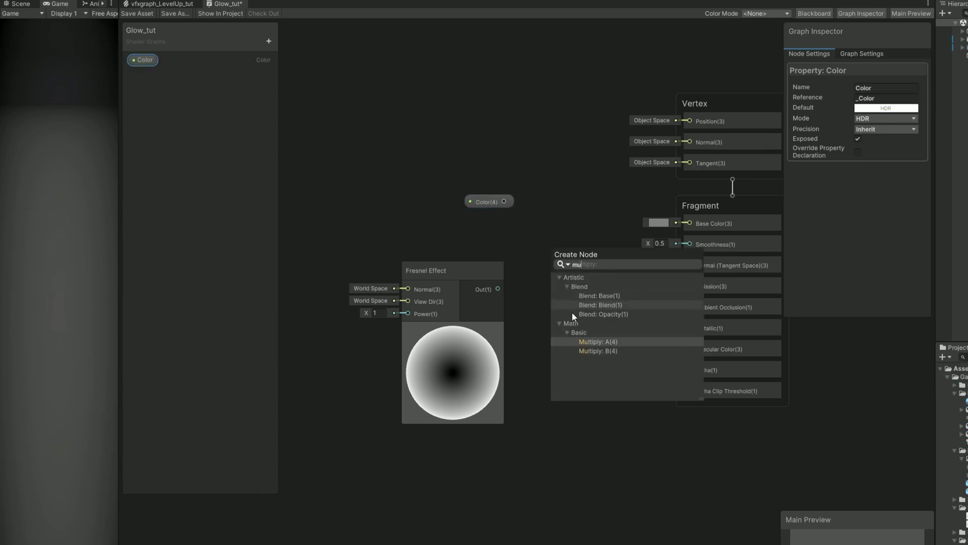
left_click(588, 339)
left_click_drag(496, 289, 552, 280)
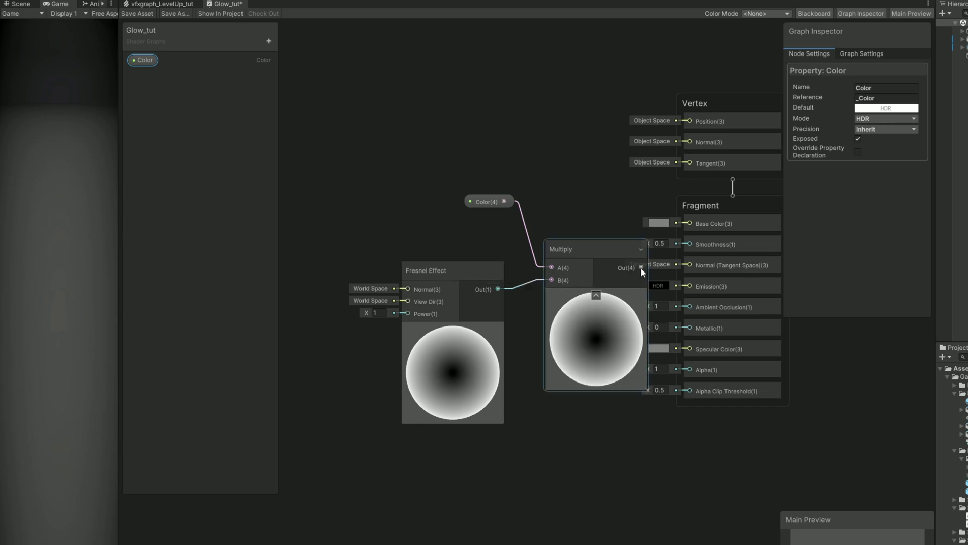
left_click_drag(641, 267, 690, 286)
left_click(598, 294)
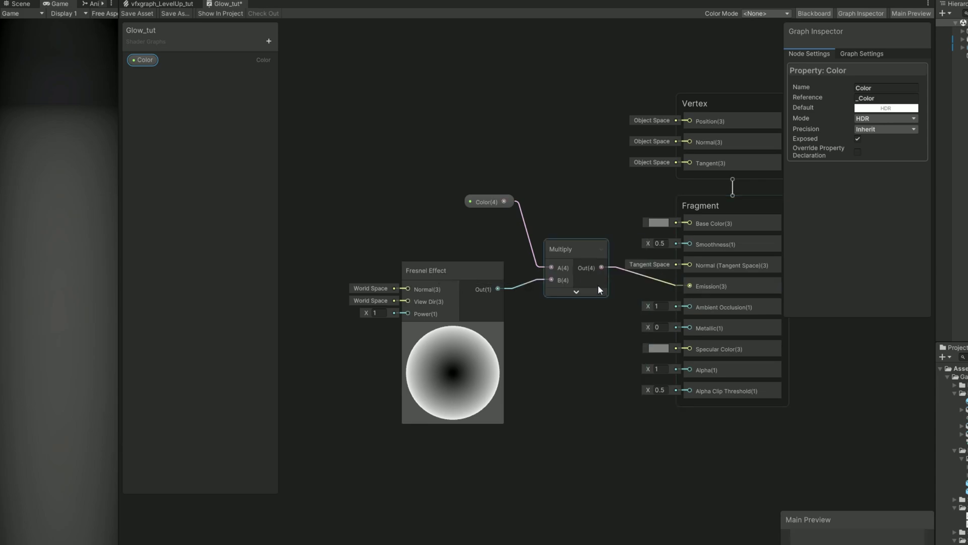
Add a float property named FresnelPower with a default value of 2.5.
left_click(268, 41)
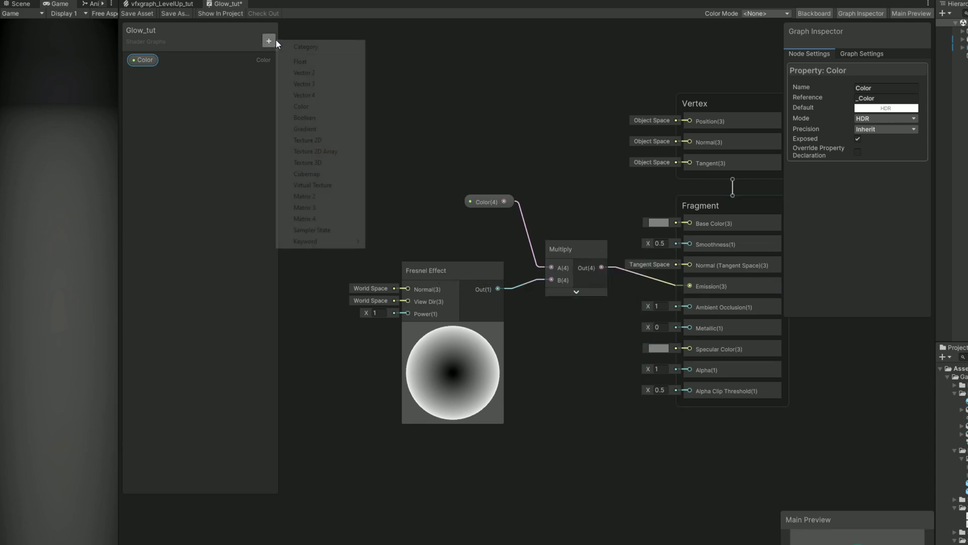
left_click(303, 61)
type("Fres")
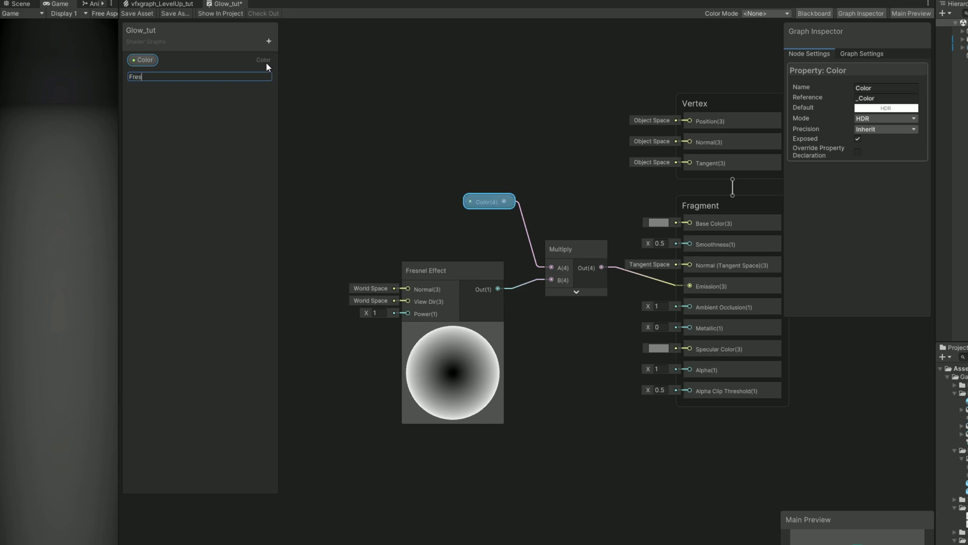
type("nelPower")
key("Return")
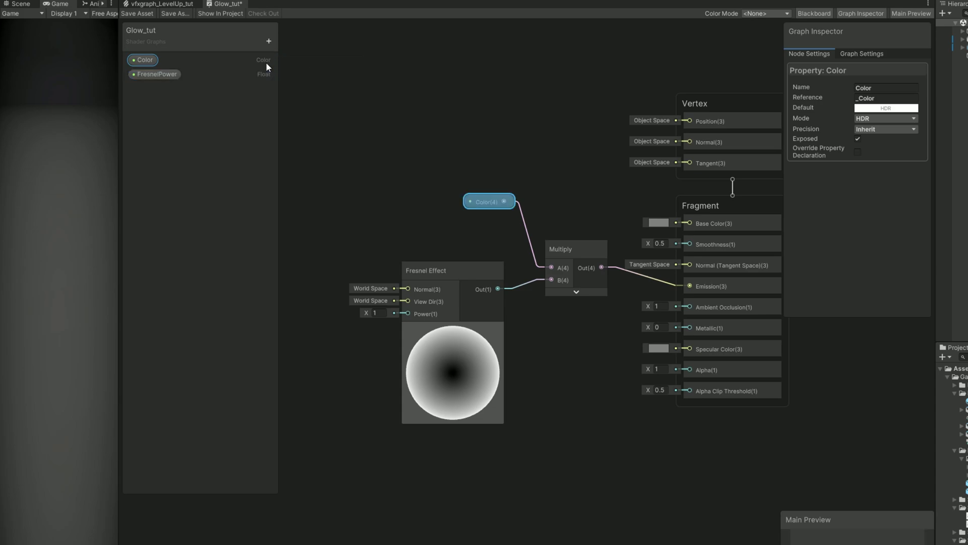
left_click(140, 104)
left_click(162, 76)
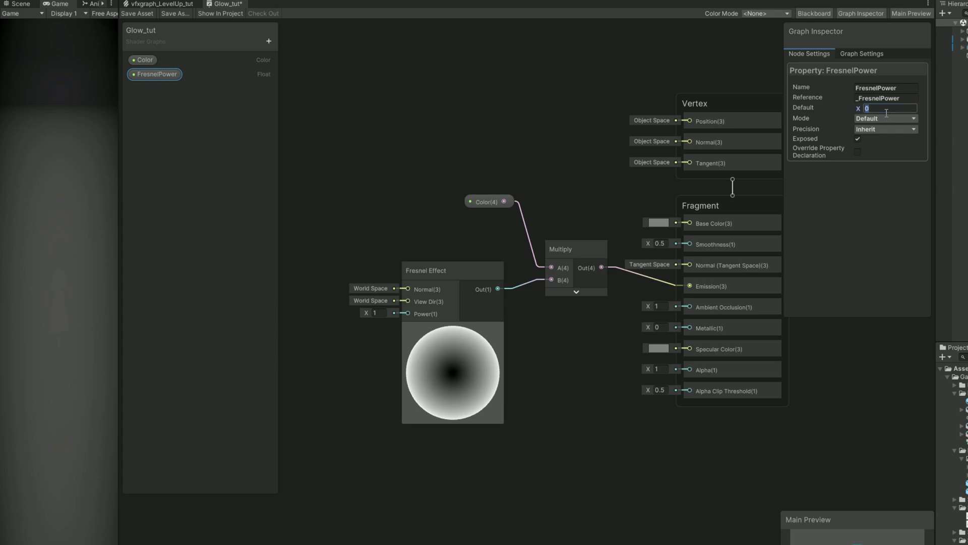
Connect FresnelPower to the Fresnel Effect's Power input and save the Glow_tut graph.
left_click_drag(167, 73, 354, 332)
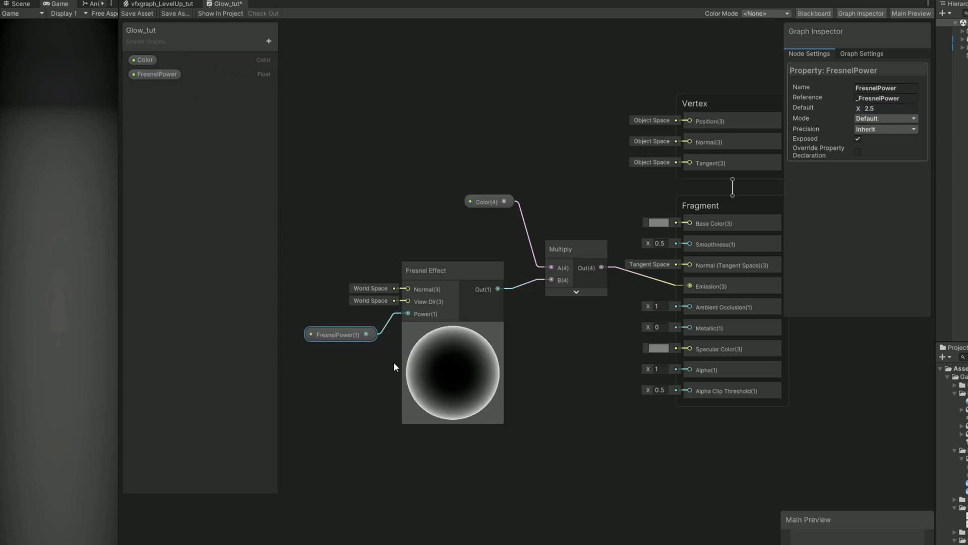
middle_click_drag(646, 198, 626, 198)
left_click(147, 14)
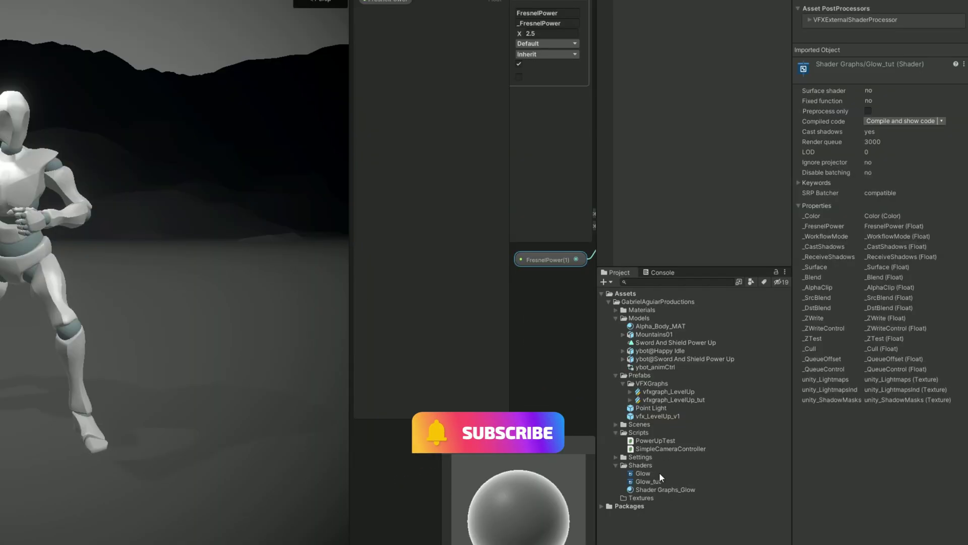
Create a material from the Glow_tut shader in the Shaders folder, keeping its default name.
left_click(661, 482)
right_click(667, 482)
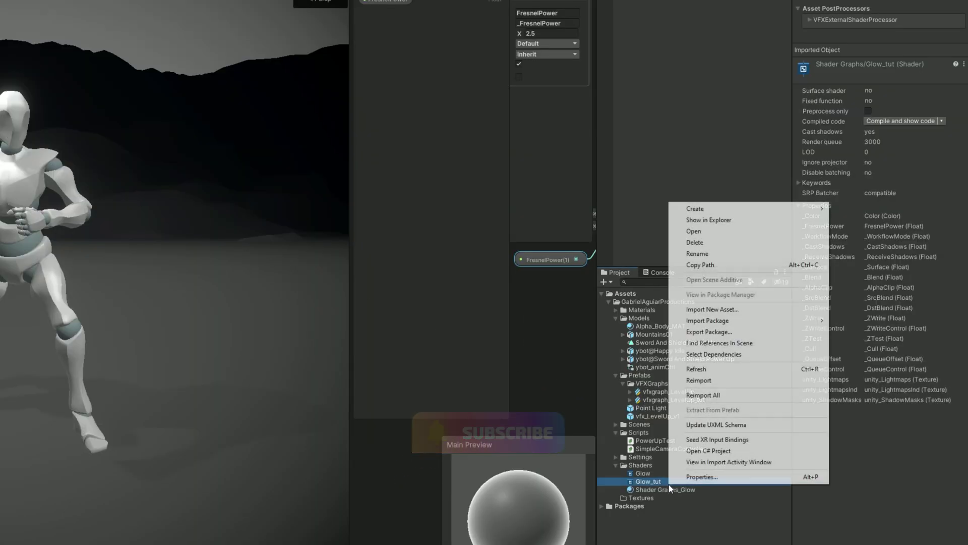
mouse_move(762, 206)
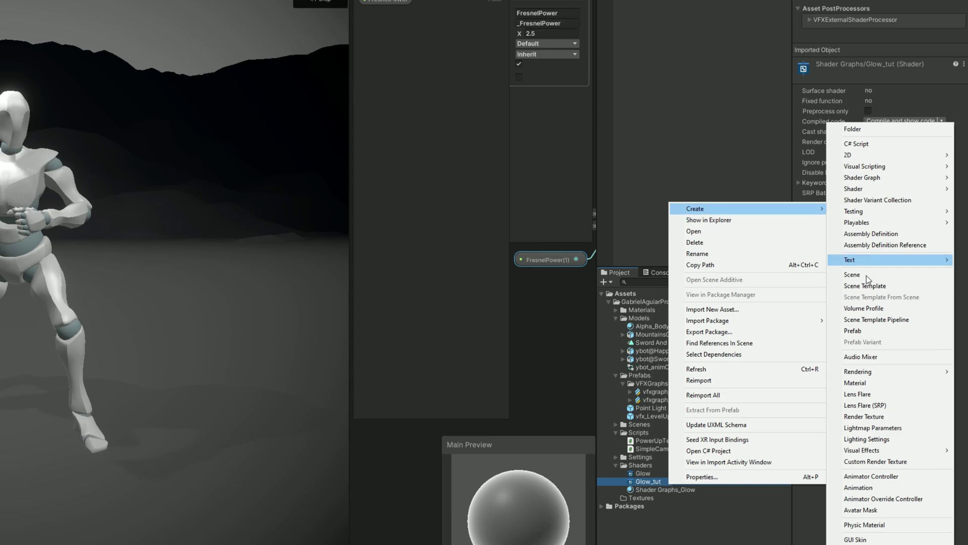
left_click(879, 384)
key("Return")
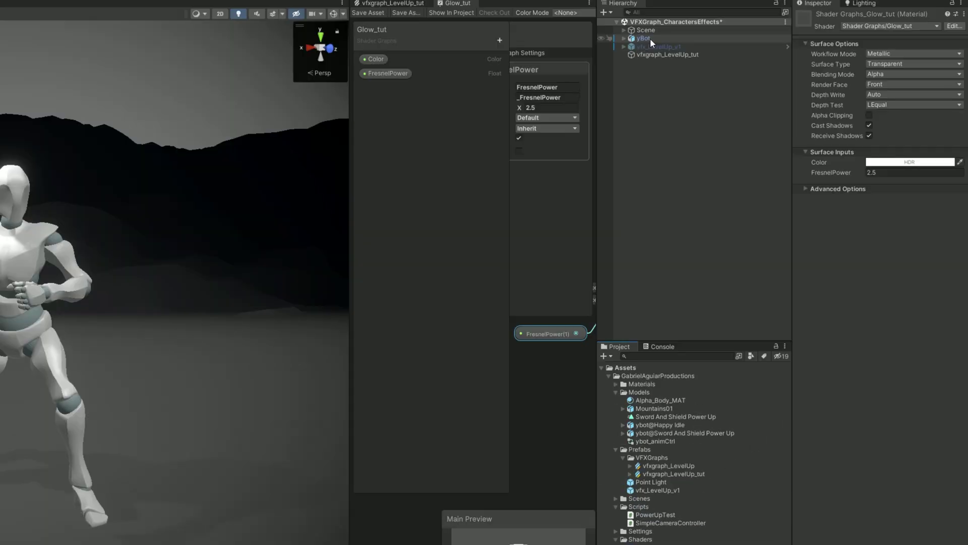
Add a second material slot to yBot's Alpha_Surface mesh and assign the Shader Graphs_Glow_tut material to it.
left_click(640, 38)
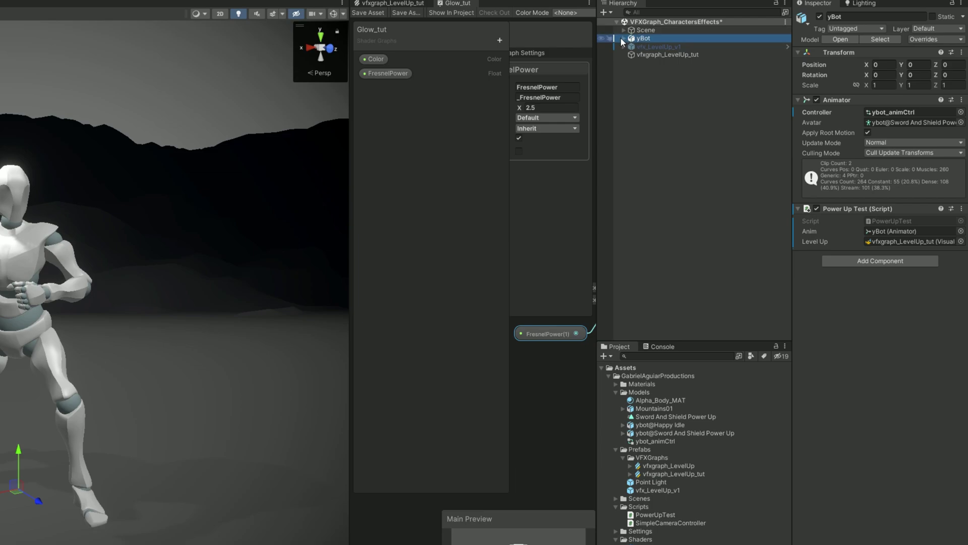
left_click(623, 39)
left_click(652, 55)
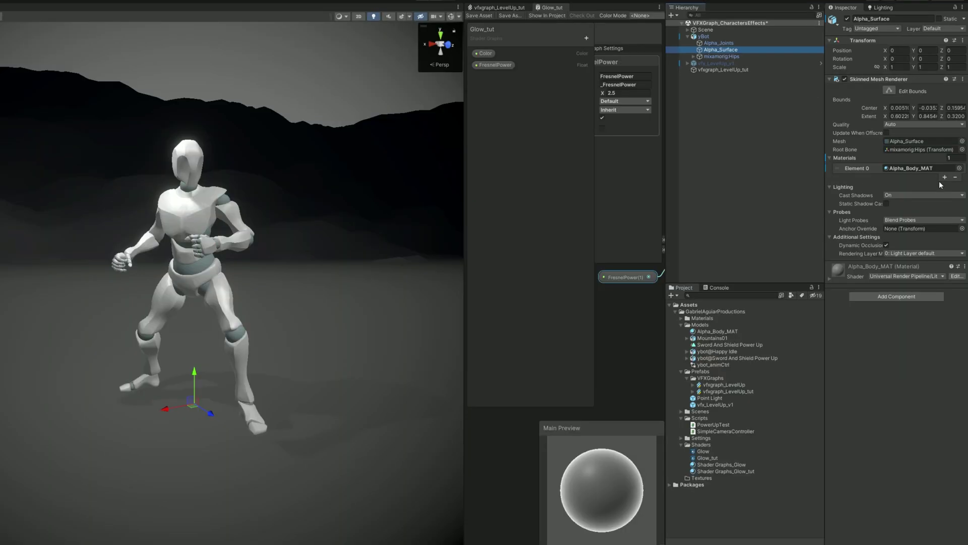
left_click(939, 210)
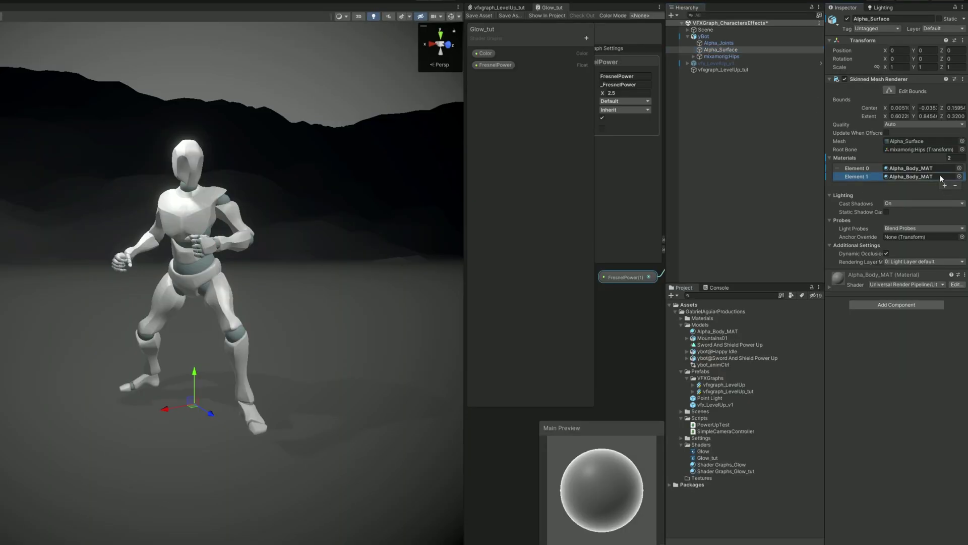
left_click_drag(755, 469, 919, 174)
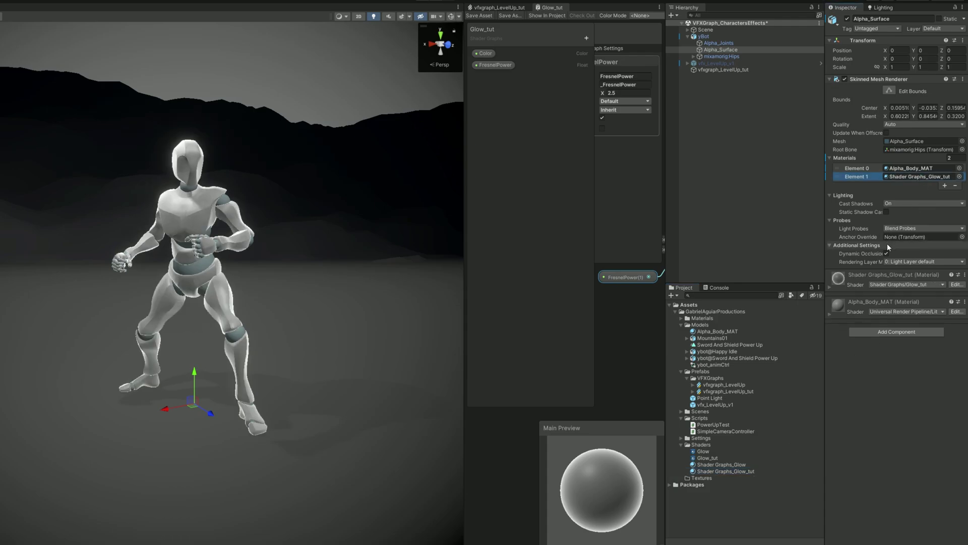
Set the Glow_tut material's Color to an orange with hue 22 and value 100.
left_click(837, 285)
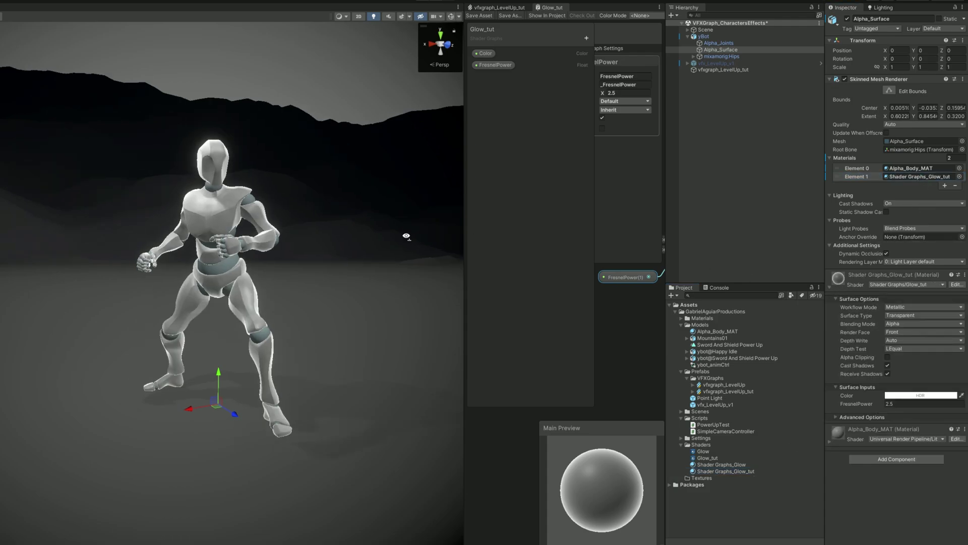
scroll(400, 244, "up", 3)
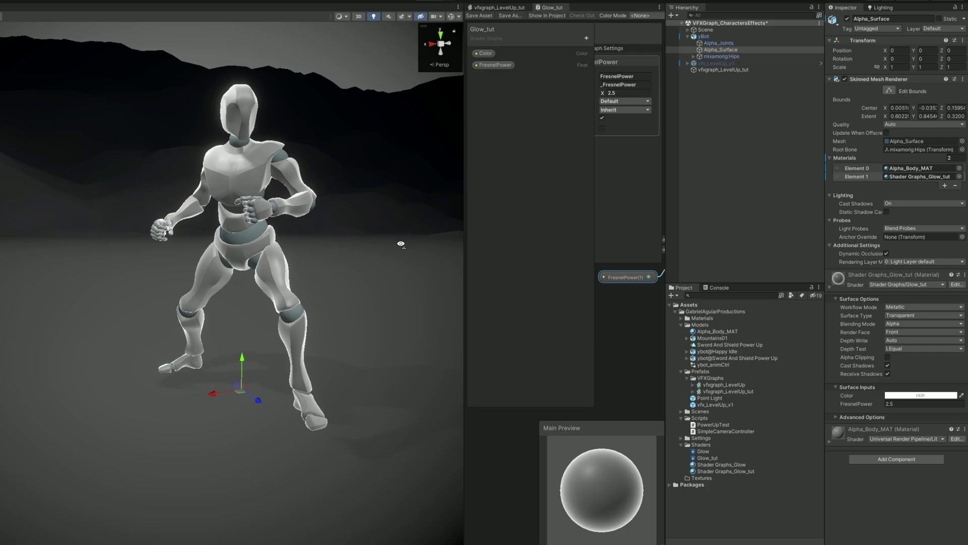
left_click(920, 395)
left_click_drag(888, 335, 385, 105)
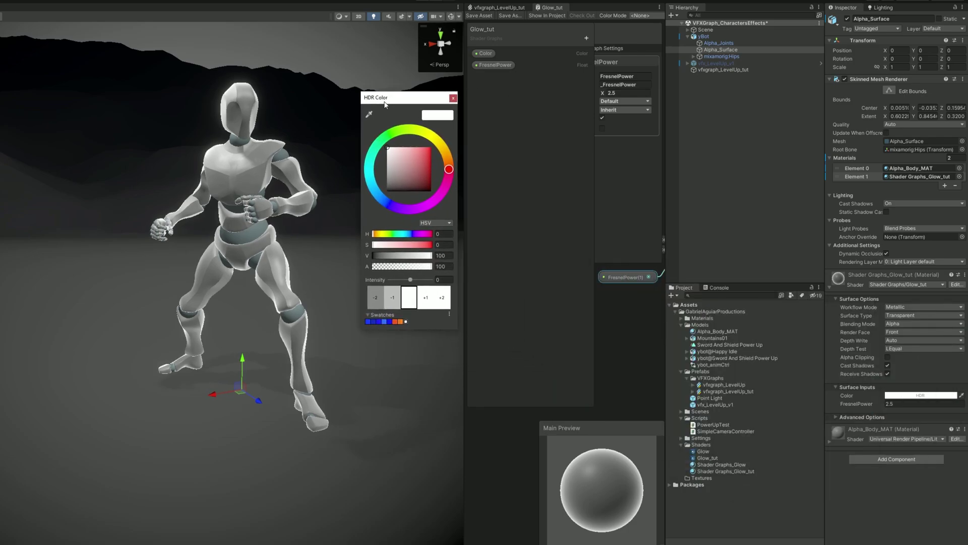
left_click(446, 154)
left_click(427, 151)
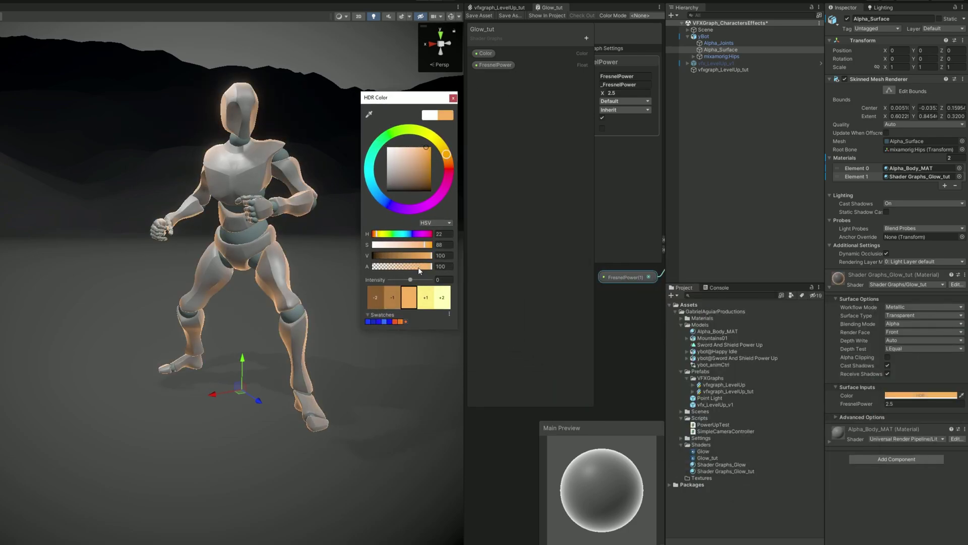
Try the orange glow at intensity 3.5, and dim the color's intensity to about -5.9.
left_click_drag(410, 279, 417, 280)
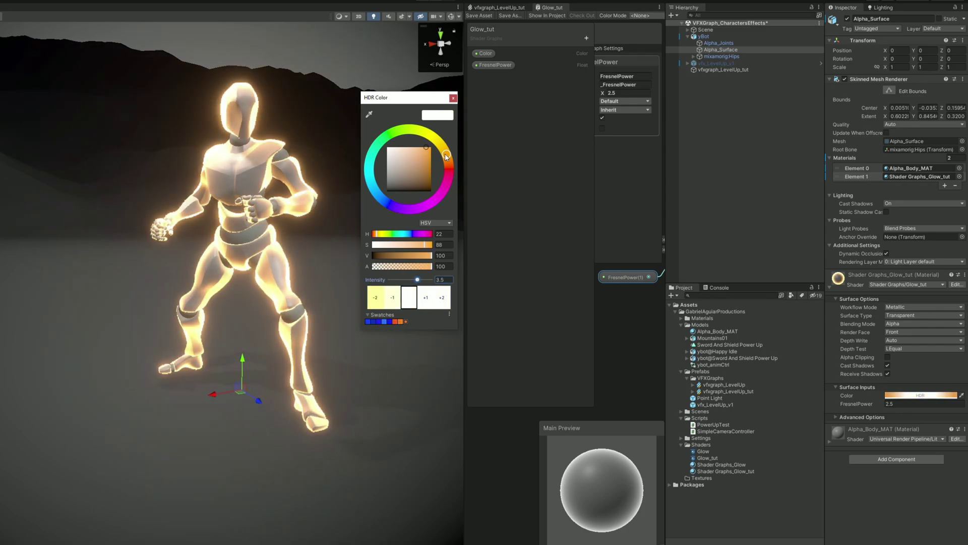
left_click(445, 154)
left_click_drag(417, 280, 399, 281)
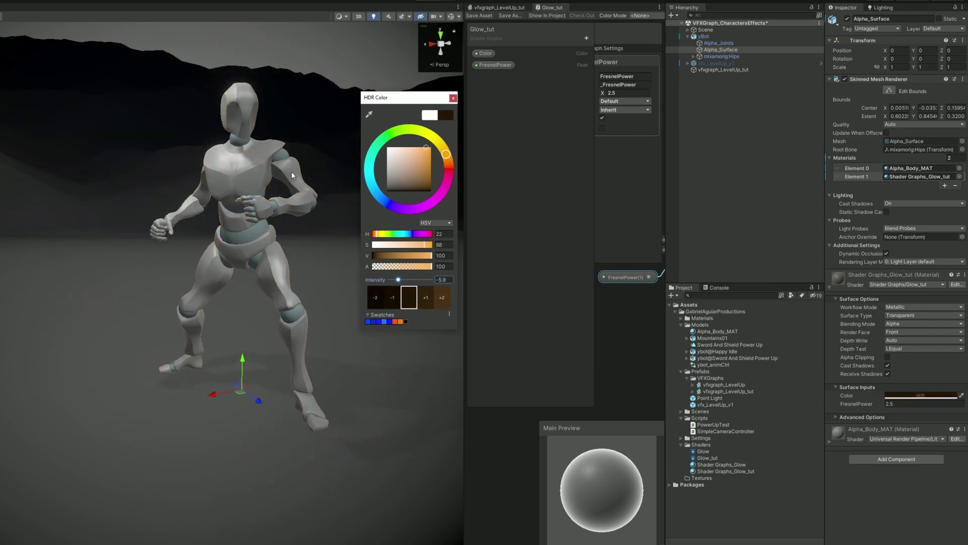
left_click(453, 99)
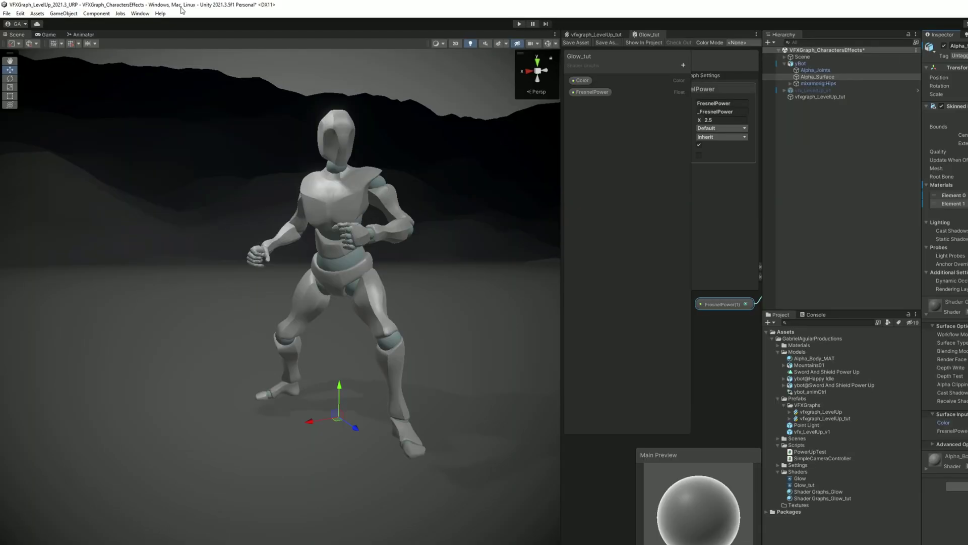
Open the Animation window and dock it beneath the Scene view.
left_click(45, 0)
mouse_move(173, 146)
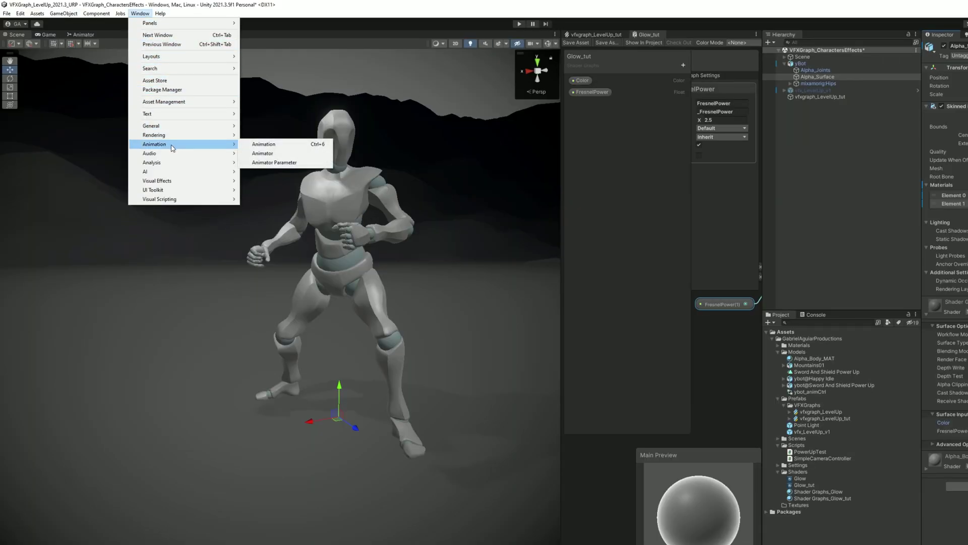
left_click(271, 146)
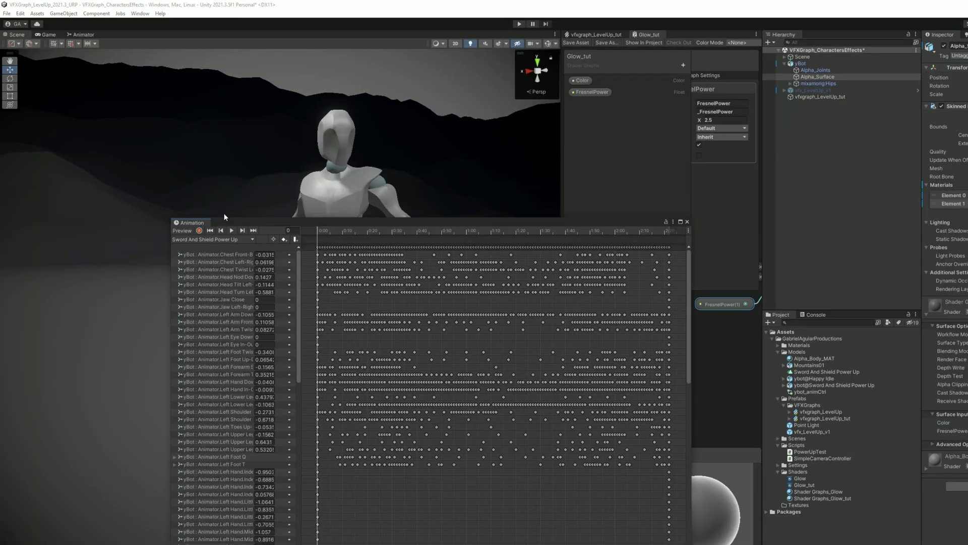
left_click_drag(113, 413, 128, 468)
middle_click_drag(289, 195, 306, 217)
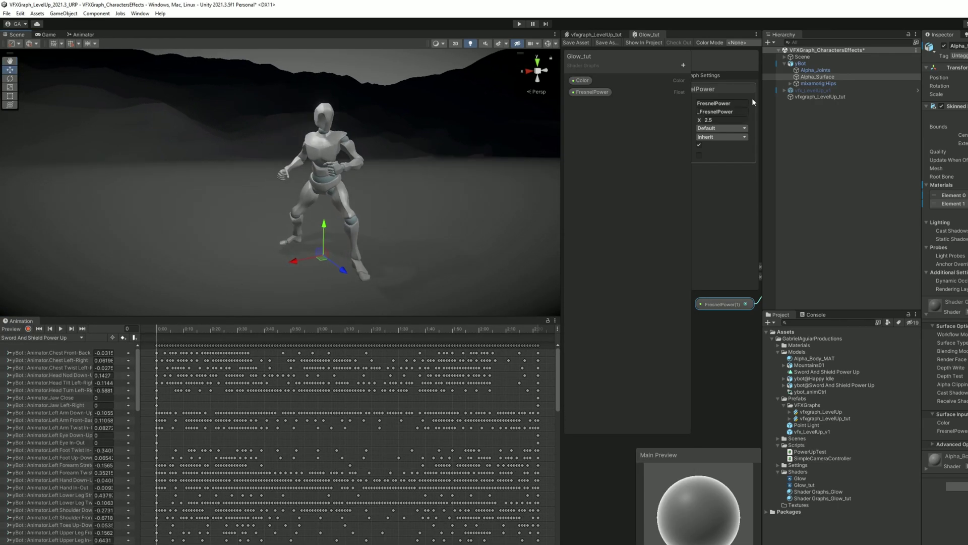
Locate yBot's animator controller and duplicate the Sword And Shield Power Up clip from the ybot@Sword And Shield Power Up model.
left_click(804, 64)
left_click(884, 121)
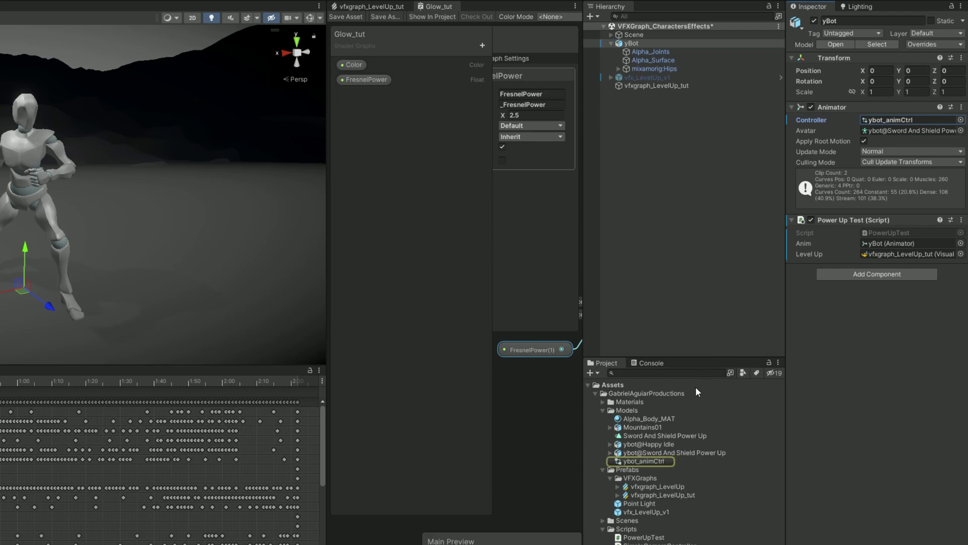
left_click(648, 453)
left_click(610, 452)
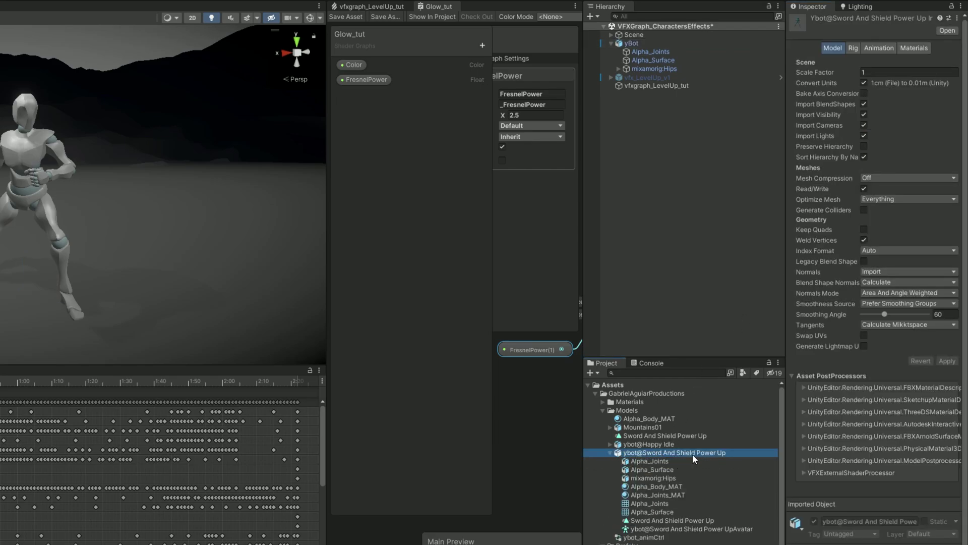
left_click(644, 522)
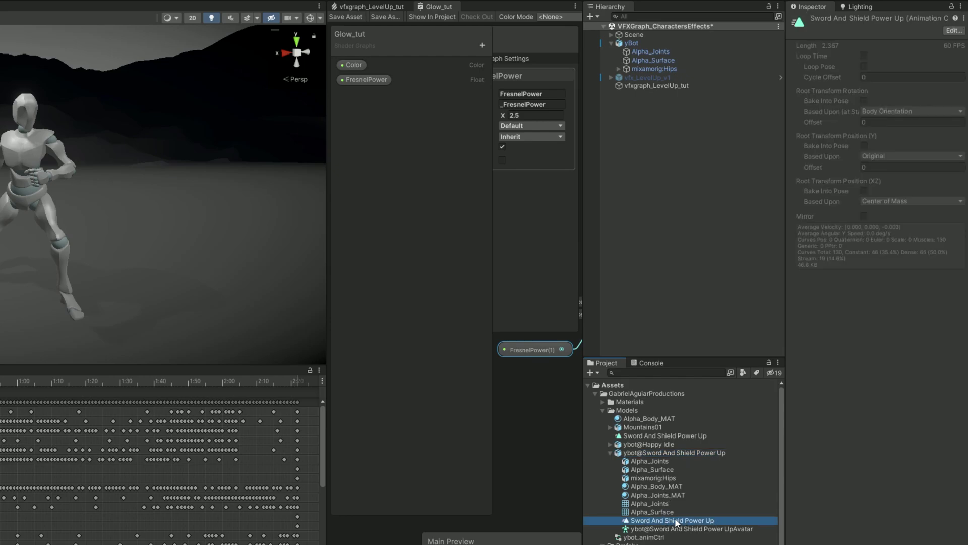
key("ctrl+d")
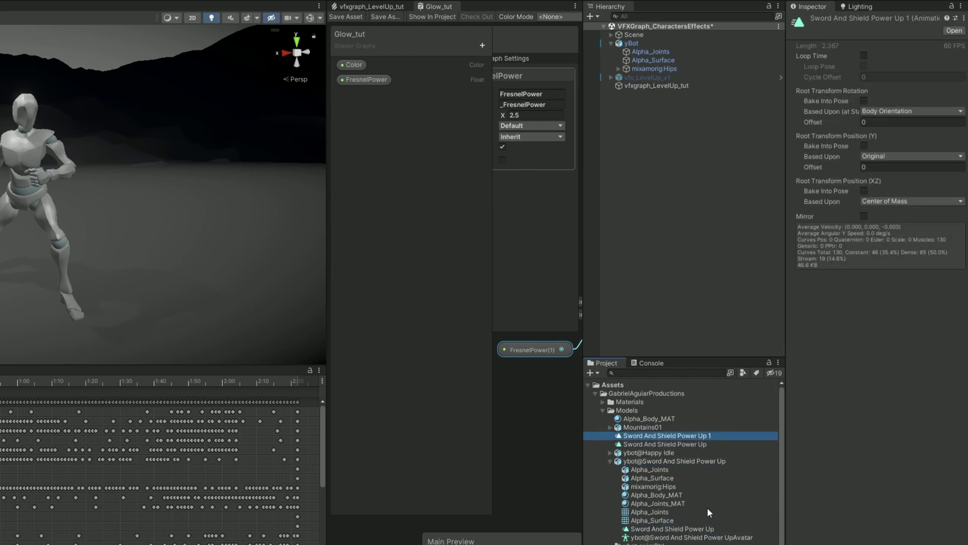
Delete the duplicated clip Sword And Shield Power Up 1 from the Models folder.
left_click(701, 444)
left_click(688, 435)
key("Delete")
left_click(328, 362)
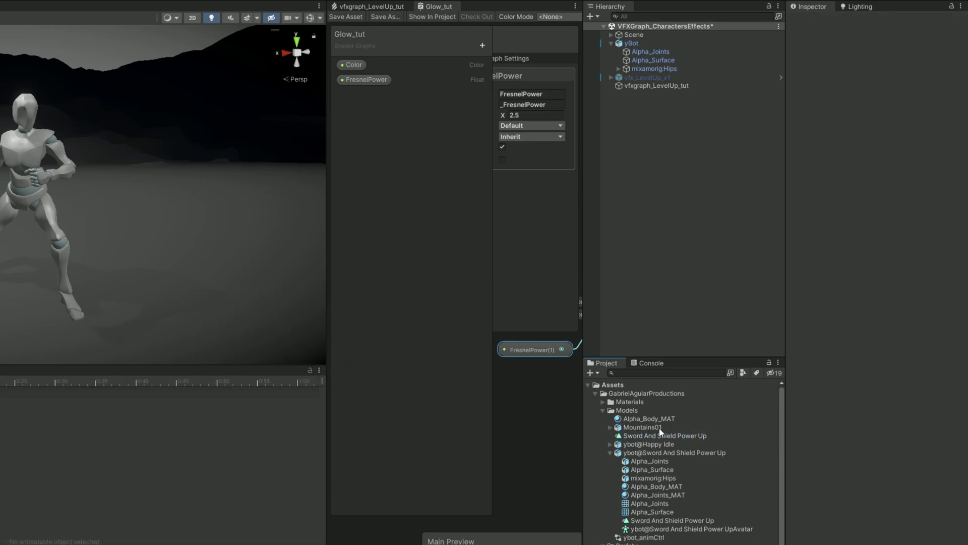
Assign the duplicated Sword And Shield Power Up clip from the Models folder as the PowerUp state's motion in yBot's animator.
left_click(656, 435)
left_click(82, 45)
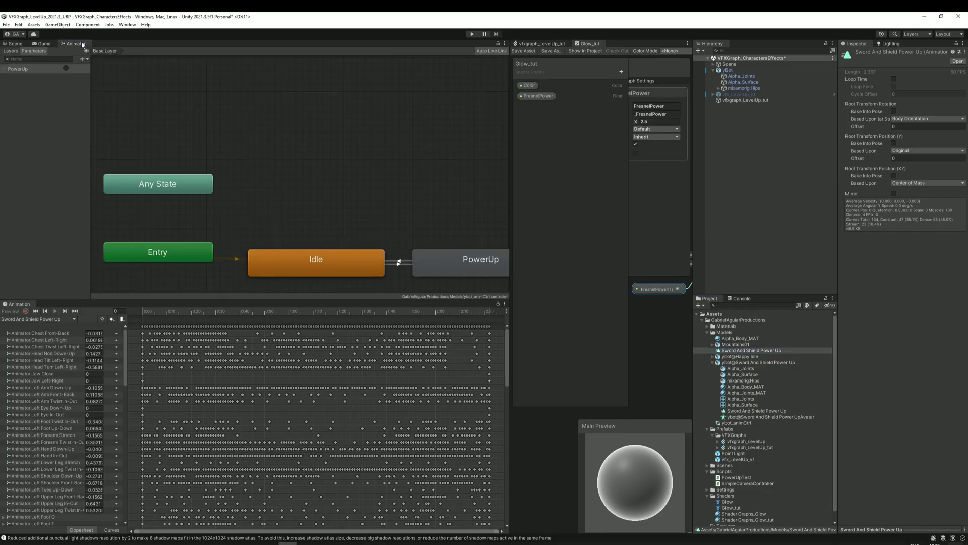
middle_click_drag(339, 175, 161, 136)
left_click(296, 228)
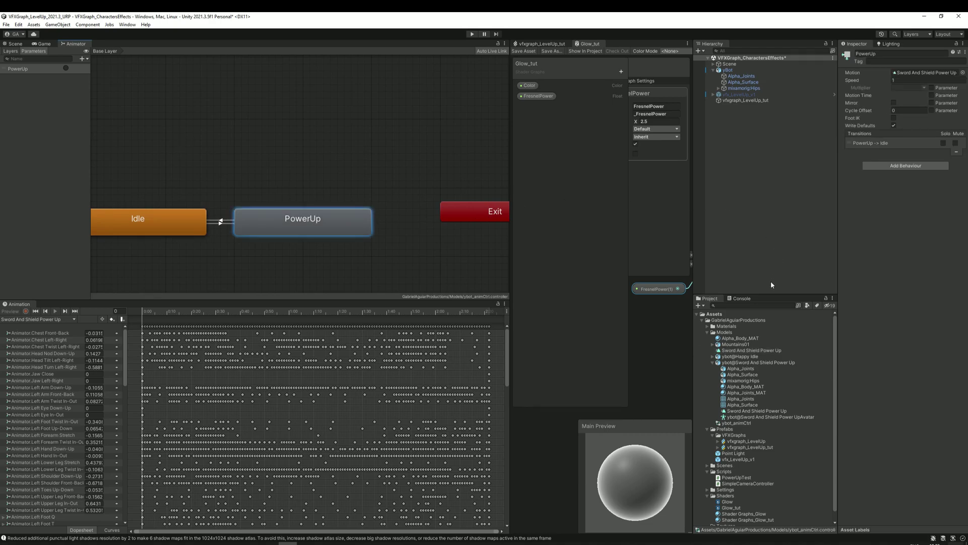
left_click_drag(768, 351, 912, 74)
With yBot selected, expand the Alpha_Surface material color property at the end of the Sword And Shield Power Up clip's property list.
left_click(15, 44)
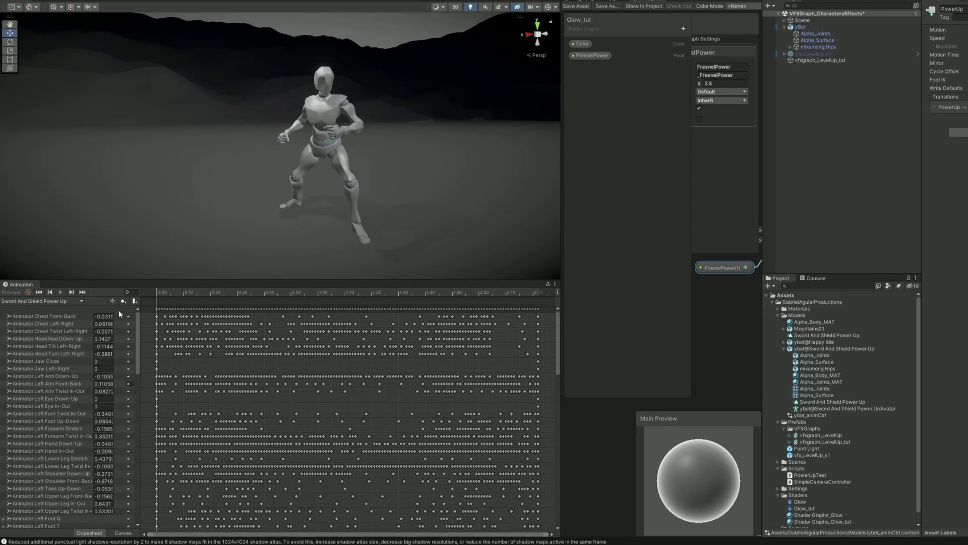
scroll(70, 418, "down", 7)
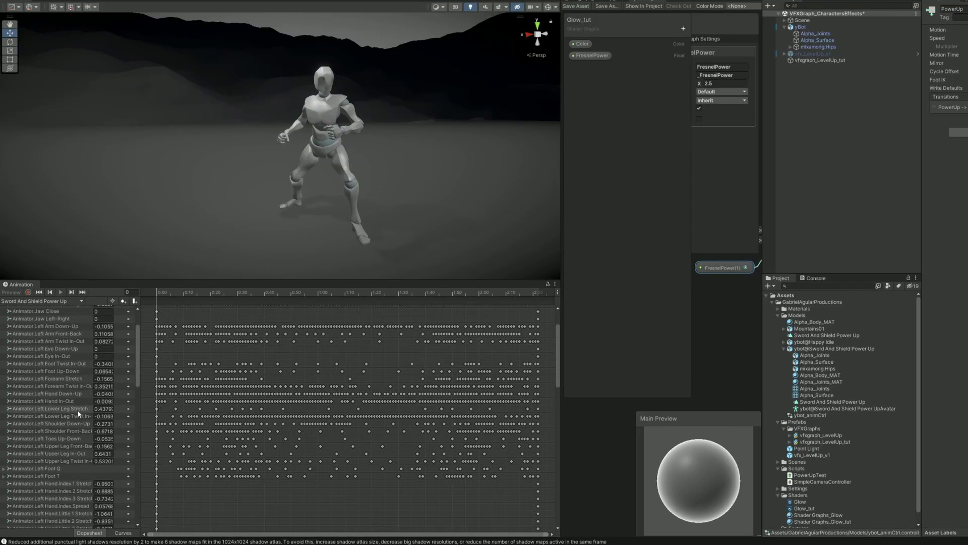
scroll(74, 410, "down", 12)
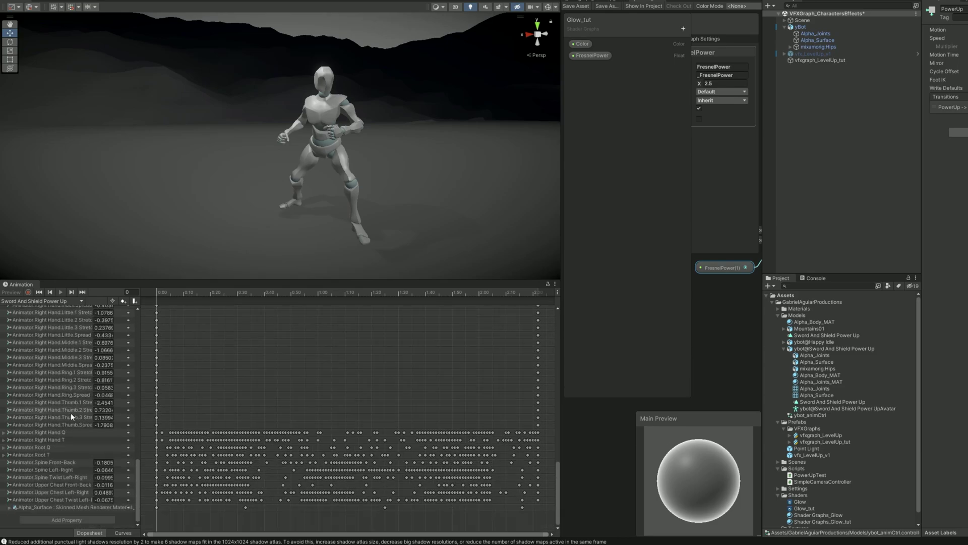
left_click_drag(159, 293, 133, 292)
left_click(820, 60)
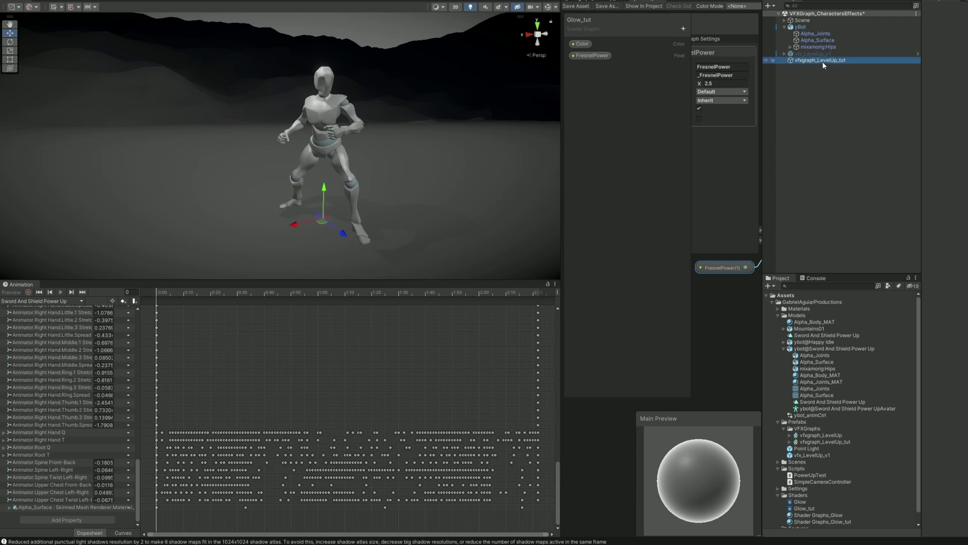
left_click(815, 33)
left_click(800, 27)
left_click_drag(165, 292, 101, 366)
left_click(10, 507)
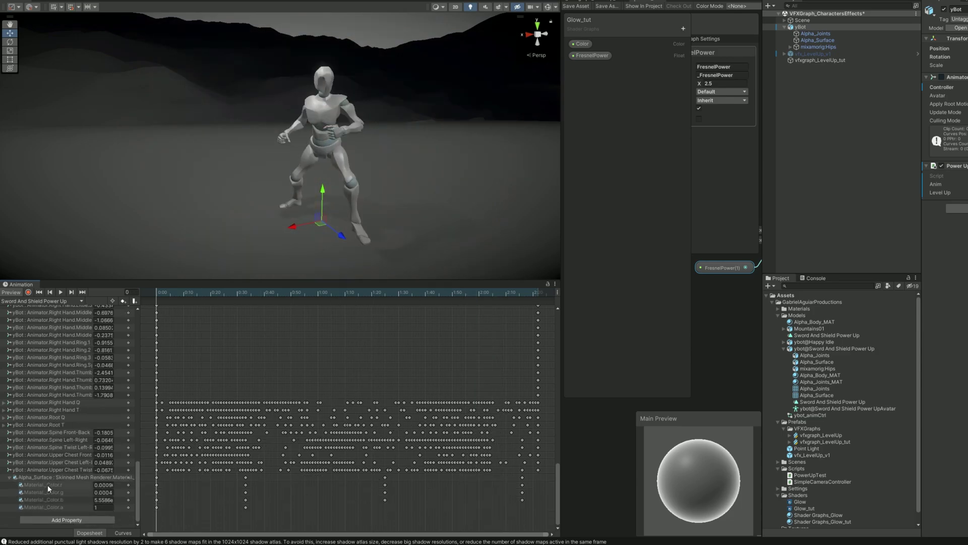
Select Alpha_Surface's Material._Color track, widen the property list, and preview the opening frames before returning to frame 0.
left_click(52, 478)
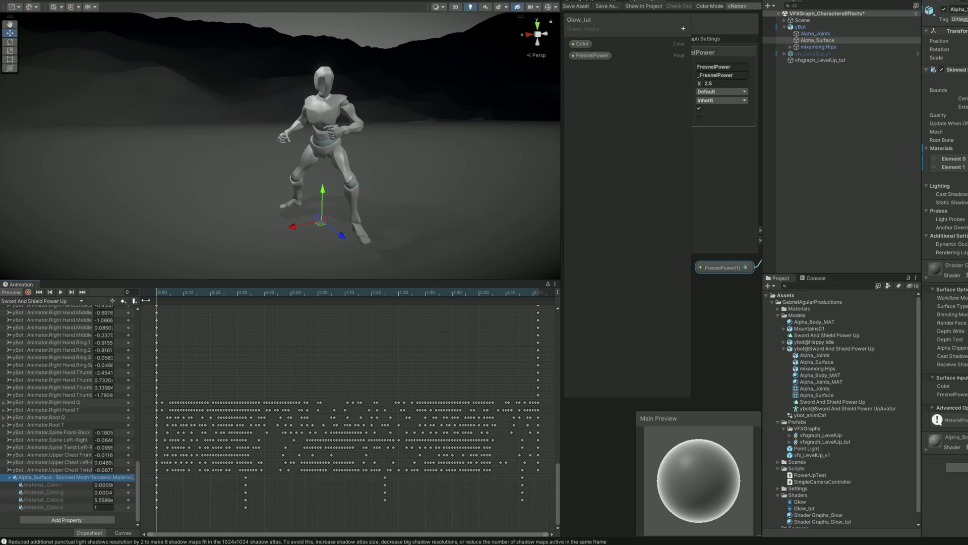
left_click_drag(158, 294, 175, 294)
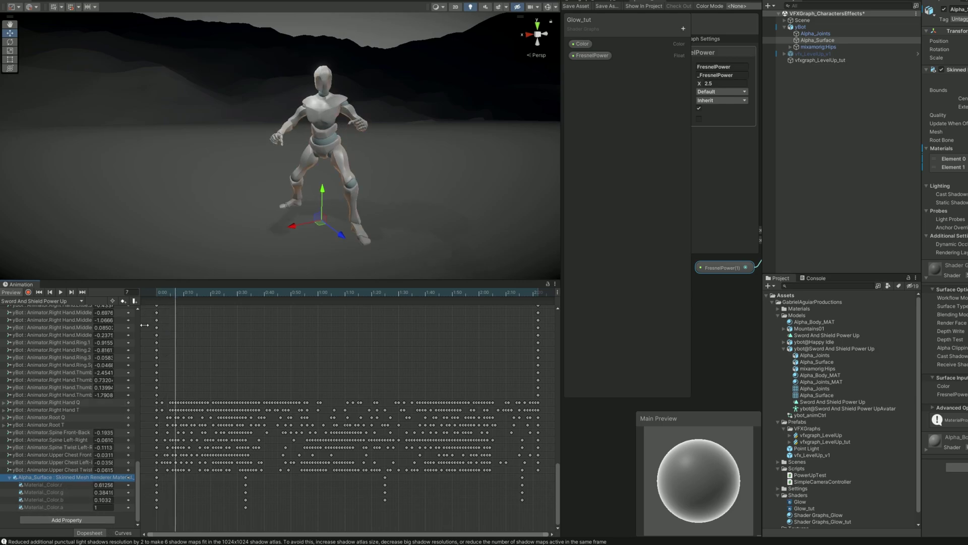
left_click_drag(145, 325, 195, 341)
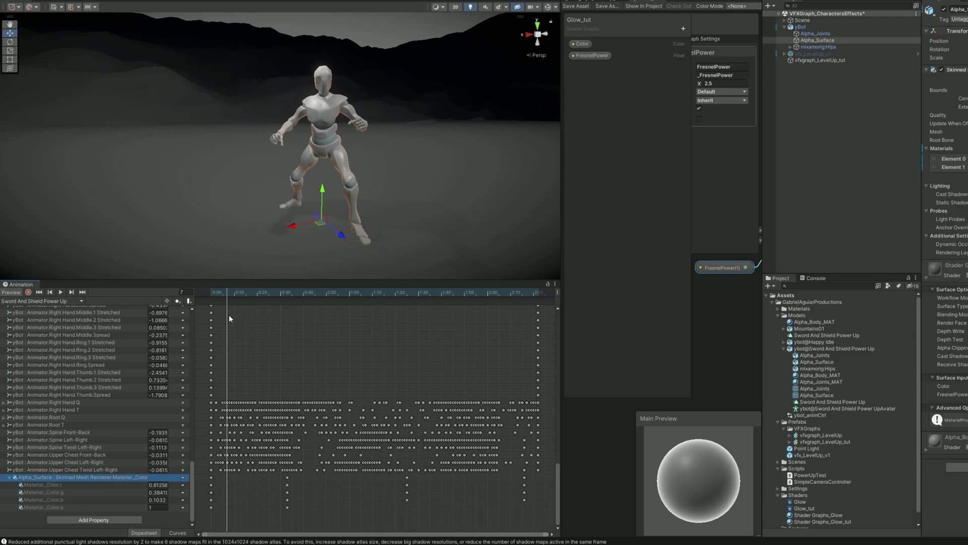
left_click_drag(225, 294, 186, 297)
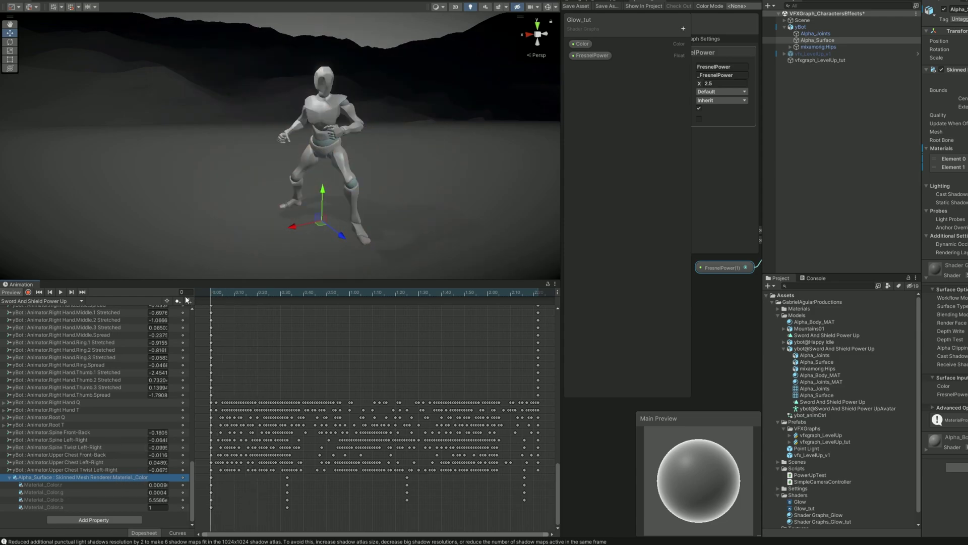
Enable keyframe recording at frame 0 and inspect the HDR color and intensity of Alpha_Surface's glow material.
left_click(28, 293)
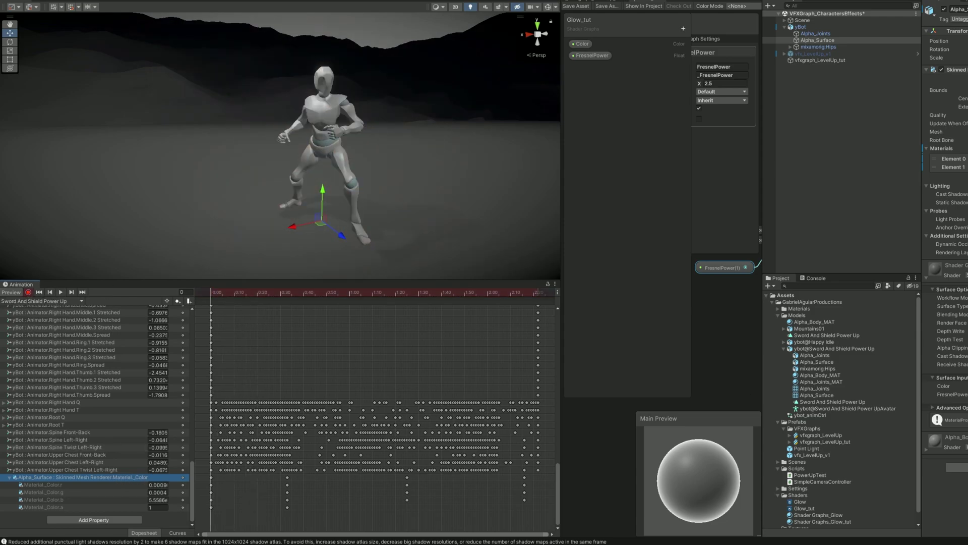
left_click(967, 386)
left_click_drag(967, 312, 520, 74)
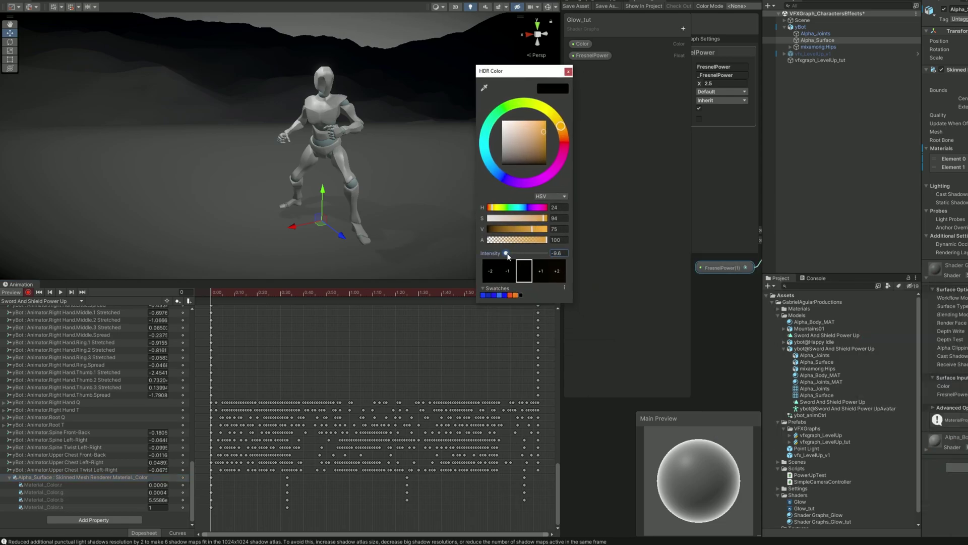
left_click(568, 71)
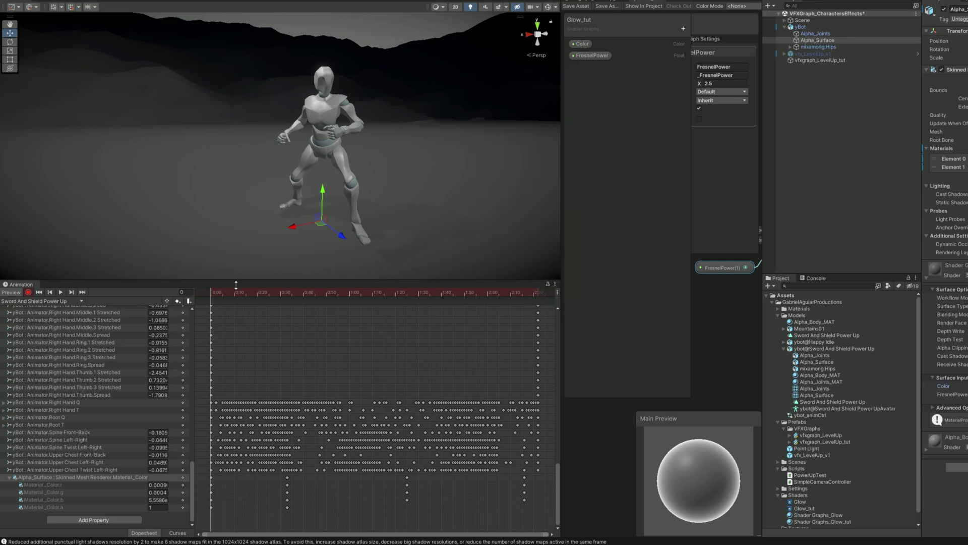
left_click_drag(224, 293, 201, 301)
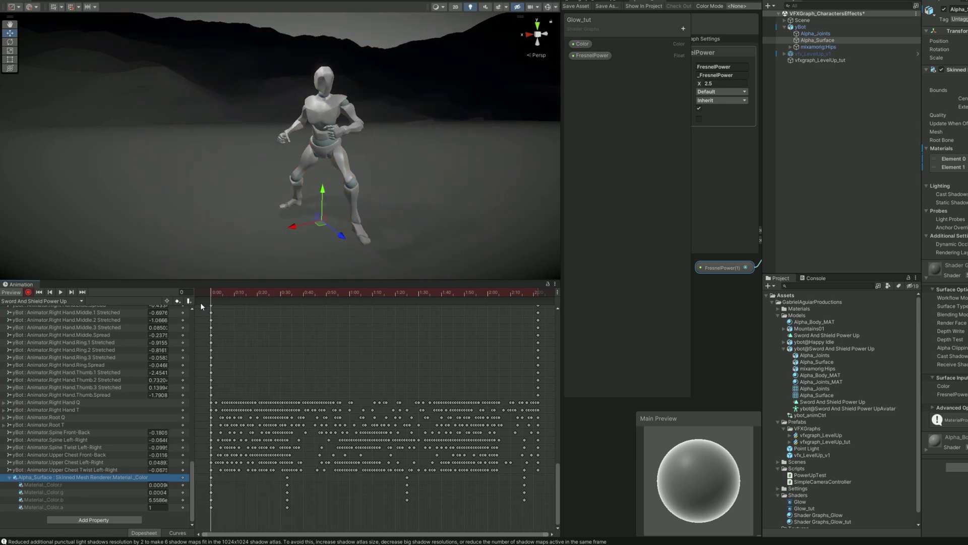
Display the Material._Color track as fitted curves and scrub the clip from frame 0 to frame 131.
left_click(176, 533)
key("f")
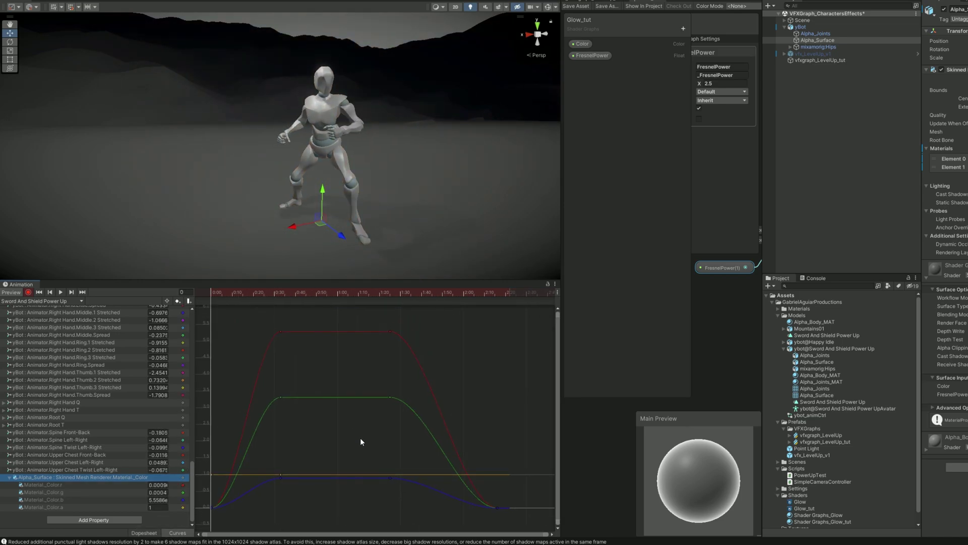
left_click_drag(211, 291, 473, 326)
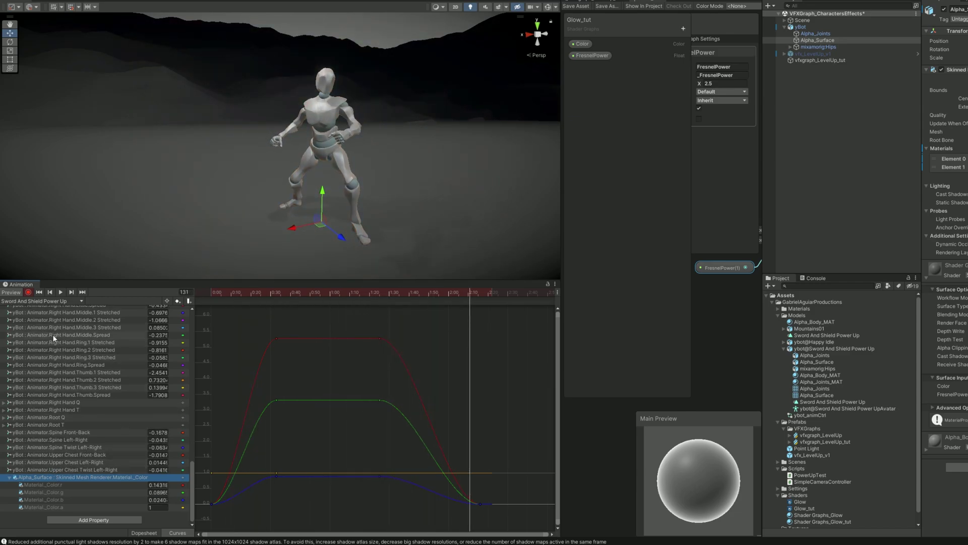
Stop recording and previewing the clip, and close the Animation window.
left_click(28, 294)
left_click(16, 294)
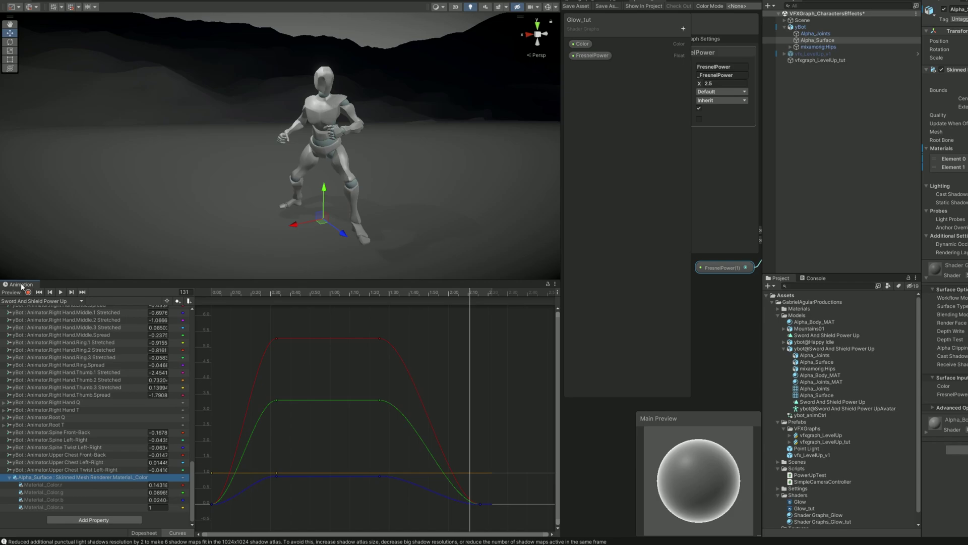
middle_click(21, 286)
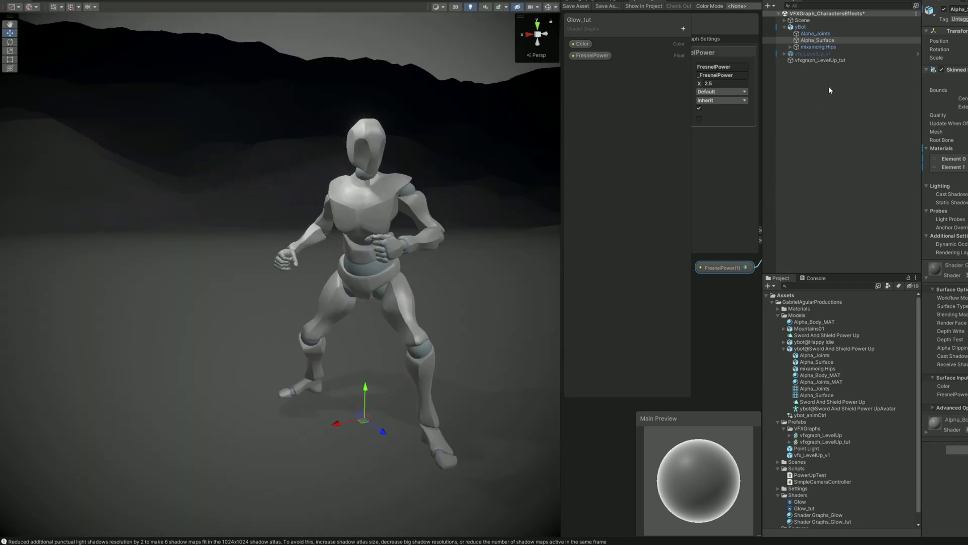
Enlarge the game view and trigger the character's power-up in Play mode to test the glow.
left_click_drag(564, 172, 657, 172)
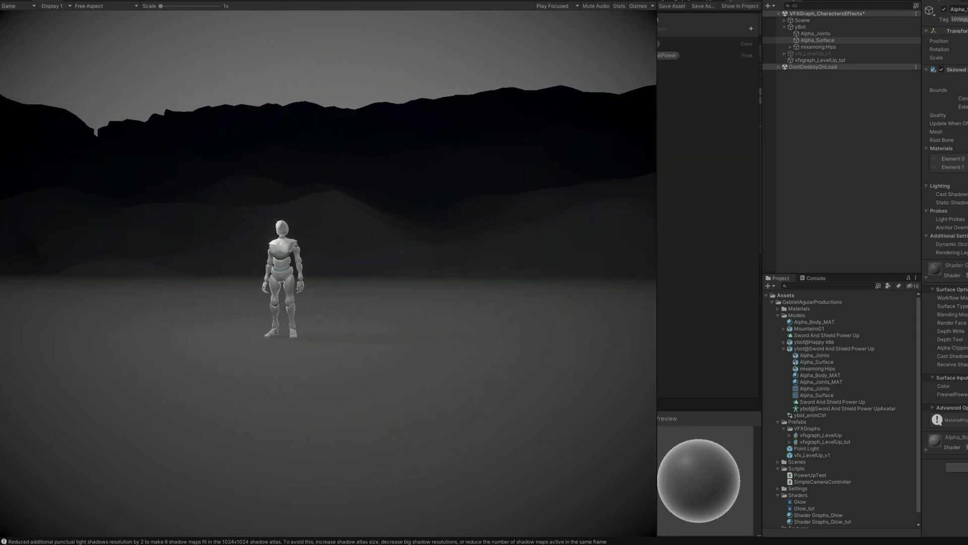
key("w")
key("space")
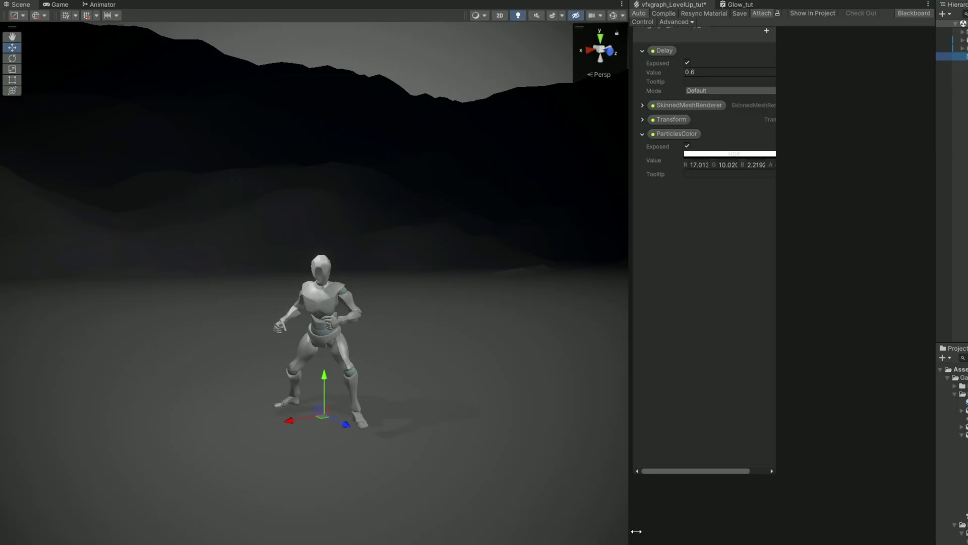
Duplicate the entire particle system with its connected nodes in vfxgraph_LevelUp_tut and bring the copy into view.
left_click_drag(636, 531, 264, 531)
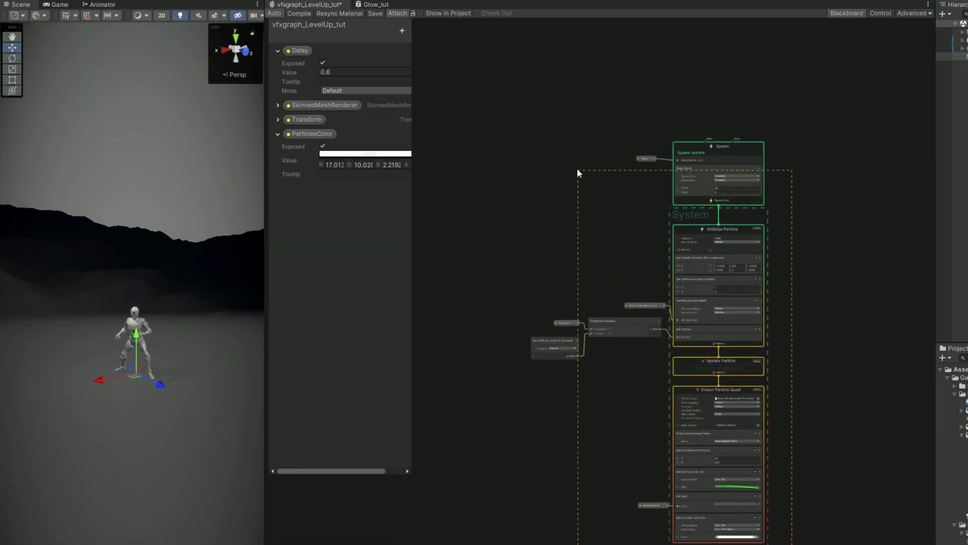
left_click_drag(577, 172, 534, 137)
middle_click_drag(515, 184, 861, 193)
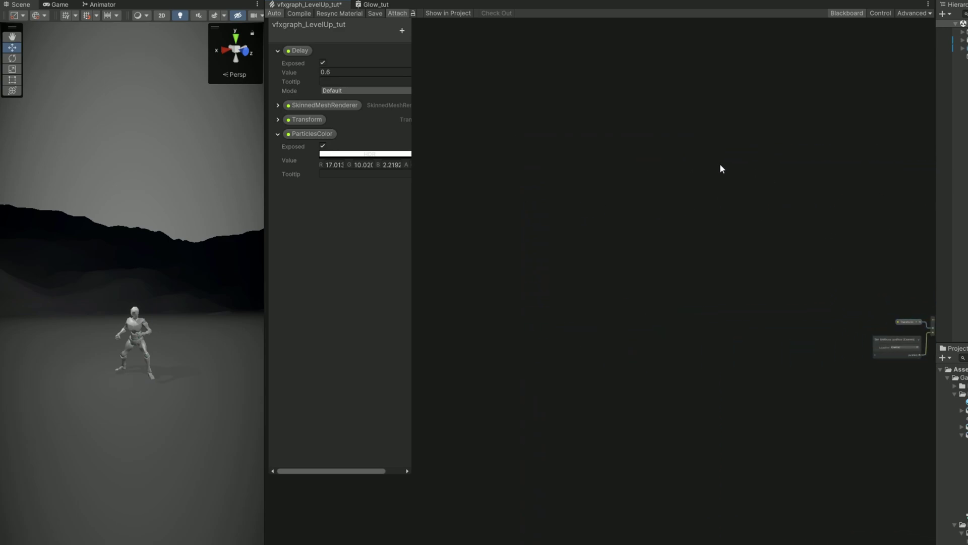
key("f")
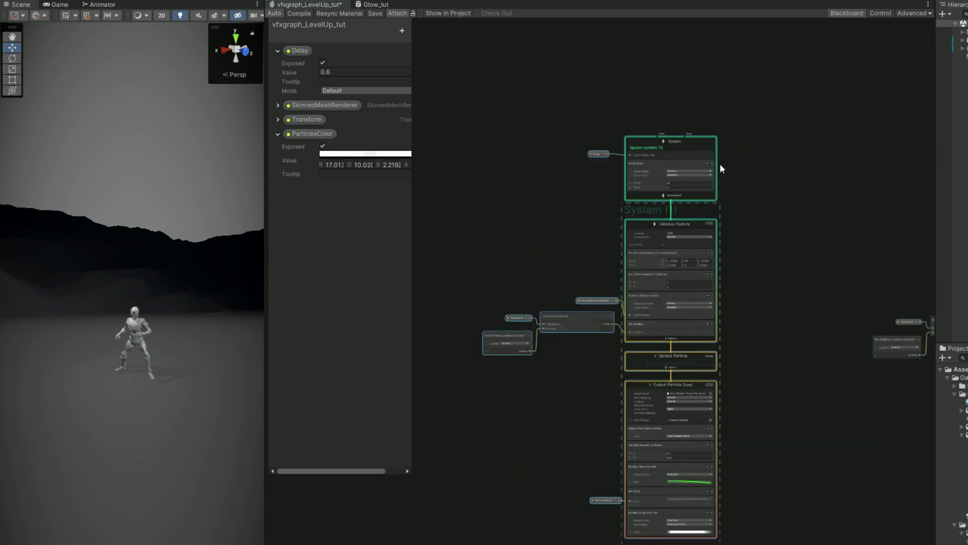
Delete the copied system's SkinnedMeshRenderer, Transform, Transform (Position) and Get Attribute: position nodes.
scroll(520, 345, "up", 1)
middle_click_drag(520, 345, 639, 340)
left_click_drag(657, 405, 472, 237)
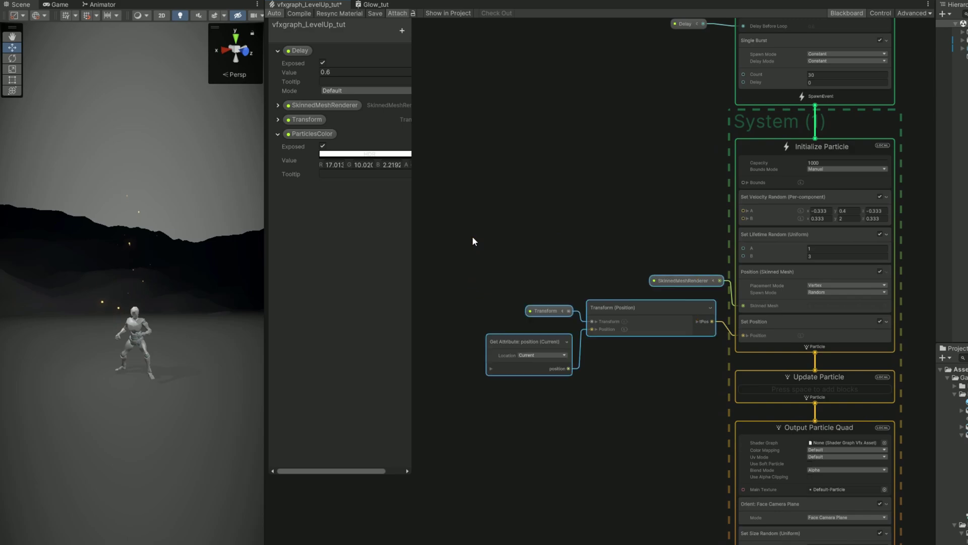
key("Delete")
Remove the Position (Skinned Mesh), Set Position and Set Velocity Random blocks from the copied system's Initialize Particle context.
left_click(766, 291)
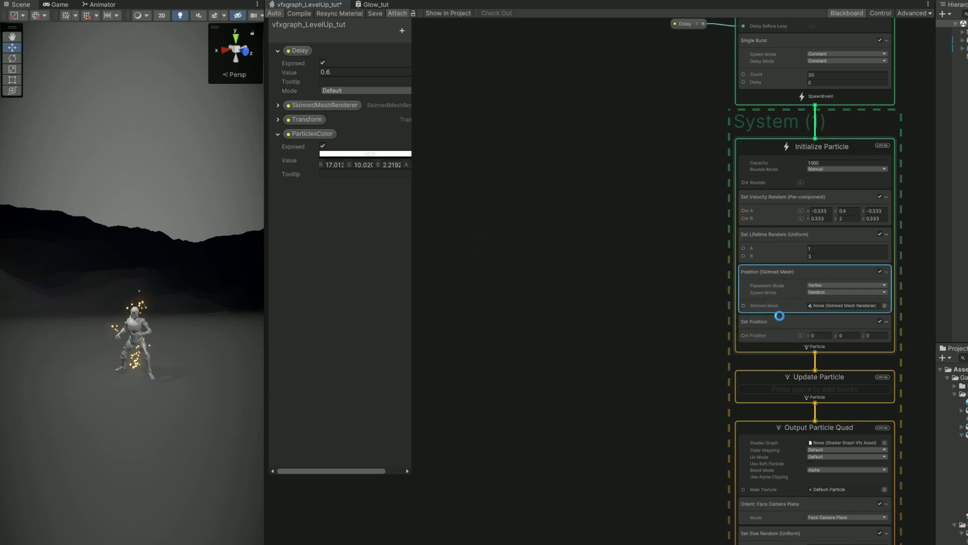
key("Delete")
left_click(757, 273)
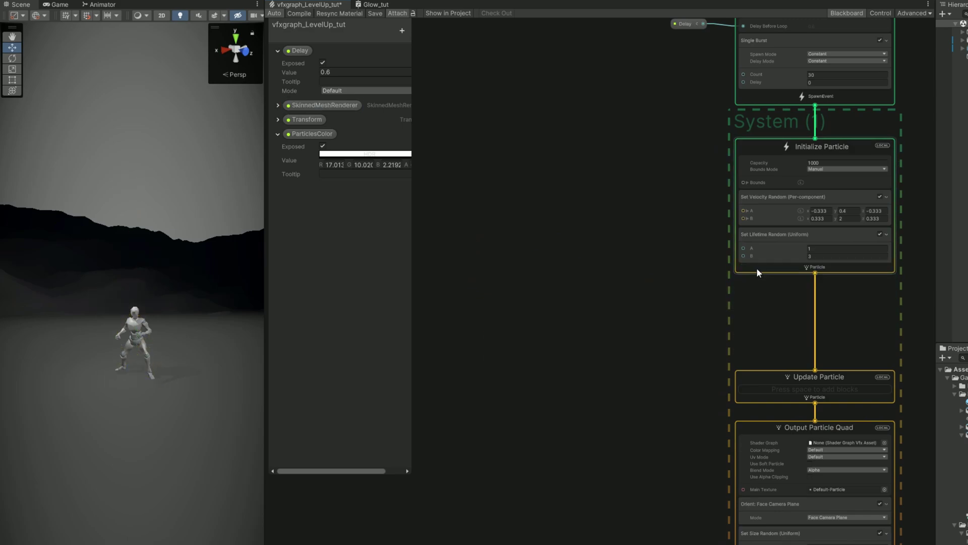
key("Delete")
middle_click_drag(696, 279, 640, 285)
scroll(675, 275, "up", 1)
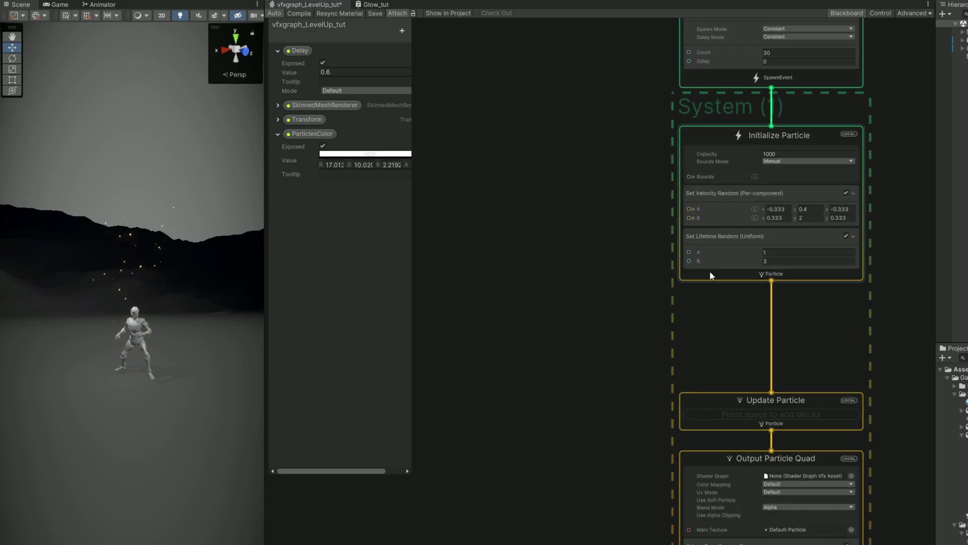
left_click(711, 208)
key("Delete")
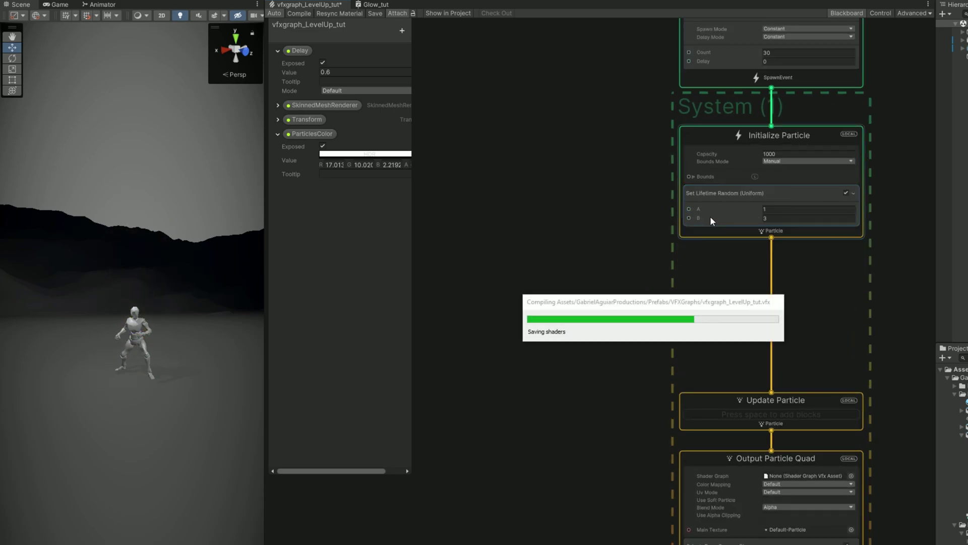
Add a Set Position (Shape: Arc Sphere) block to the copied system's Initialize Particle context.
left_click(707, 234)
key("space")
type("set sphere")
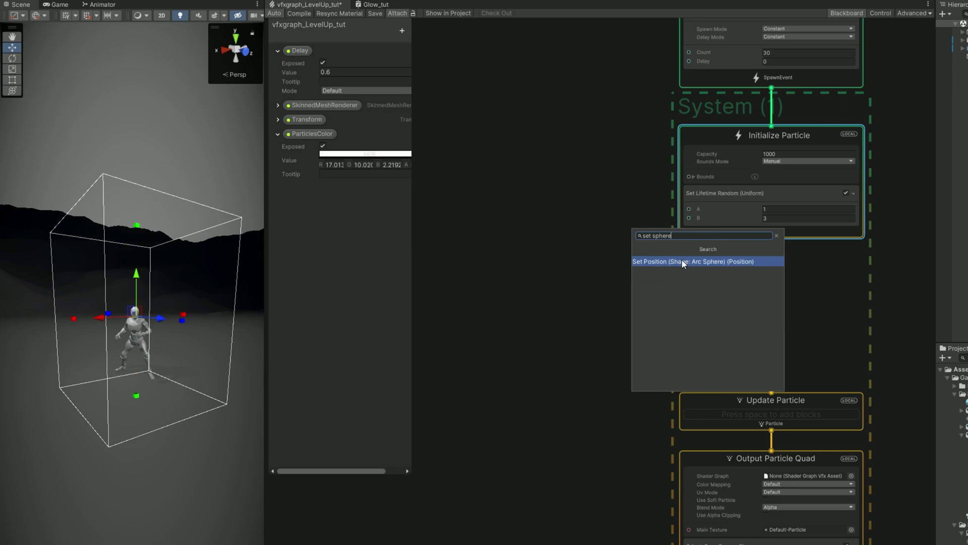
left_click(682, 261)
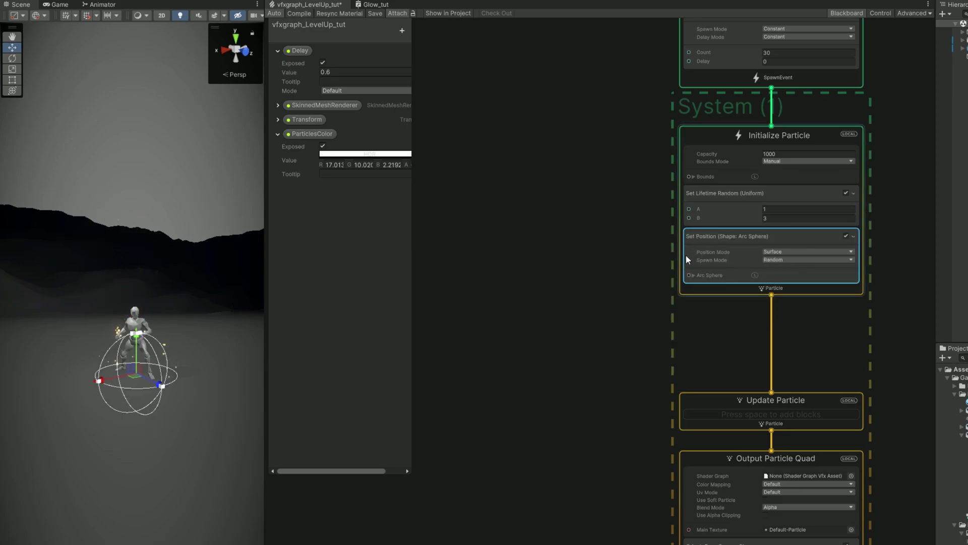
Set the Arc Sphere's radius to 3.5 and its position Y to 1 in the copied system's Set Position block.
left_click(692, 276)
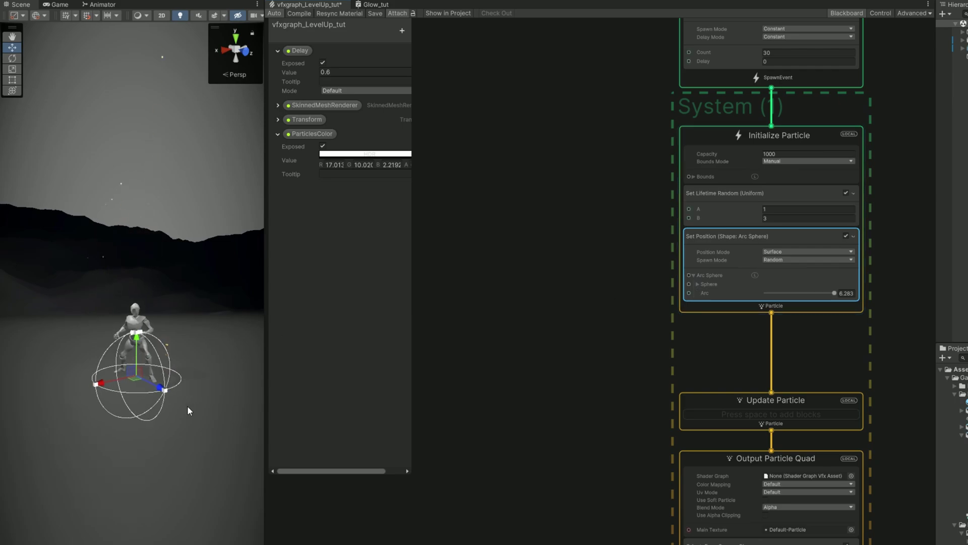
scroll(187, 405, "up", 3)
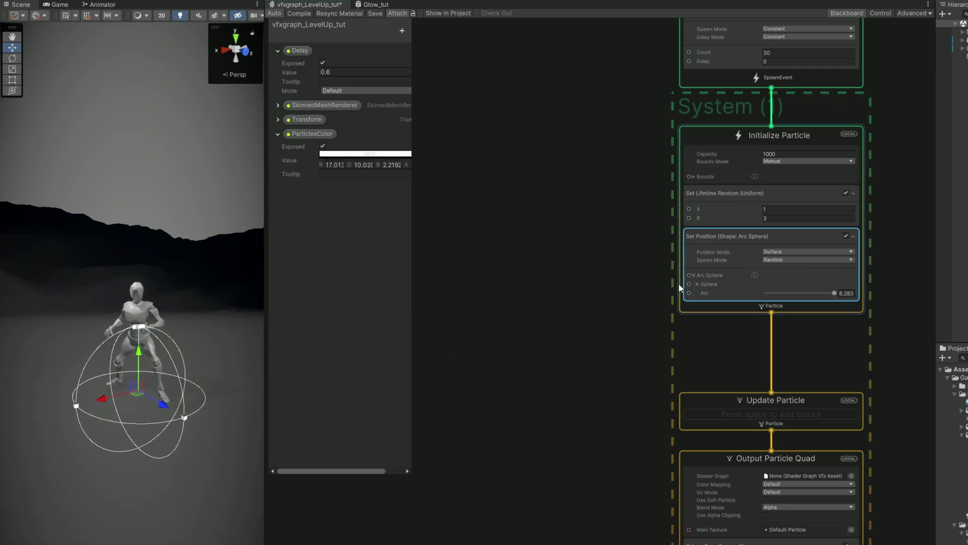
middle_click_drag(654, 251, 489, 231)
scroll(474, 233, "up", 2)
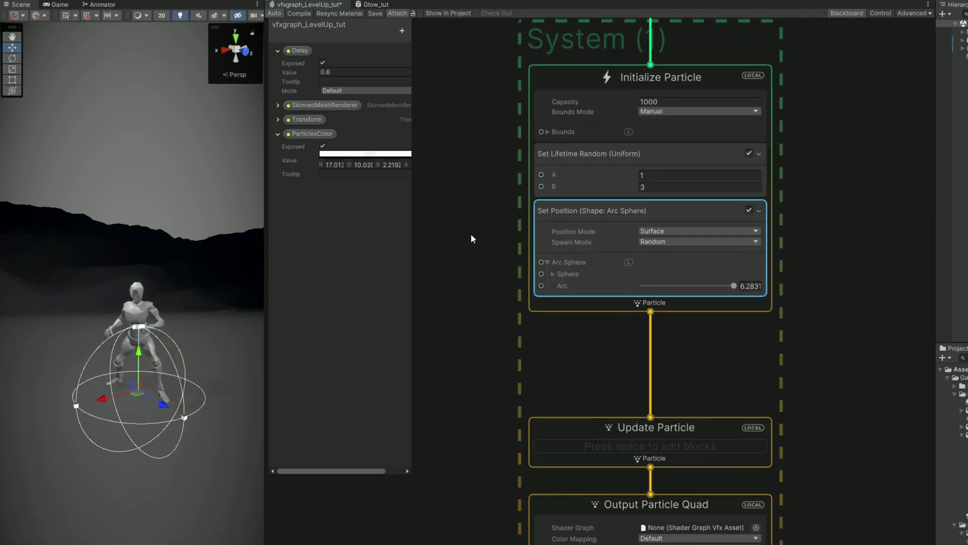
left_click(553, 274)
left_click(643, 297)
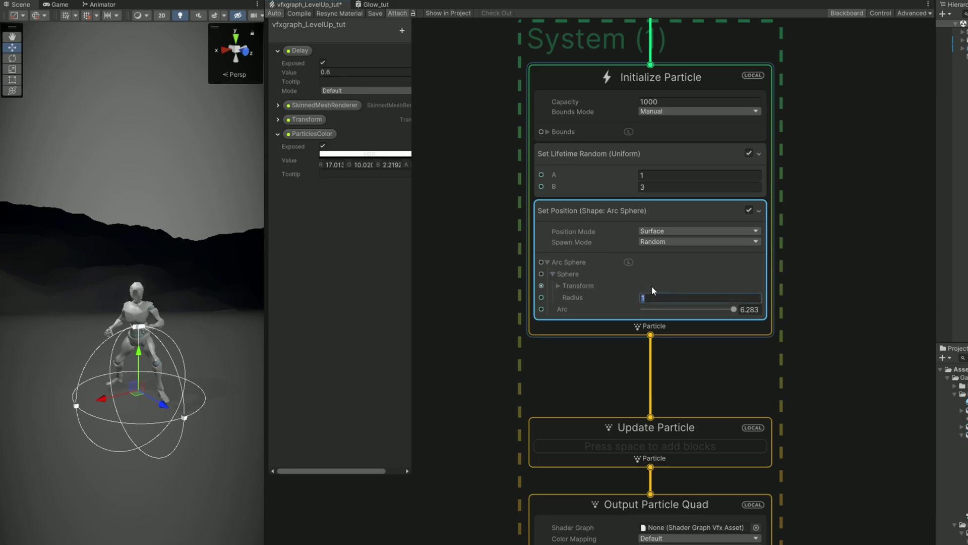
type("3.5")
left_click(558, 286)
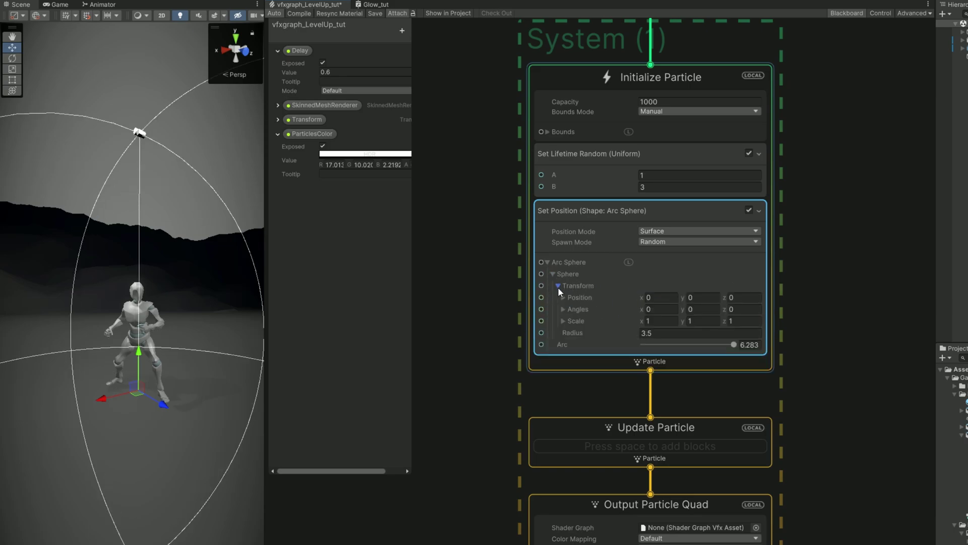
left_click(703, 298)
type("1")
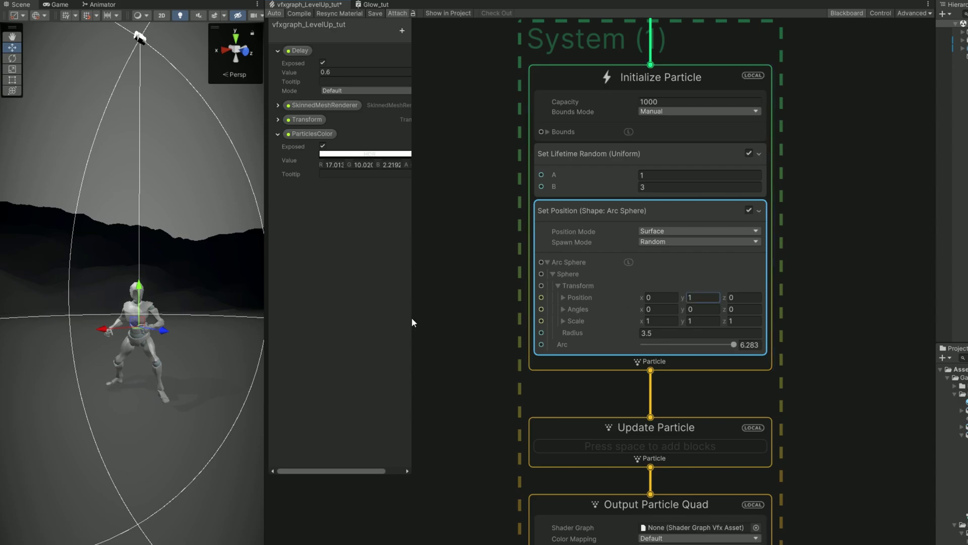
scroll(210, 325, "down", 4)
Add a Set Velocity from Direction & Speed (Spherical) block to the copied system's Initialize Particle context.
left_click(574, 363)
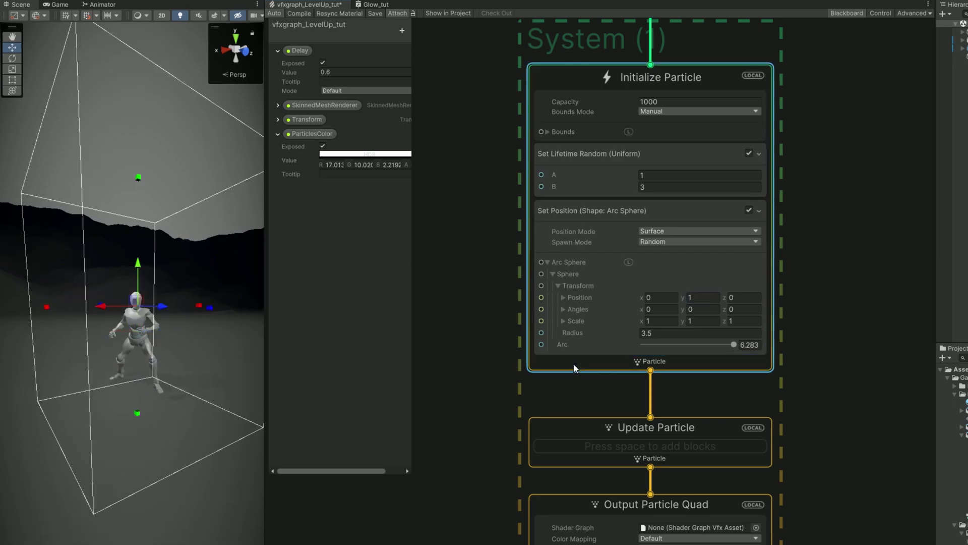
key("space")
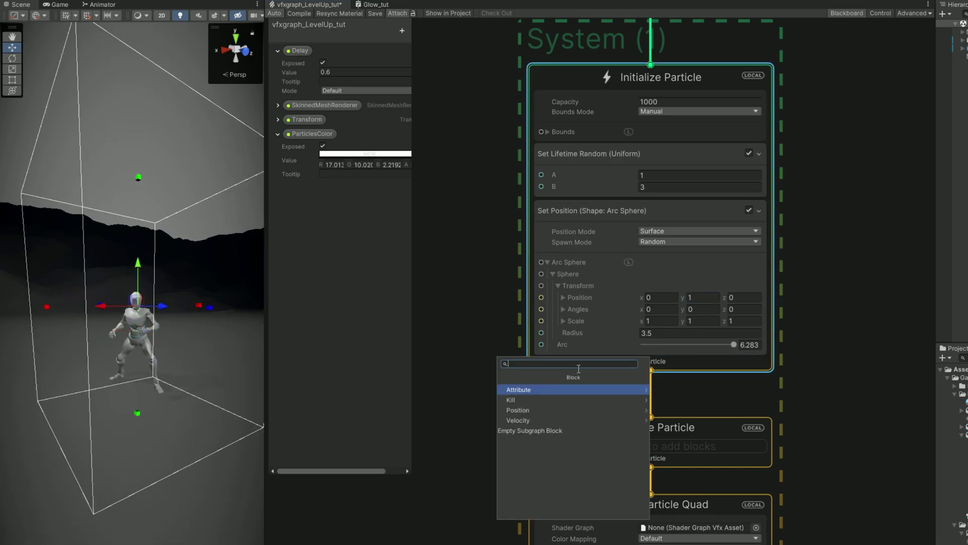
type("distance")
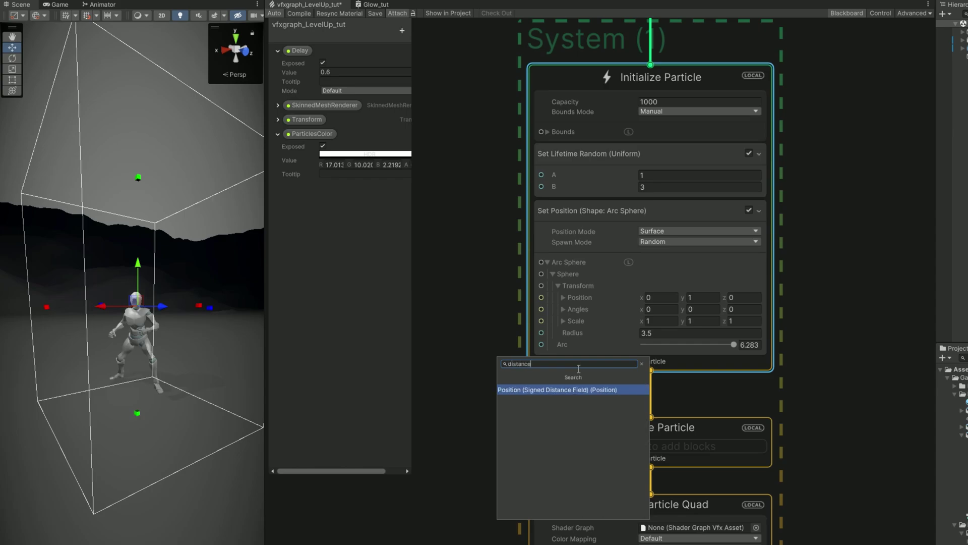
type("veloci")
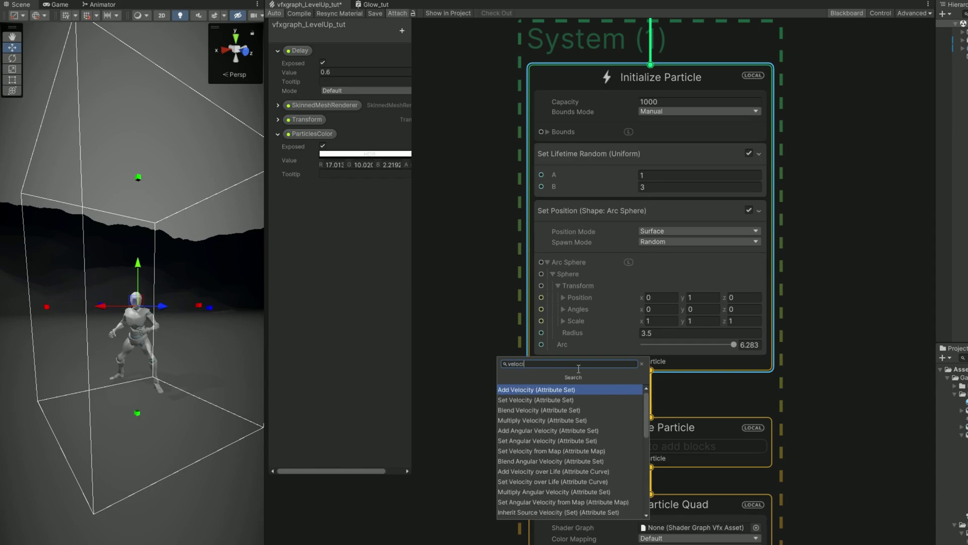
type("ty from")
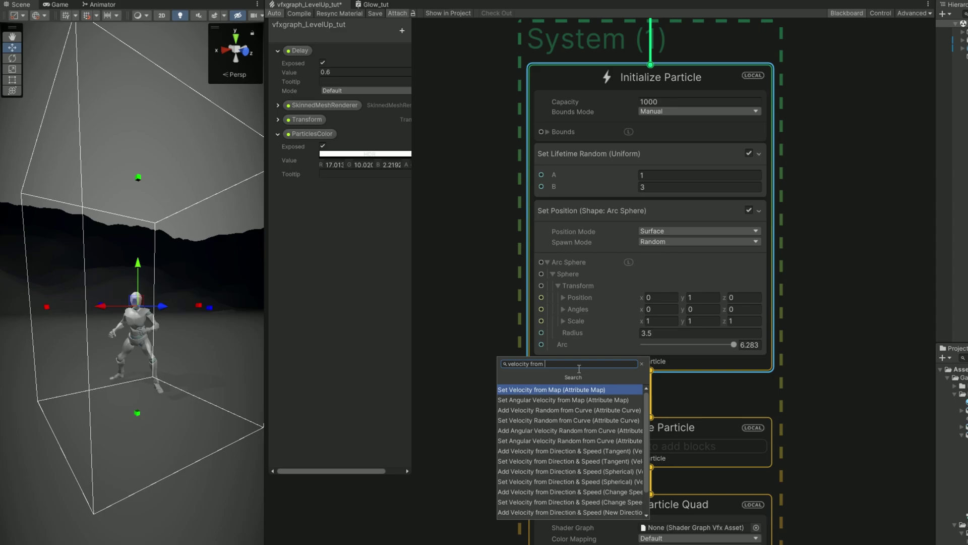
left_click(586, 485)
Configure the spherical velocity block with Random speed mode, center Y 1, Min Speed -10 and Max Speed -20.
scroll(628, 411, "down", 3)
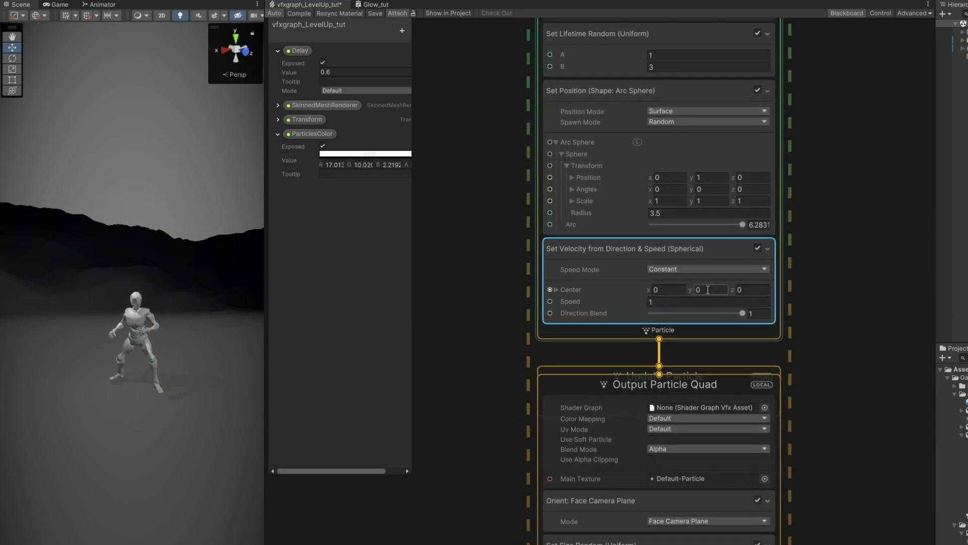
left_click(675, 269)
left_click(675, 291)
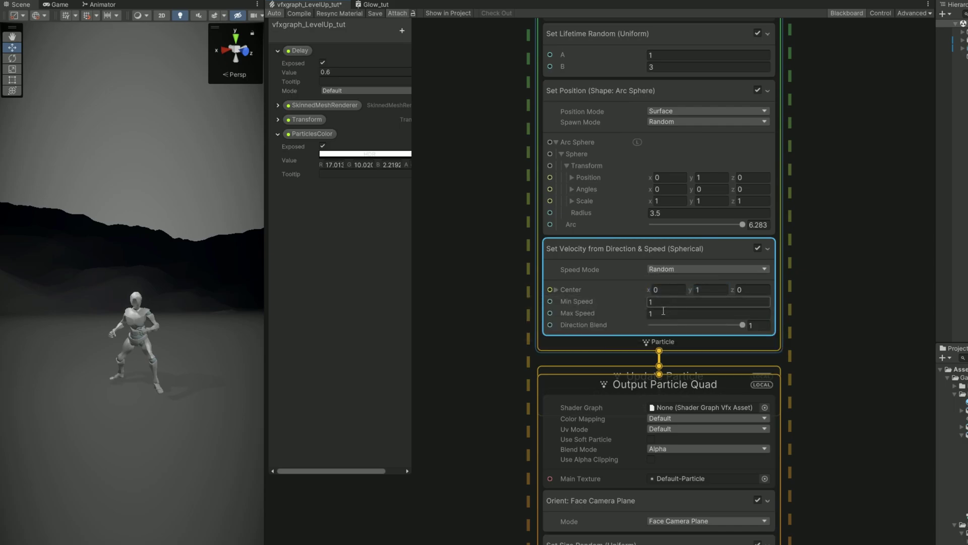
type("-10")
key("Tab")
type("-20")
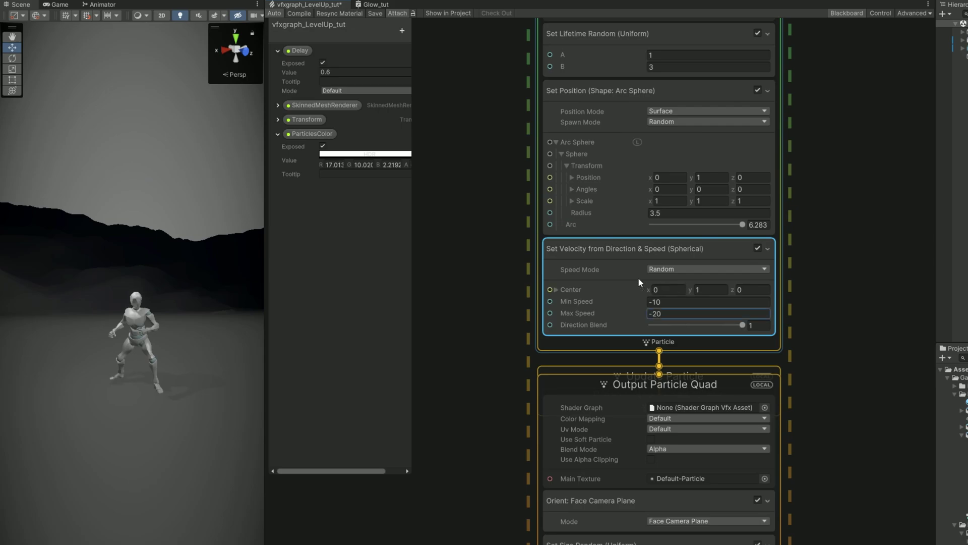
Delete the Single Burst block from the copied system's Spawn context.
middle_click_drag(527, 277, 523, 392)
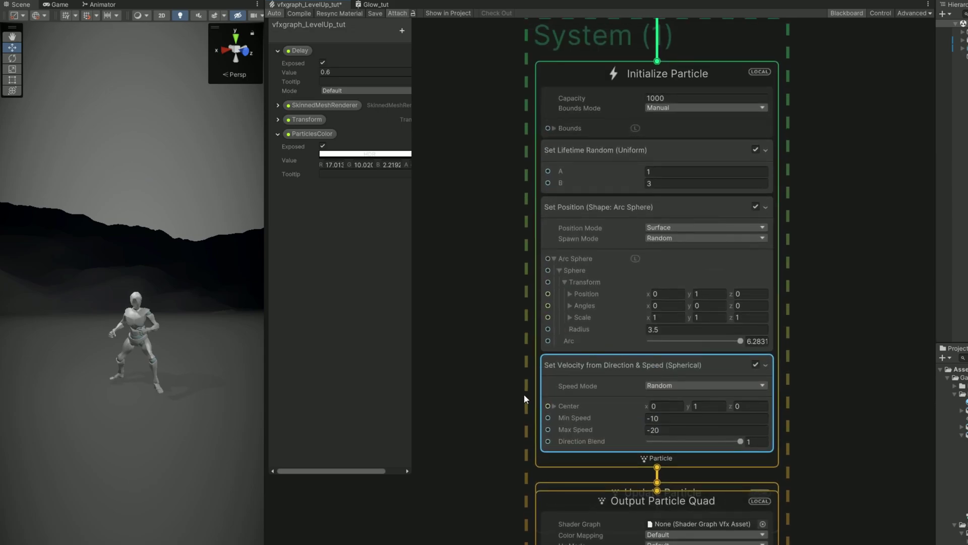
scroll(523, 394, "down", 3)
scroll(482, 329, "up", 1)
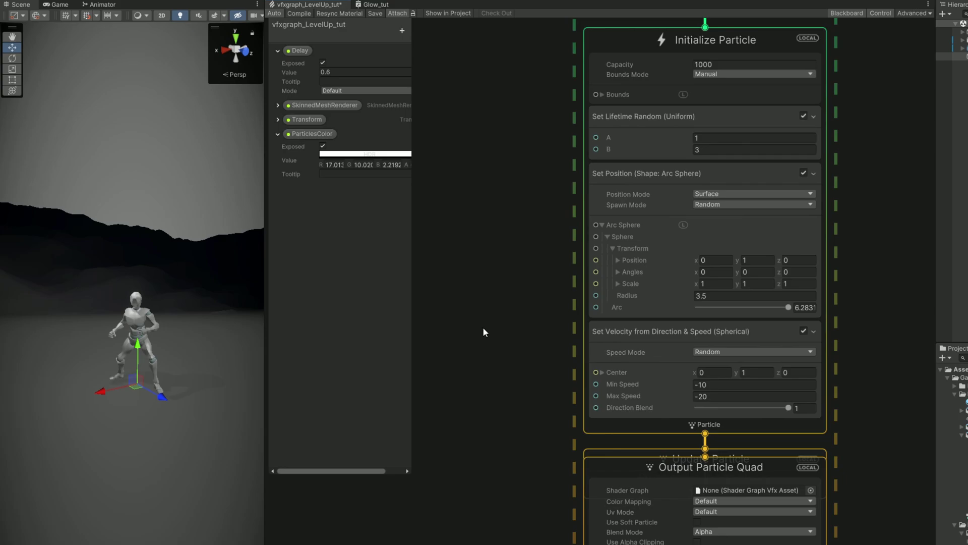
middle_click_drag(517, 103, 475, 490)
middle_click_drag(511, 337, 572, 309)
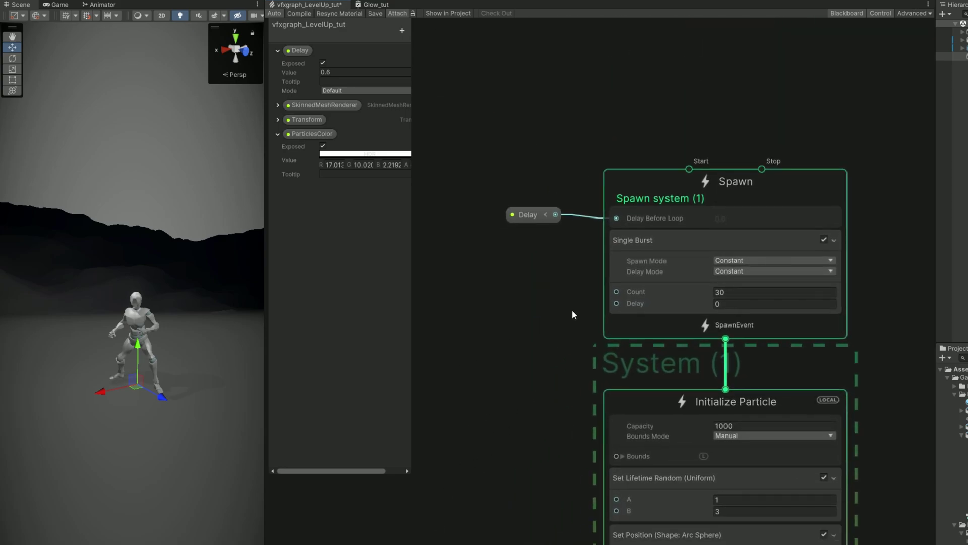
left_click(631, 280)
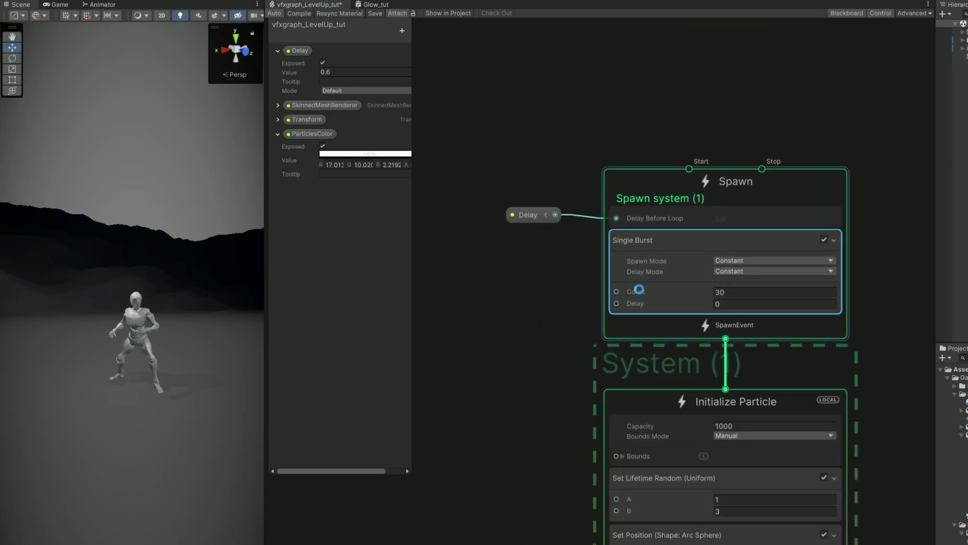
key("Delete")
Add a Constant Spawn Rate block to the copied system's Spawn context with a rate of 200.
left_click(632, 258)
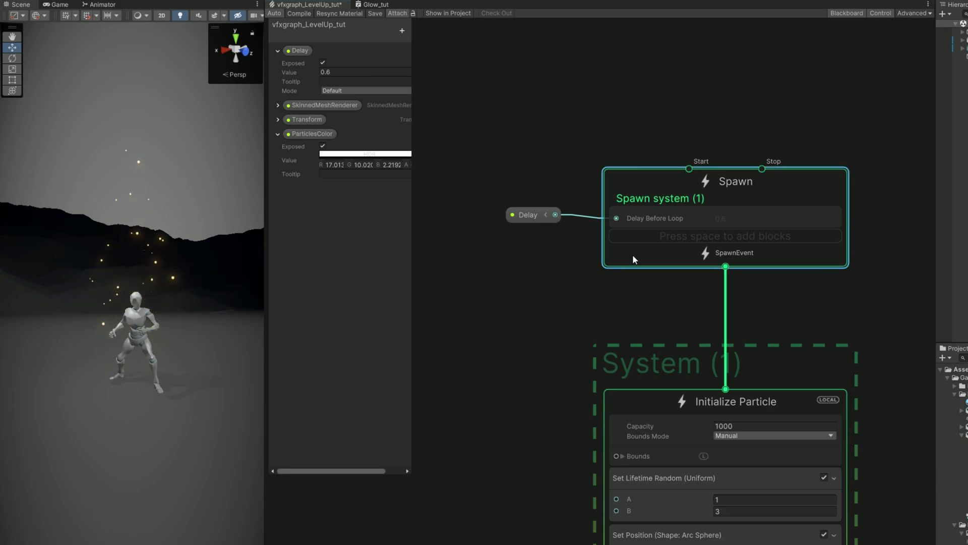
key("space")
type("cons")
key("Return")
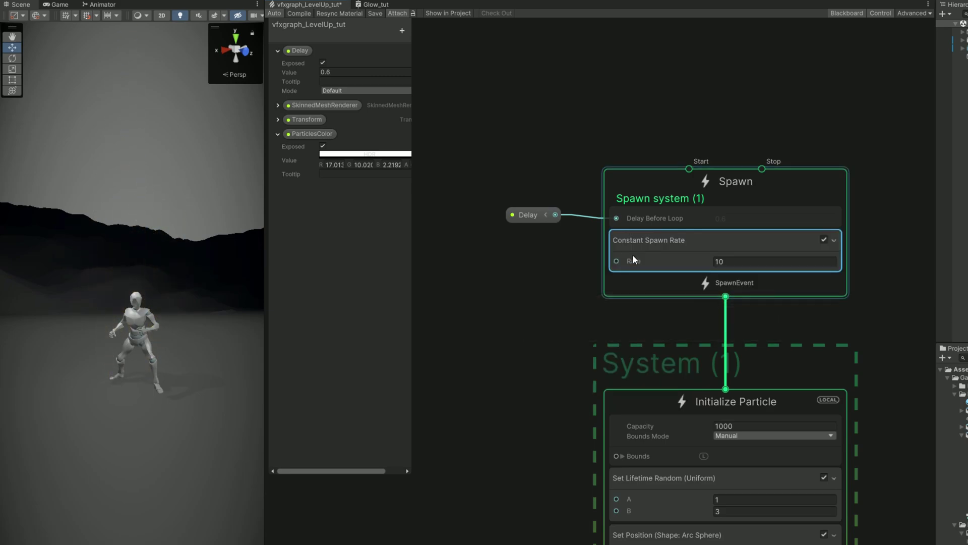
left_click(725, 260)
type("200")
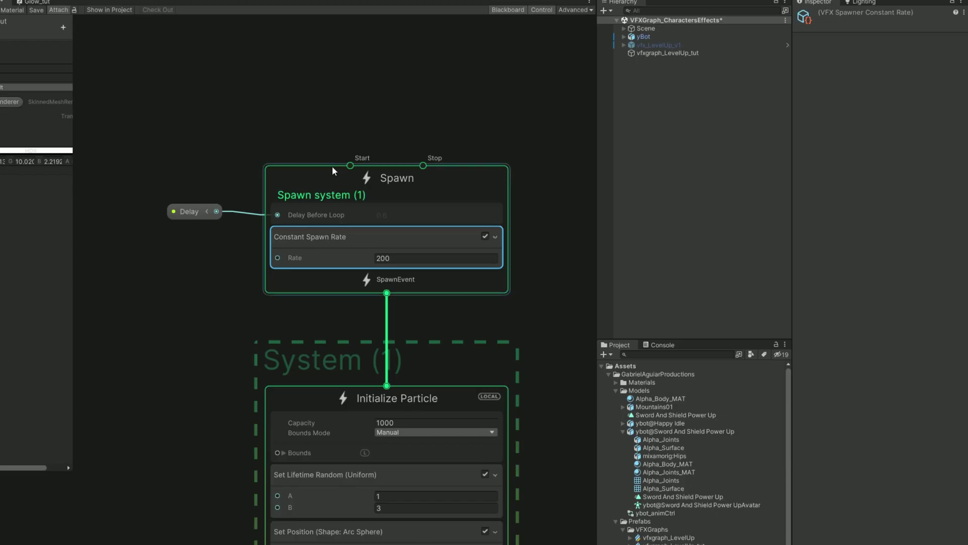
Set the copied Spawn context's Delay Mode to None and its Loop Count and Loop Duration to Constant.
left_click(316, 174)
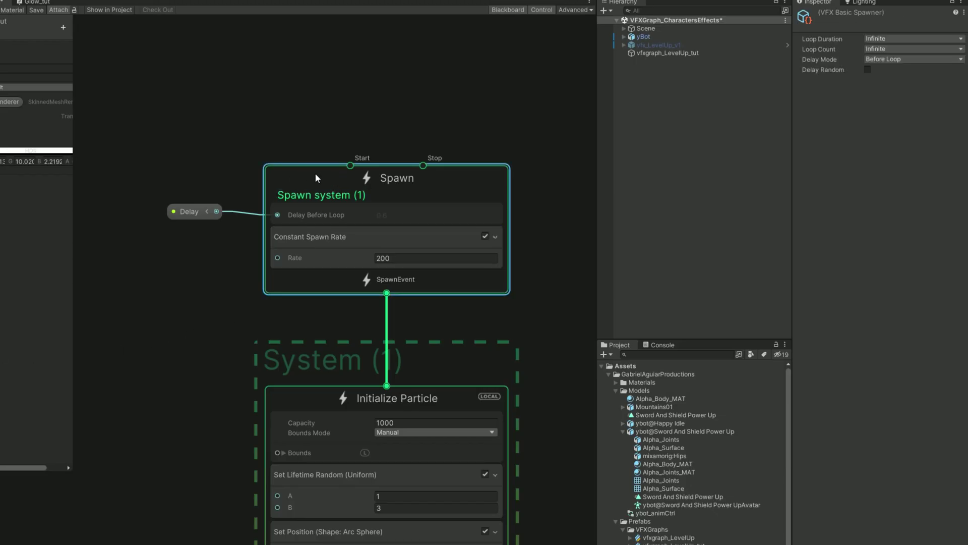
left_click(883, 59)
left_click(882, 71)
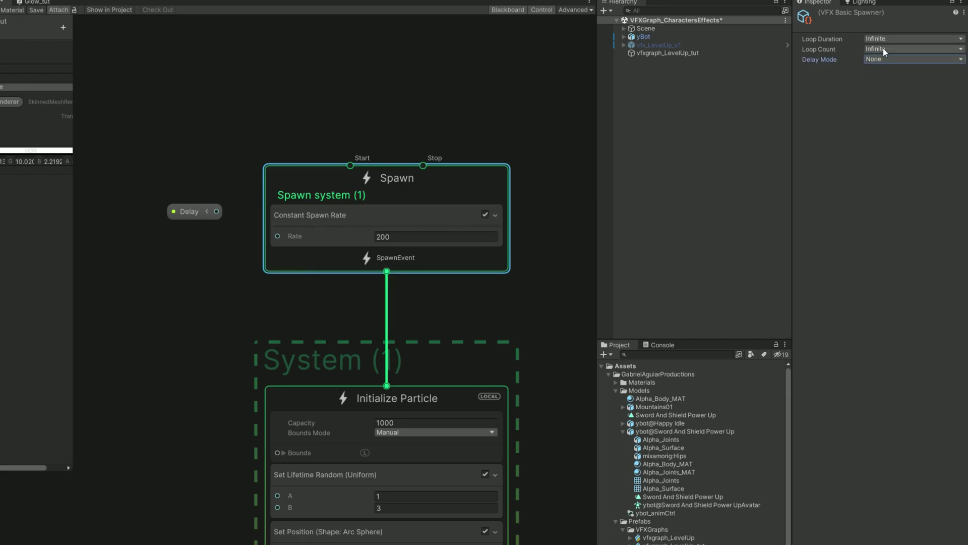
left_click(883, 47)
left_click(892, 72)
left_click(884, 39)
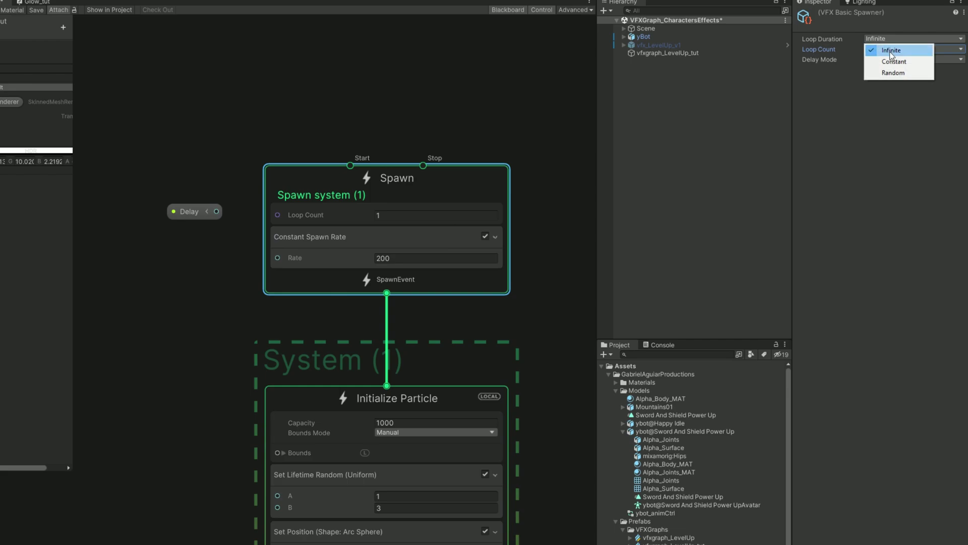
left_click(889, 61)
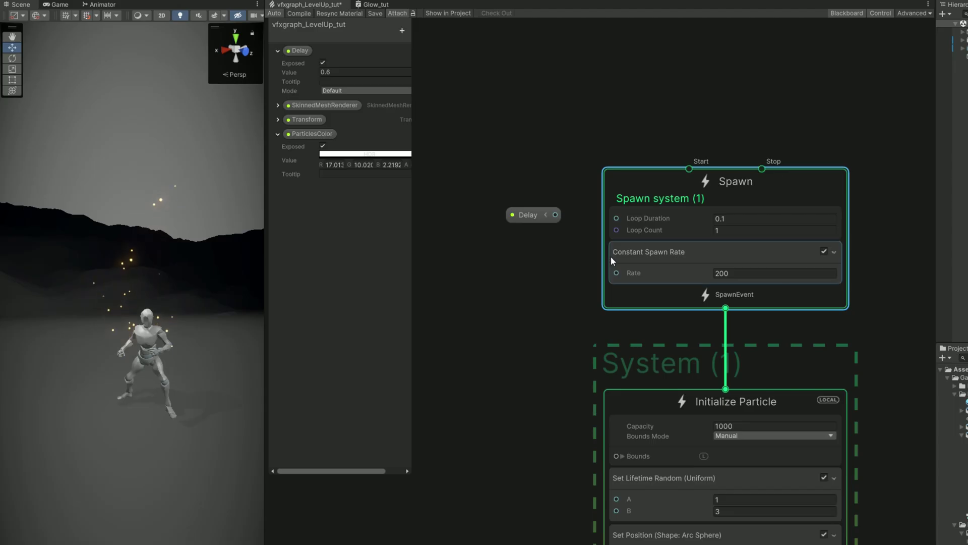
Move the Delay node away from the copied Spawn context and feed it into a new Subtract node.
scroll(267, 254, "up", 2)
left_click_drag(164, 202, 65, 210)
middle_click_drag(486, 183, 575, 182)
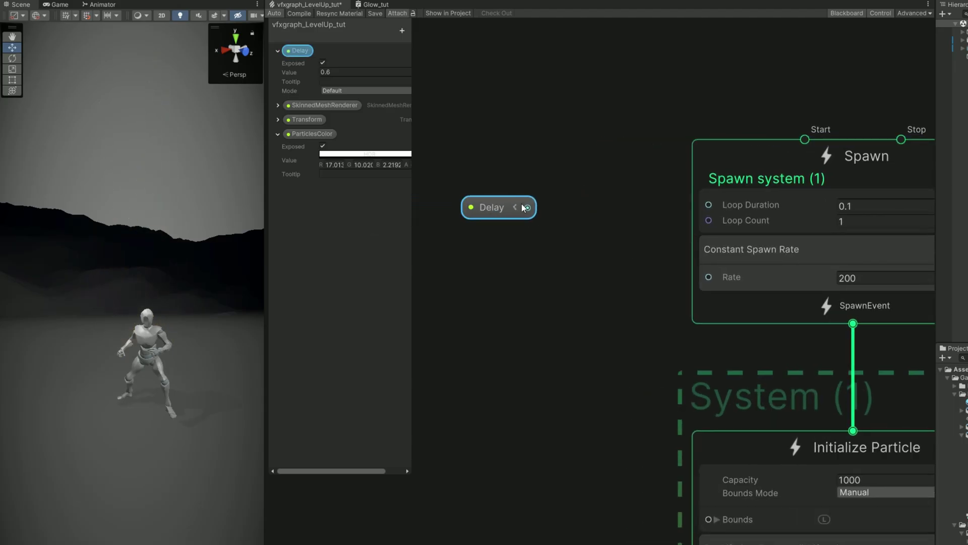
left_click_drag(527, 207, 559, 156)
type("su")
key("Return")
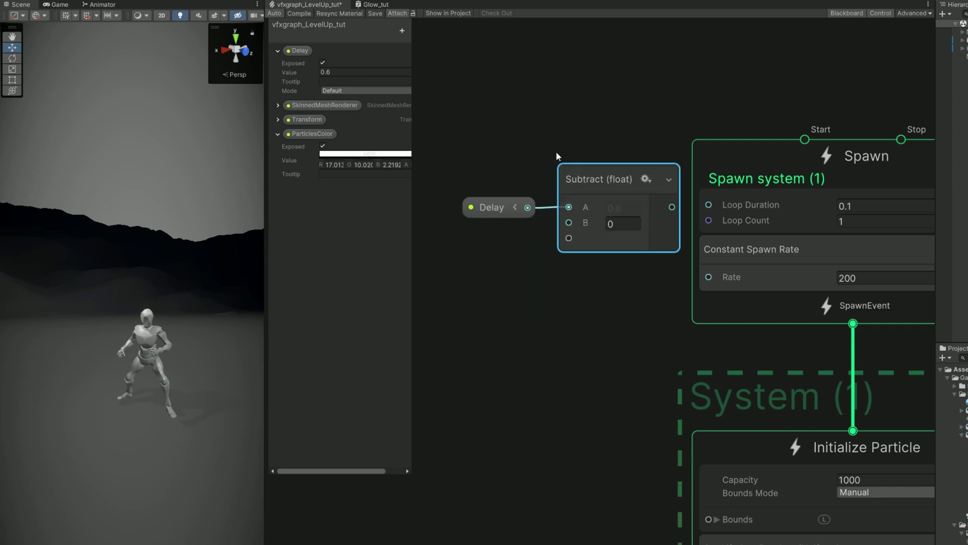
Set the Subtract node's B value to 0.15 and connect its output to the Spawn context's Loop Duration.
left_click(628, 226)
type(".15")
key("Return")
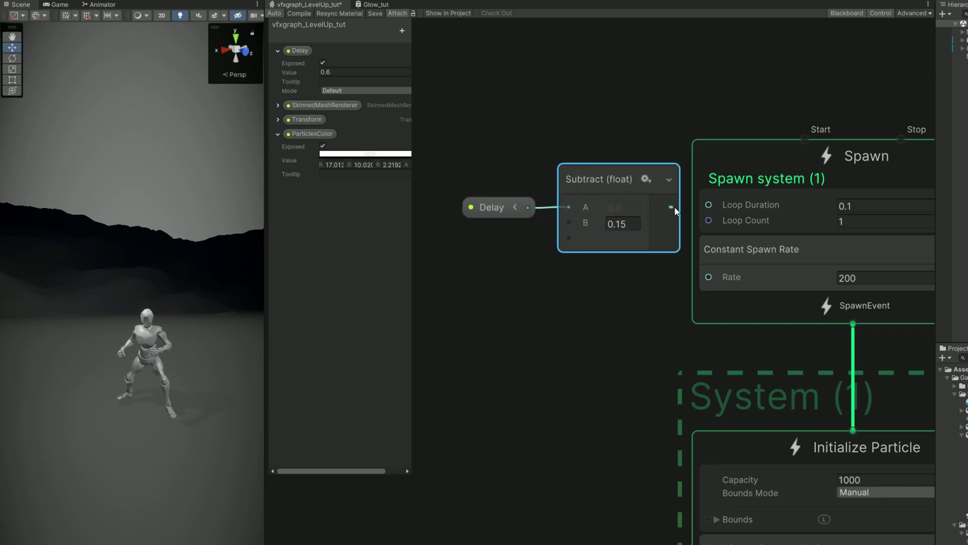
left_click_drag(672, 207, 709, 205)
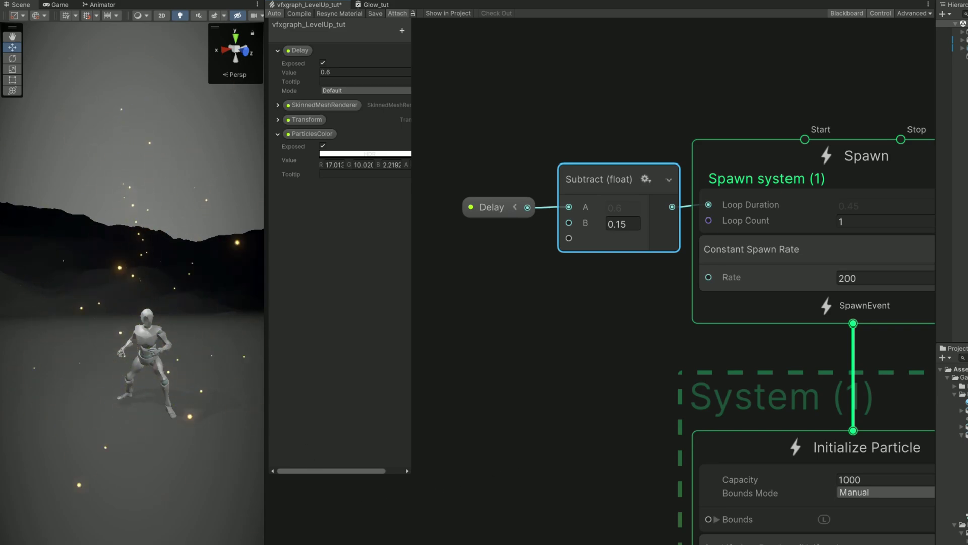
Move the copied system's Output Particle Quad context down so it clears the Update Particle context.
middle_click_drag(590, 519, 539, 416)
scroll(546, 479, "down", 4)
middle_click_drag(546, 487, 551, 263)
middle_click_drag(601, 509, 607, 373)
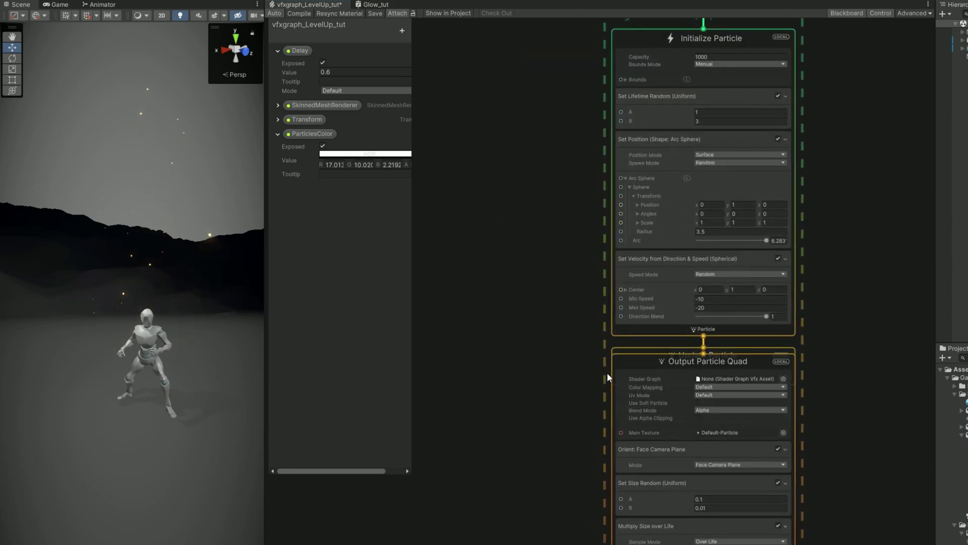
scroll(607, 372, "up", 1)
left_click_drag(634, 359, 633, 468)
Add a Kill (Sphere) block to the copied system's Update Particle context.
left_click(631, 372)
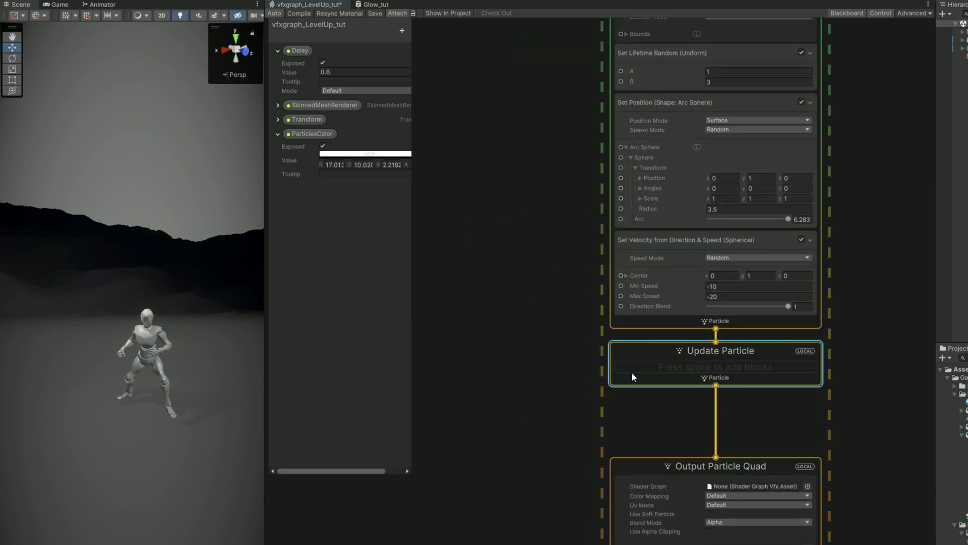
key("space")
type("kill")
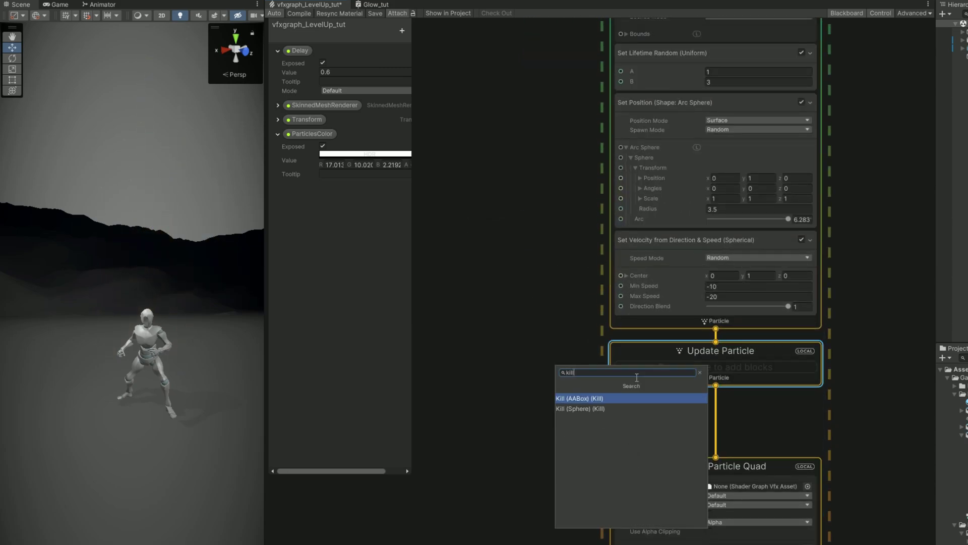
key("Down")
key("Return")
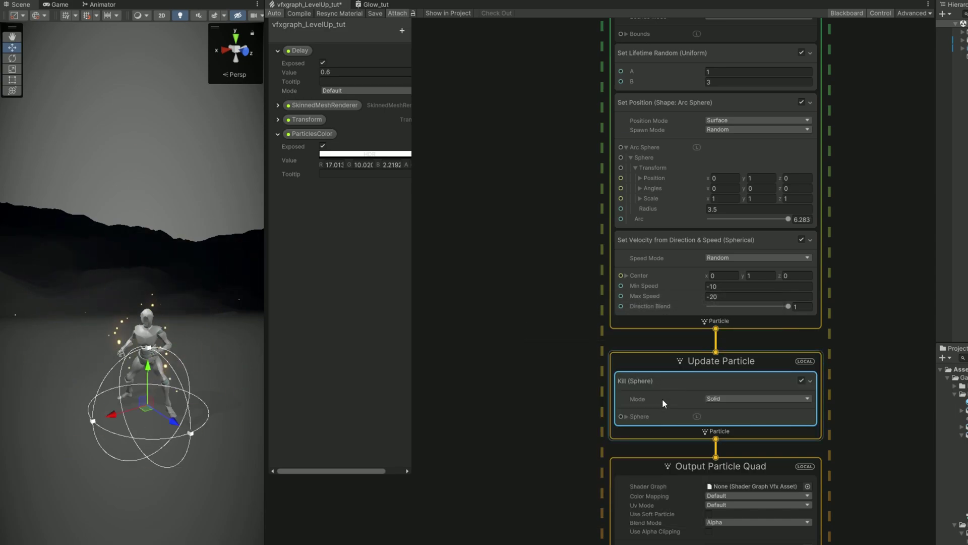
Expand the Kill (Sphere) block's sphere settings and move the Output Particle Quad context down to make room.
left_click(626, 417)
middle_click_drag(596, 489, 607, 384)
left_click_drag(637, 365, 637, 408)
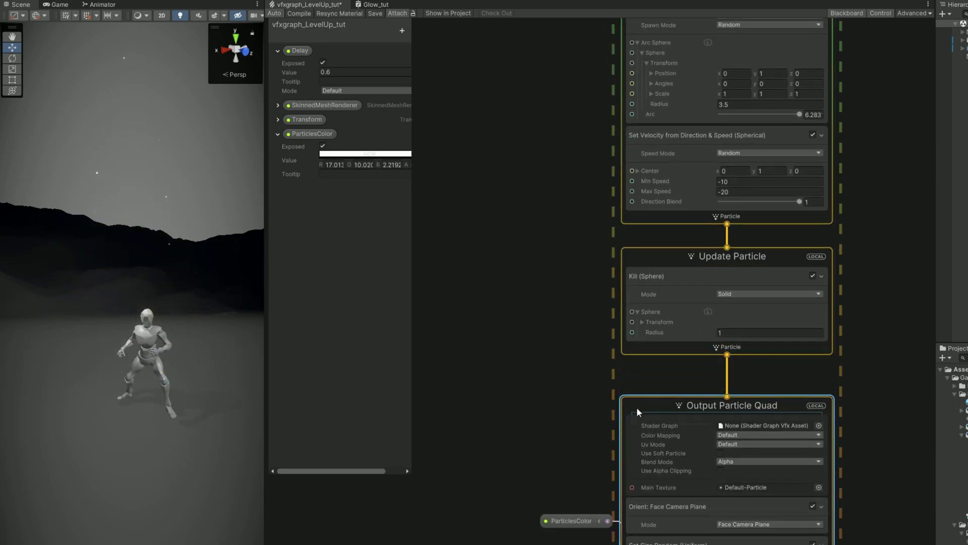
Set the kill sphere's Y position to 1 and its radius to 0.3.
left_click(654, 329)
left_click(641, 322)
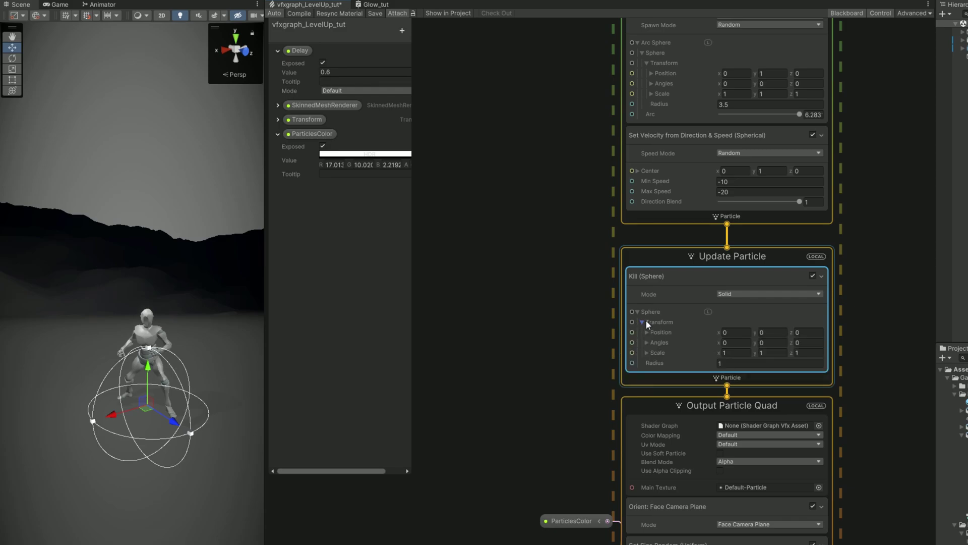
type("1")
left_click(754, 363)
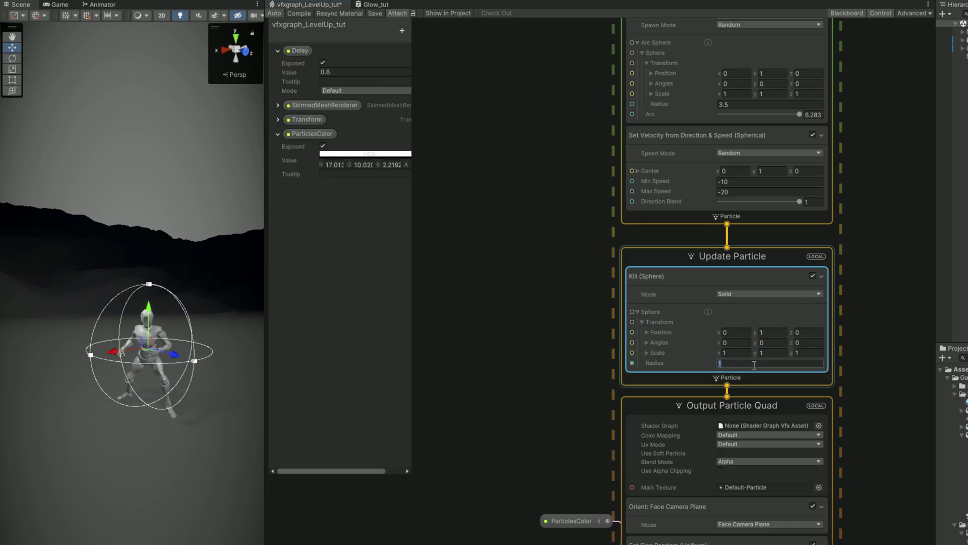
type("0.3")
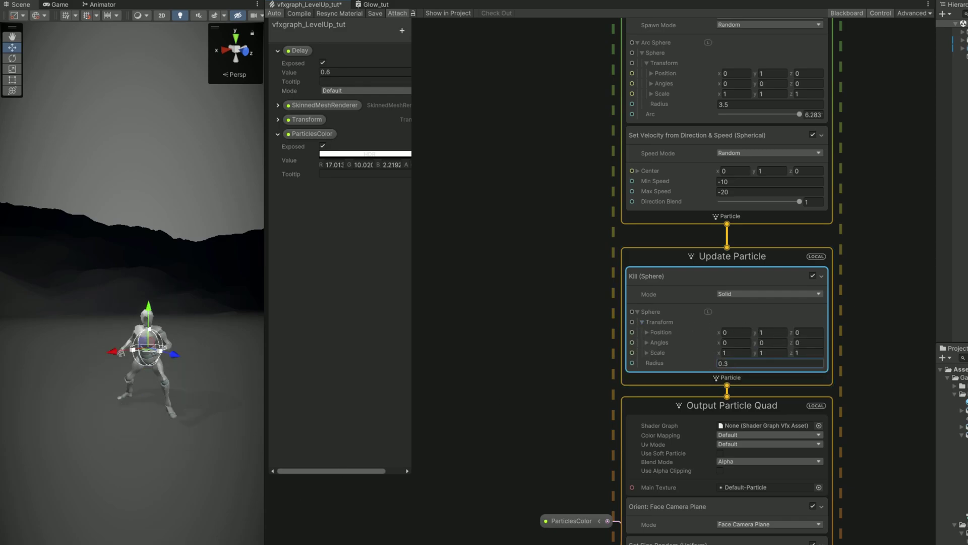
key("Return")
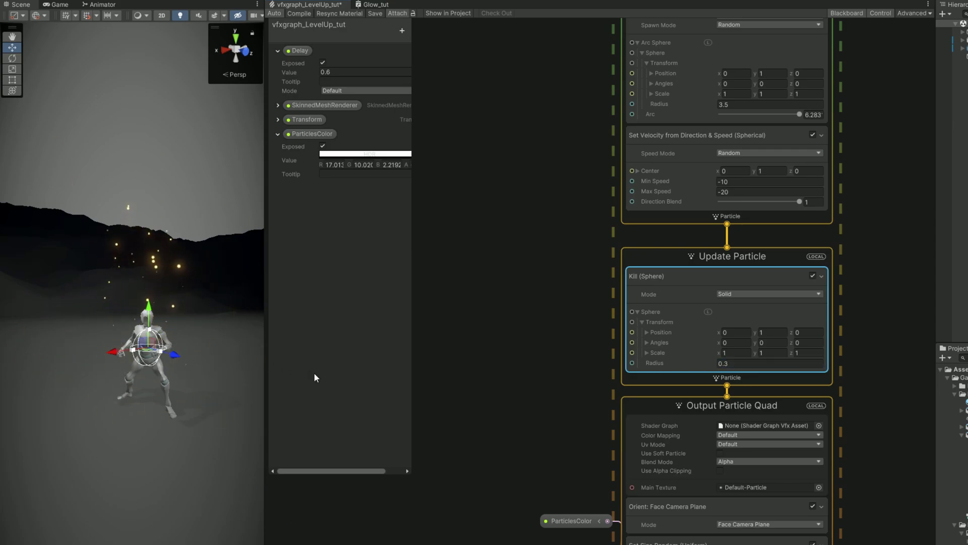
Add a Set Scale.XYZ block above Set Size Random in the second system's Output Particle Quad context.
middle_click_drag(571, 436, 566, 369)
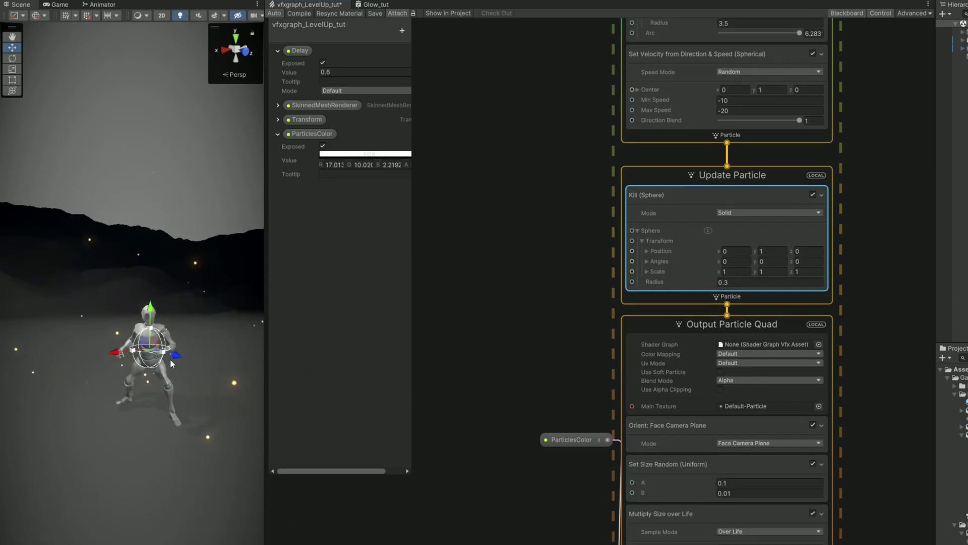
middle_click_drag(521, 394, 501, 356)
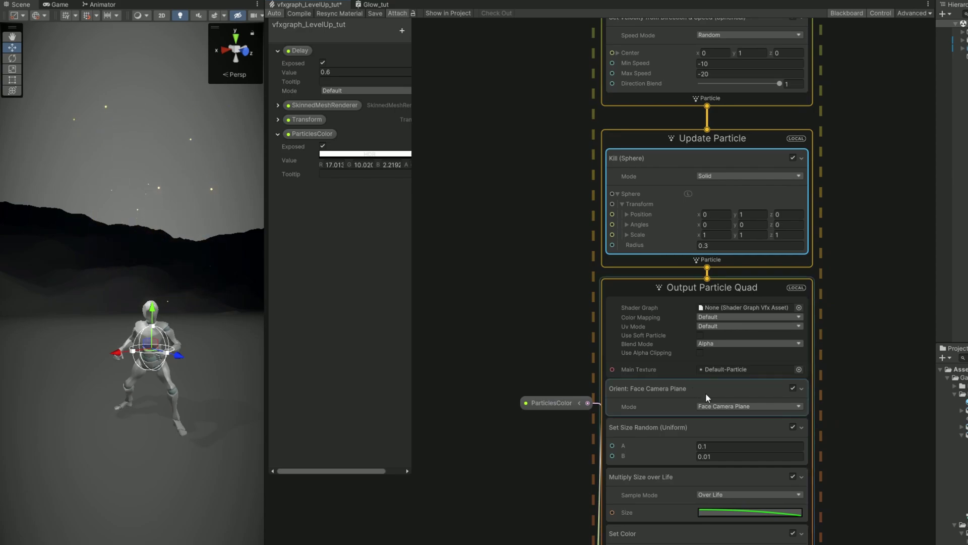
left_click(682, 422)
key("space")
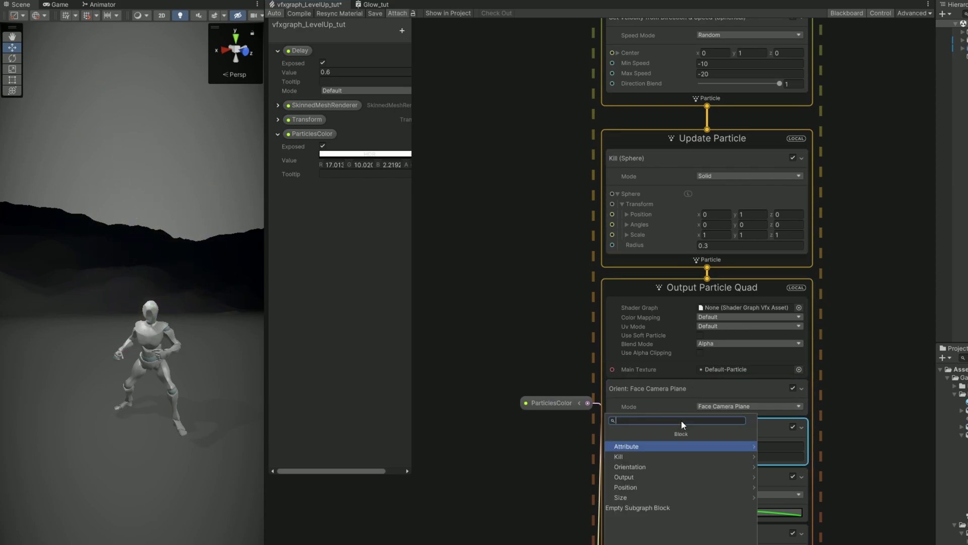
type("set scale")
key("Return")
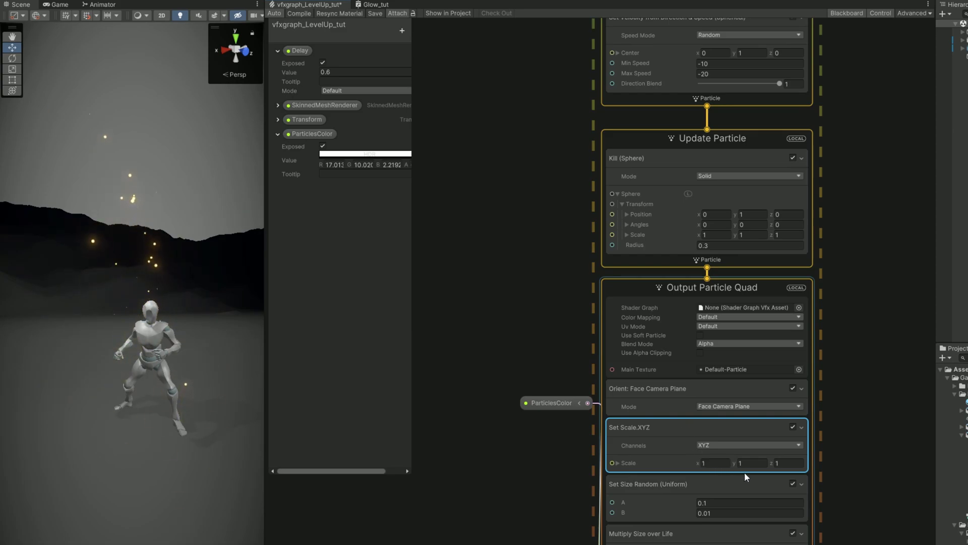
Set the new scale block's Y to 4 and the Orient block's mode to Along Velocity.
left_click(753, 464)
type("4")
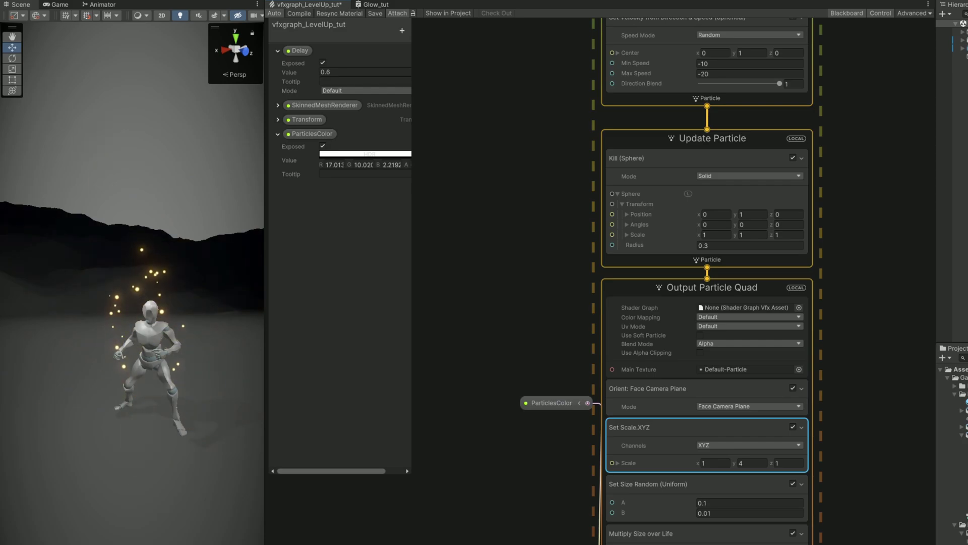
left_click(727, 407)
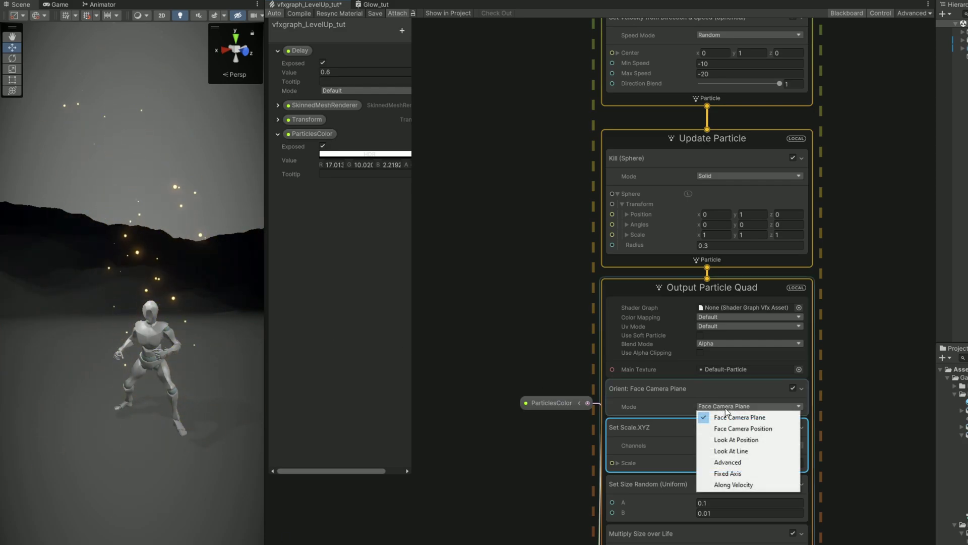
left_click(733, 484)
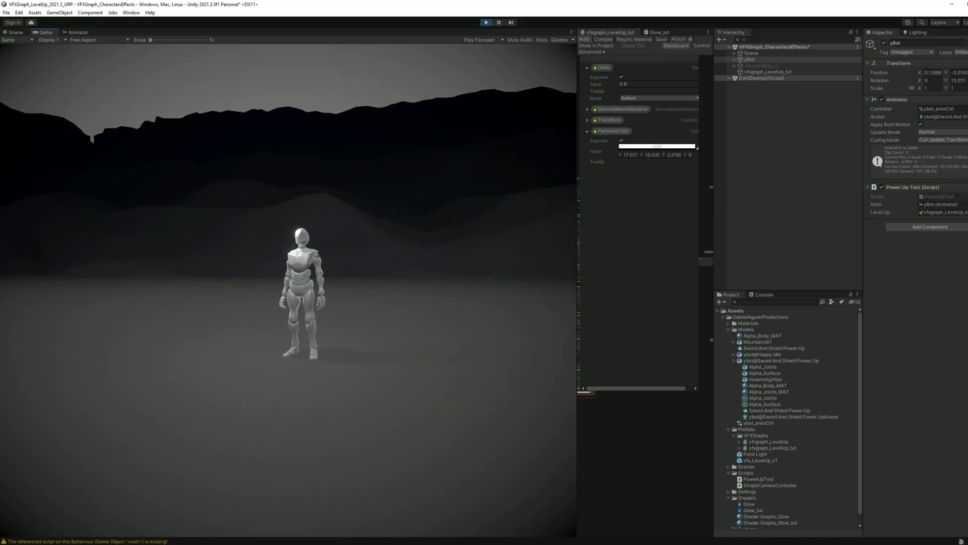
Trigger the character's level-up in play mode to preview the glow and the inward-rushing particles.
key("space")
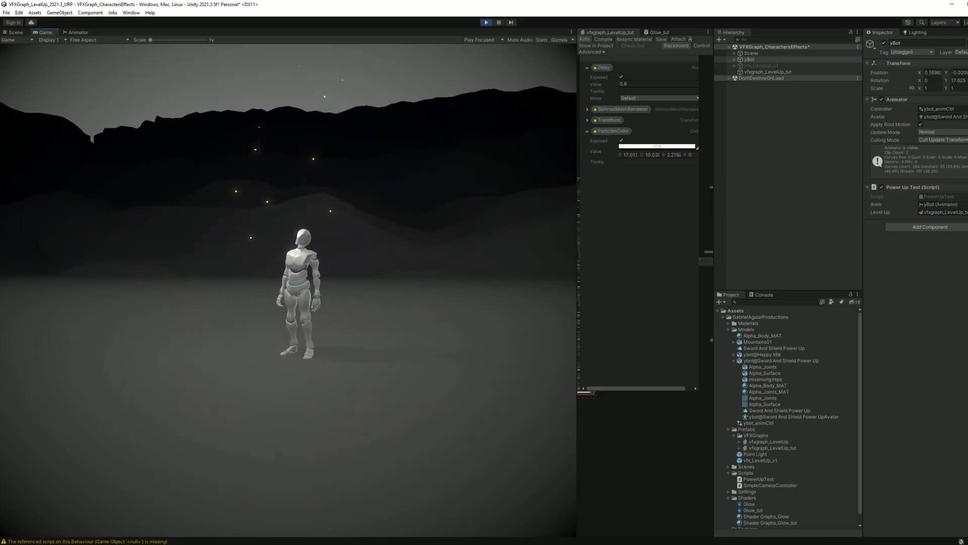
key("space")
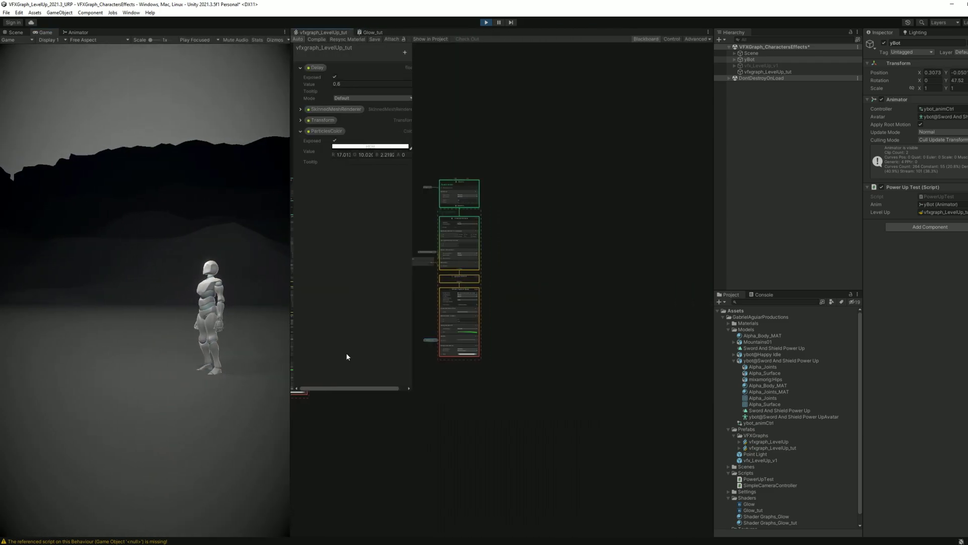
Duplicate the entire first particle system, from its Spawn context to its output, together with its connected input nodes.
left_click_drag(291, 399, 478, 402)
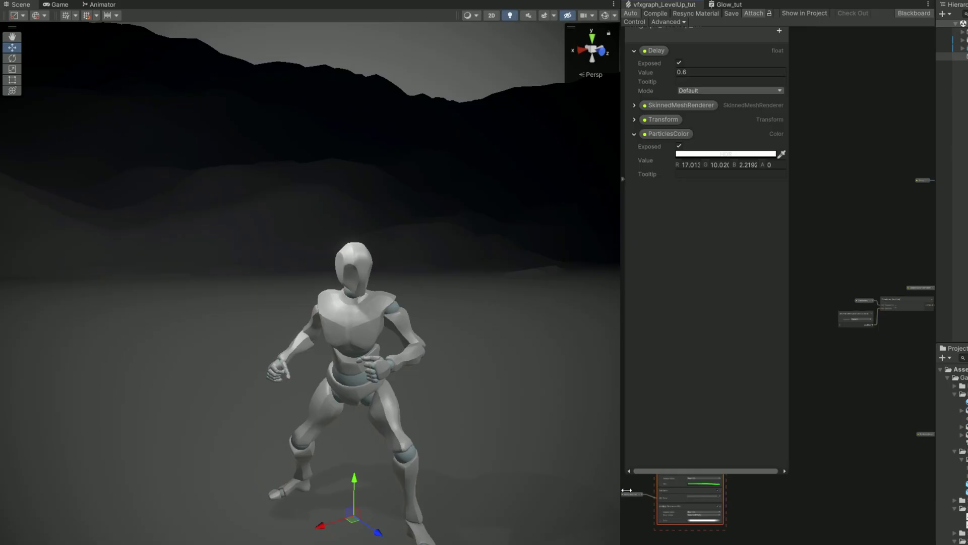
left_click_drag(627, 490, 408, 494)
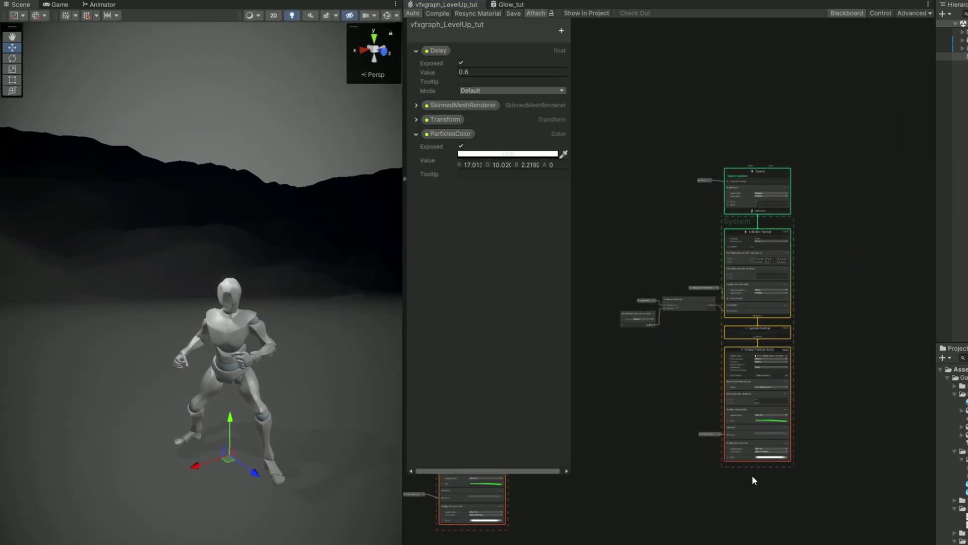
middle_click_drag(836, 486, 812, 505)
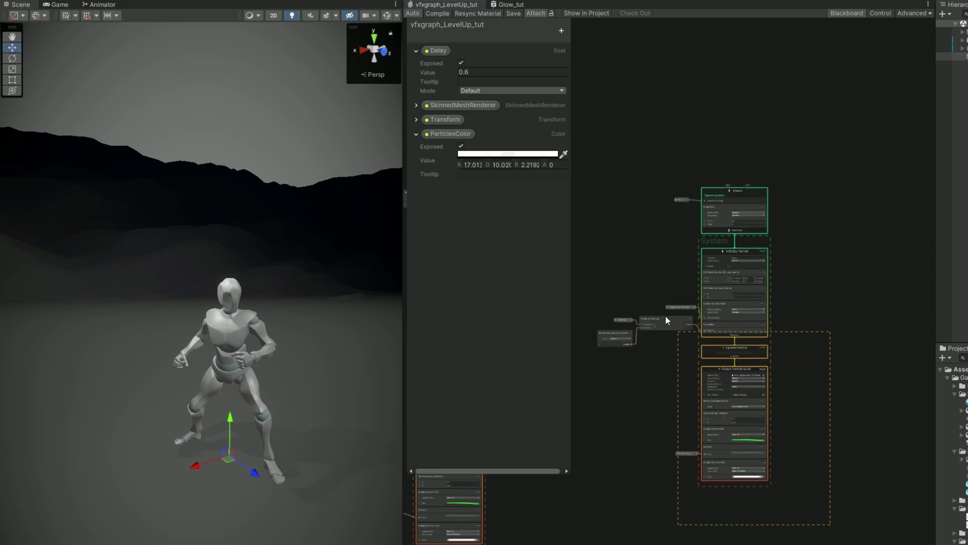
left_click_drag(587, 199, 581, 178)
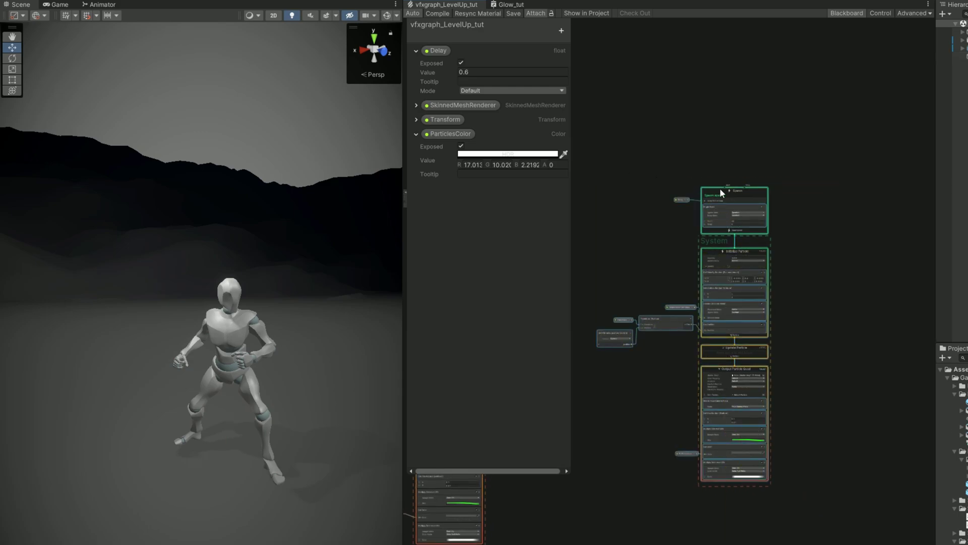
scroll(719, 188, "up", 3)
scroll(719, 188, "up", 3)
middle_click_drag(844, 283, 797, 254)
scroll(796, 254, "down", 4)
middle_click_drag(887, 256, 642, 230)
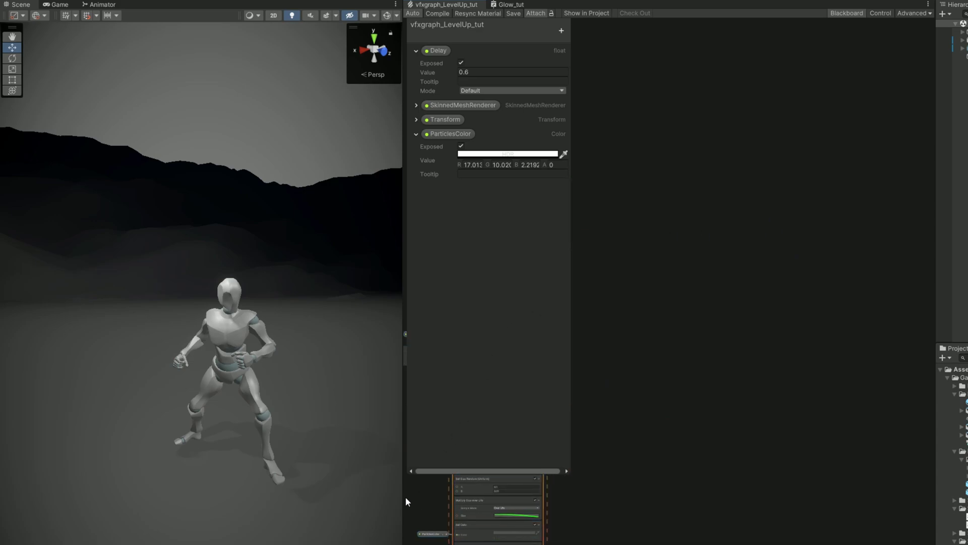
key("ctrl+d")
Move the duplicated system and its input nodes into the empty area to the right of the original system.
left_click_drag(404, 495, 217, 486)
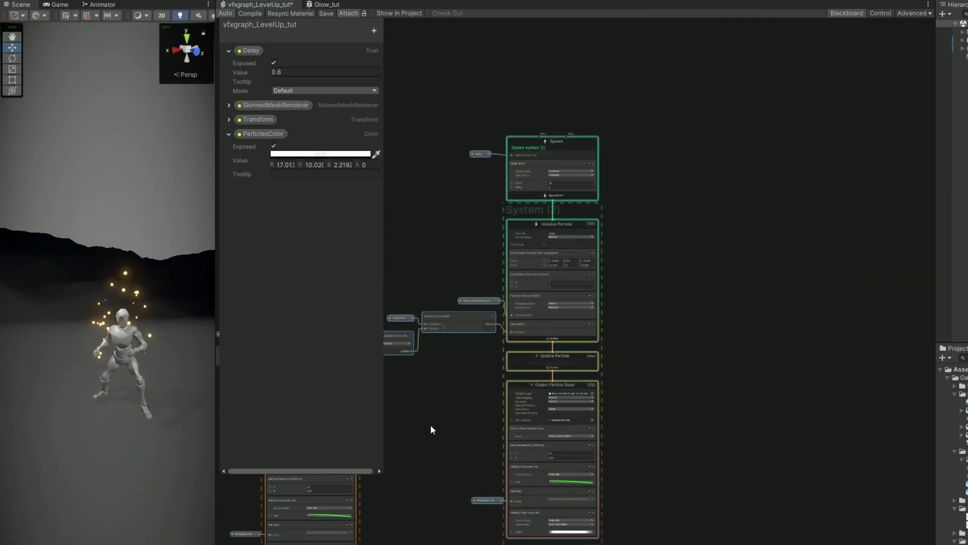
middle_click_drag(437, 425, 528, 437)
left_click_drag(637, 156, 750, 183)
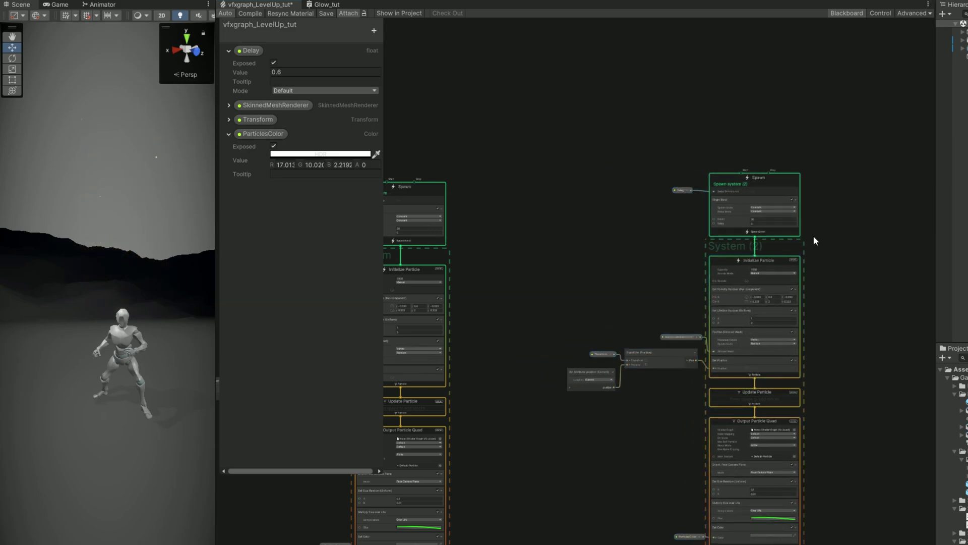
Set the Single Burst count in Spawn system (2) to 1.
scroll(811, 236, "up", 4)
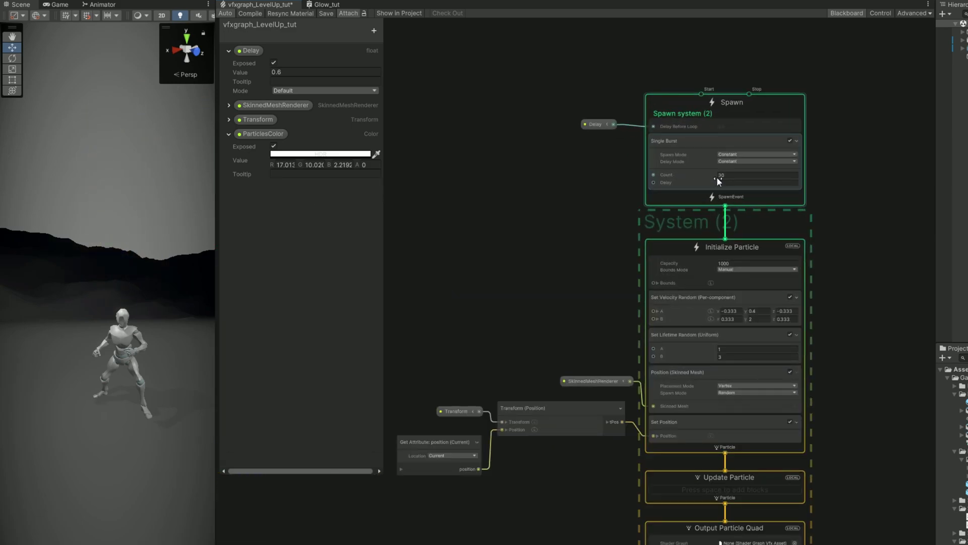
left_click(732, 176)
scroll(707, 297, "up", 2)
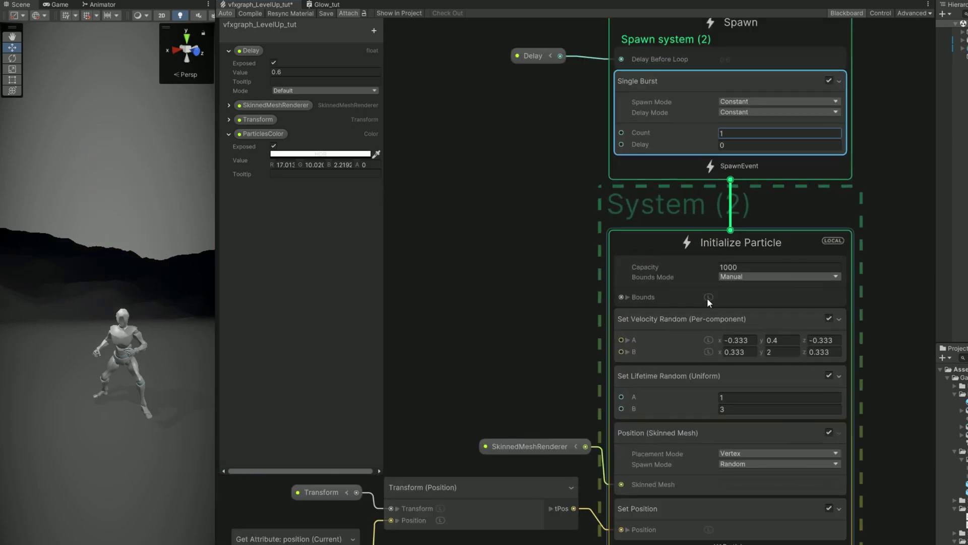
Delete System (2)'s Set Velocity Random block and set its random lifetime to A 0.15 and B 0.2.
key("Delete")
middle_click_drag(604, 346, 582, 244)
left_click(759, 242)
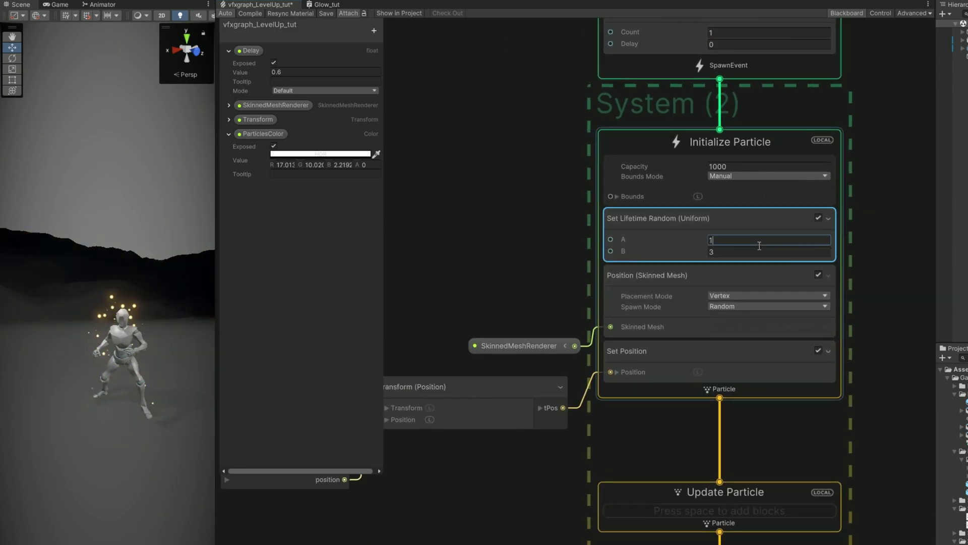
middle_click_drag(558, 296, 623, 254)
Delete System (2)'s Position (Skinned Mesh) block and its position input nodes, and set the Set Position block's Y to 1.
left_click(708, 247)
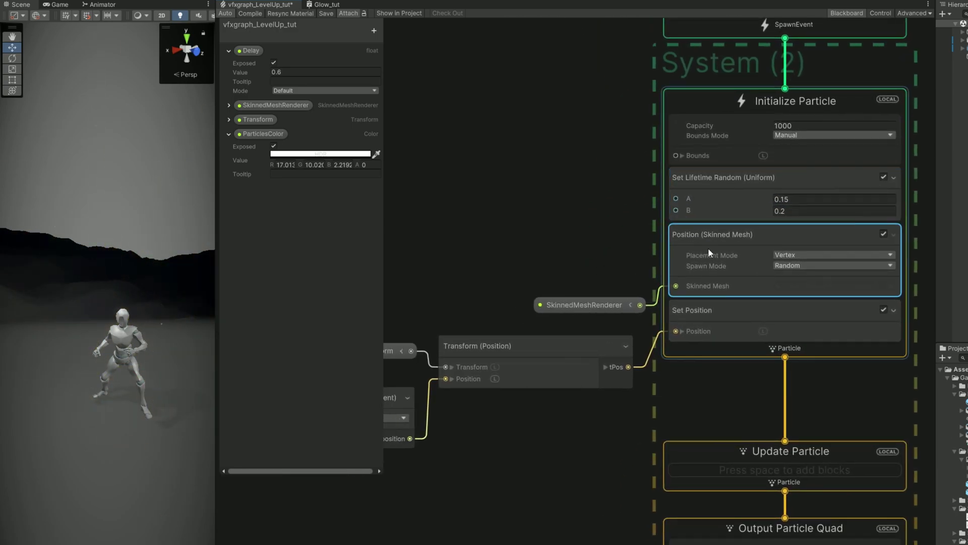
key("Delete")
middle_click_drag(642, 294, 706, 282)
left_click(663, 370)
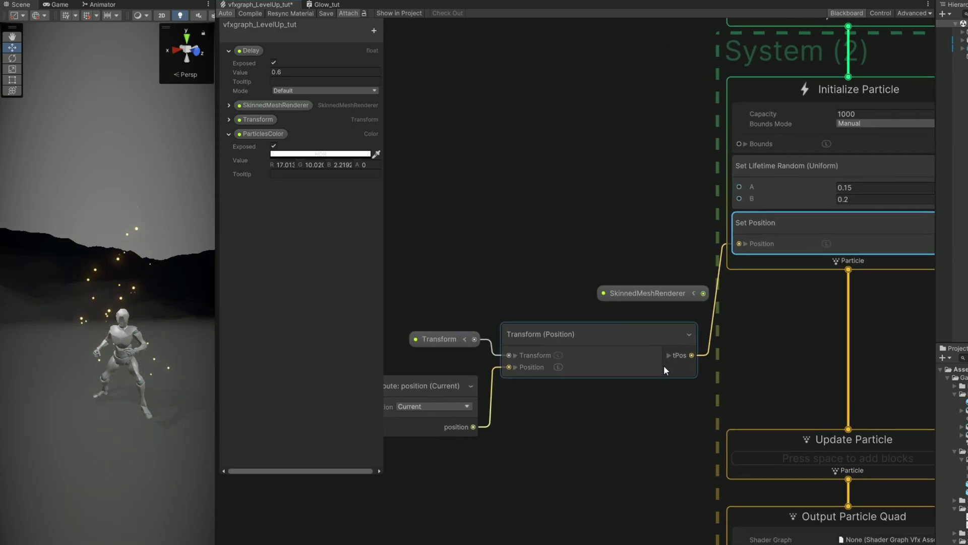
left_click_drag(401, 265, 400, 265)
key("Delete")
middle_click_drag(901, 250, 822, 261)
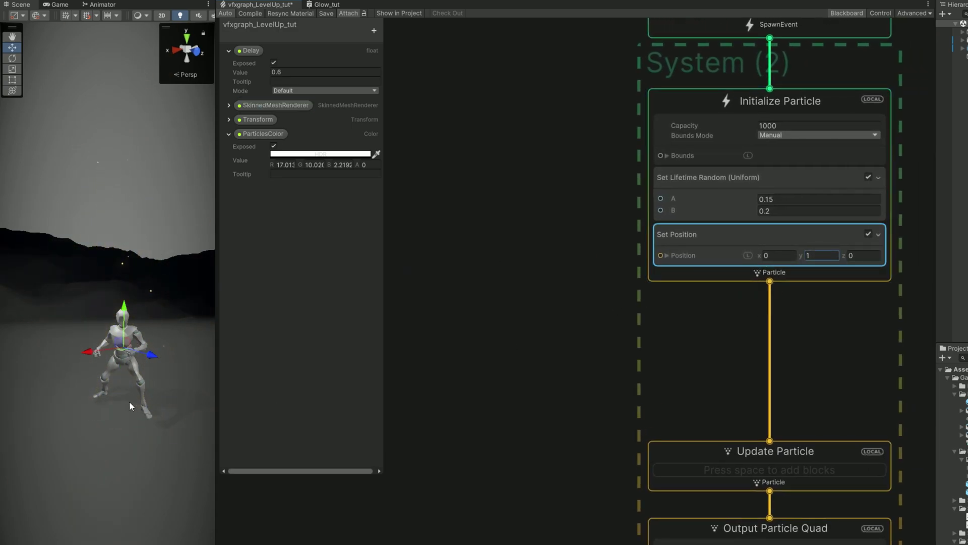
Set the Set Size Random block in System (2)'s Output Particle Quad to A 4 and B 5.
middle_click_drag(603, 432, 542, 310)
middle_click_drag(525, 435, 531, 290)
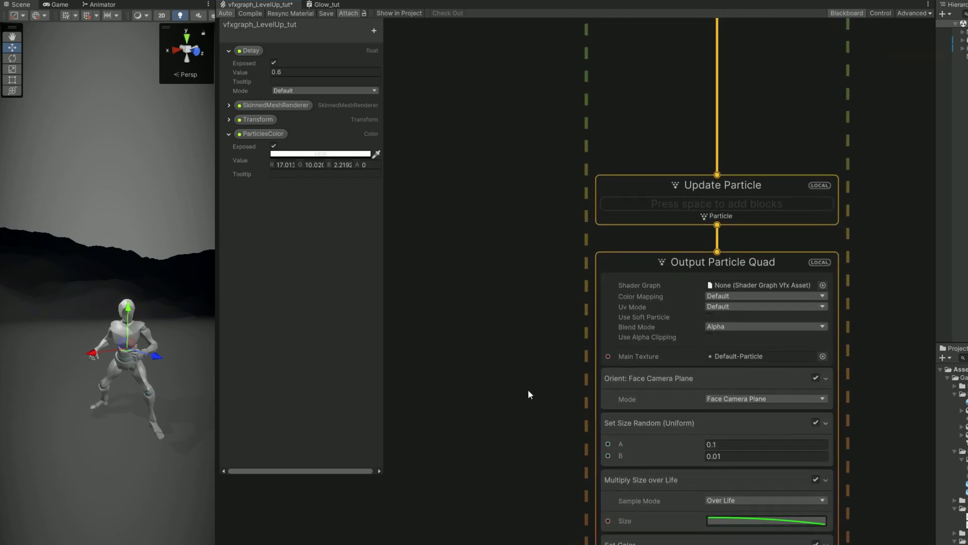
middle_click_drag(528, 389, 529, 308)
scroll(520, 419, "down", 2)
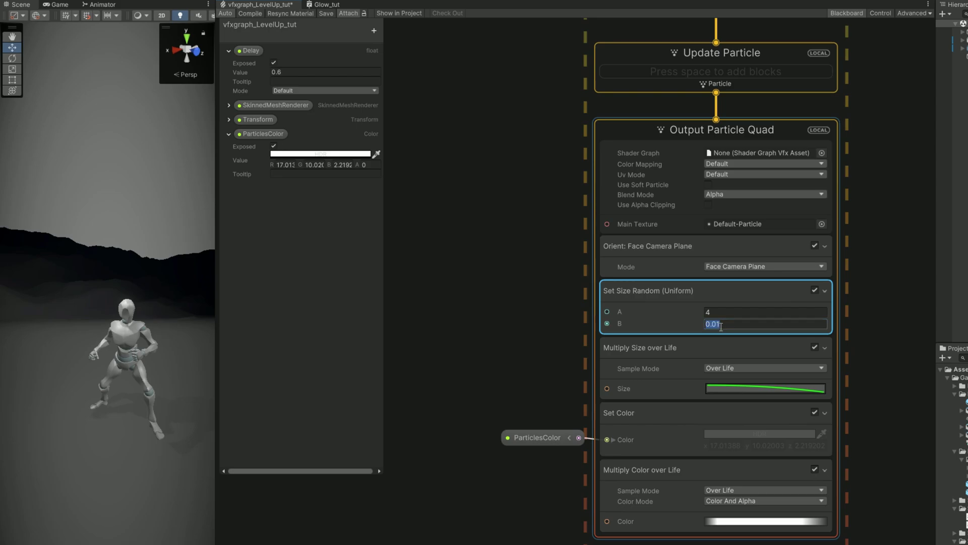
middle_click_drag(551, 358, 637, 343)
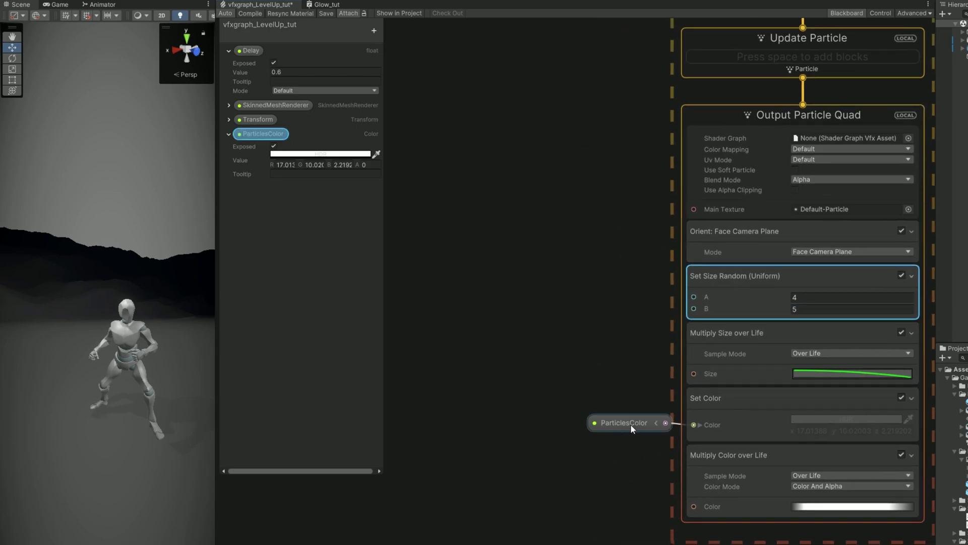
Multiply System (2)'s ParticlesColor by 0.1 with a new Multiply node and connect the result to the Set Color block.
left_click_drag(630, 424, 512, 425)
key("space")
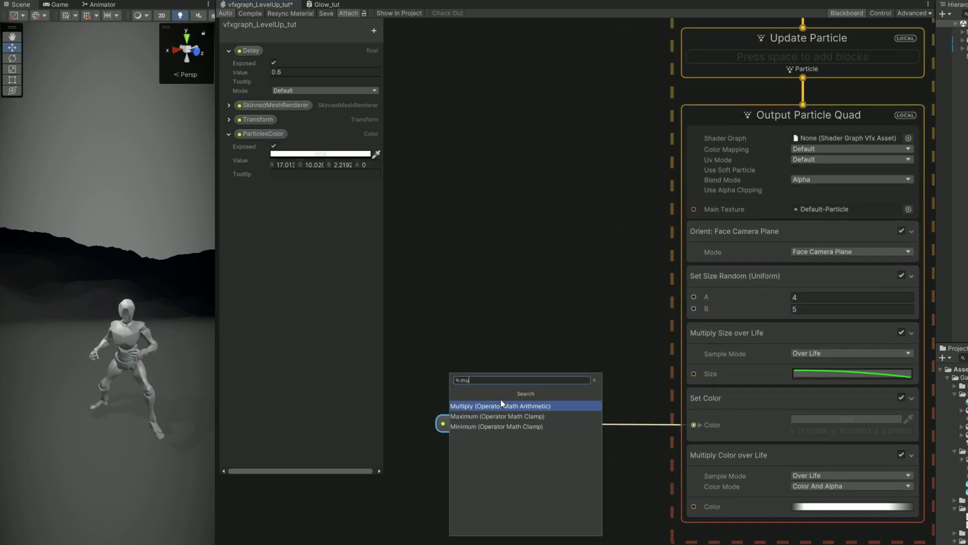
left_click(502, 406)
left_click_drag(600, 402, 495, 468)
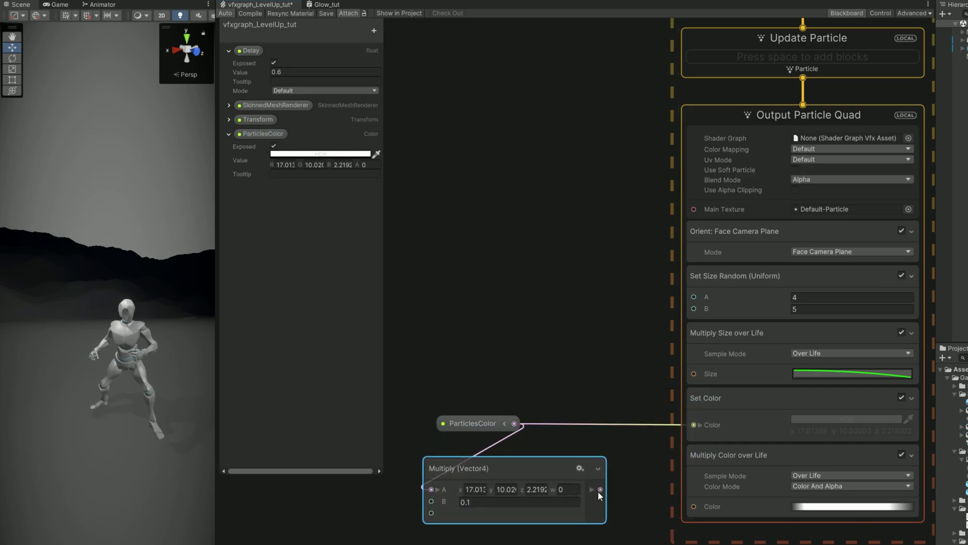
left_click_drag(617, 435, 694, 425)
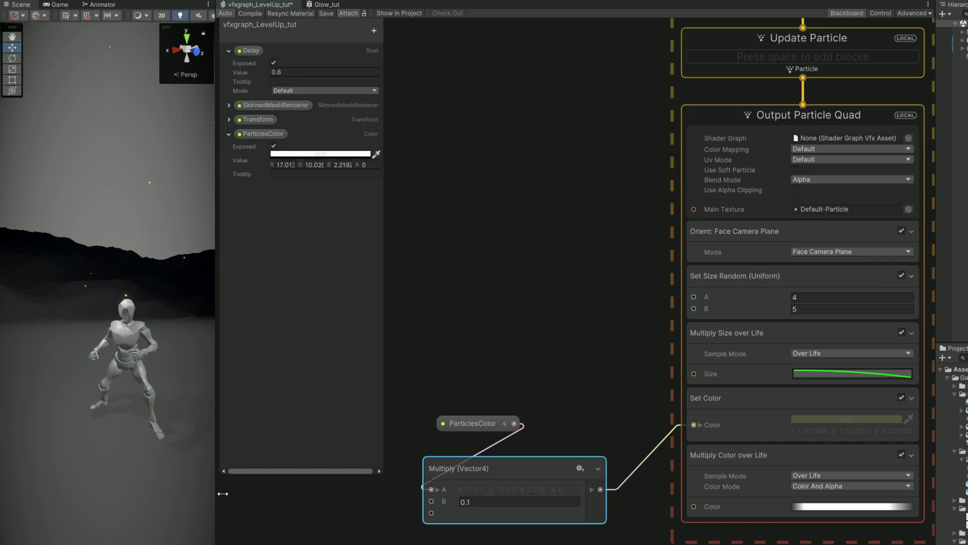
Enable Use Soft Particle on System (2)'s Output Particle Quad context.
left_click_drag(222, 493, 307, 493)
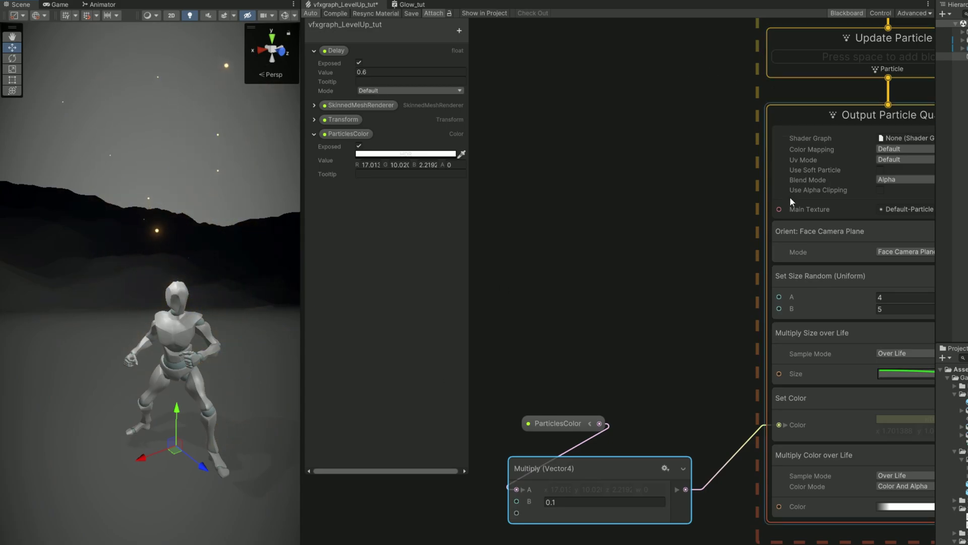
left_click(880, 170)
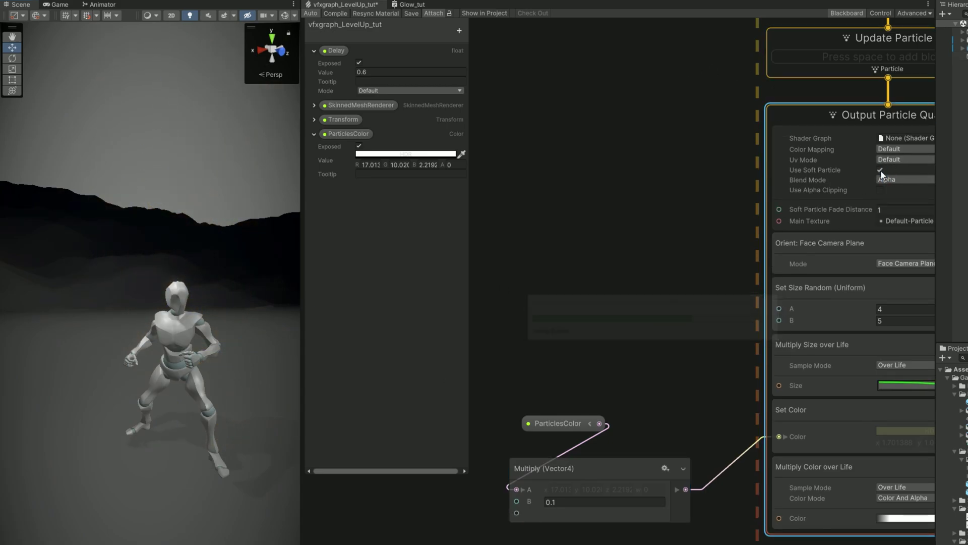
scroll(551, 244, "down", 2)
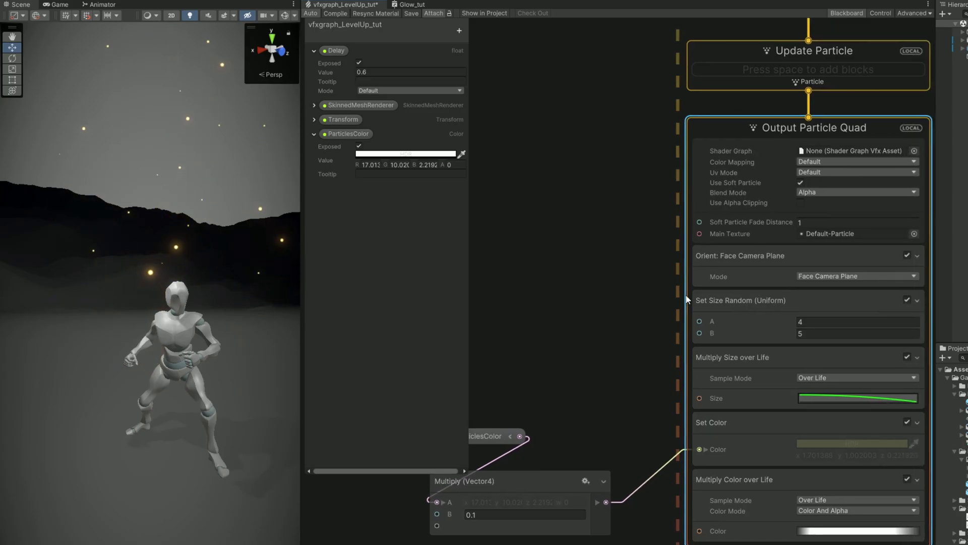